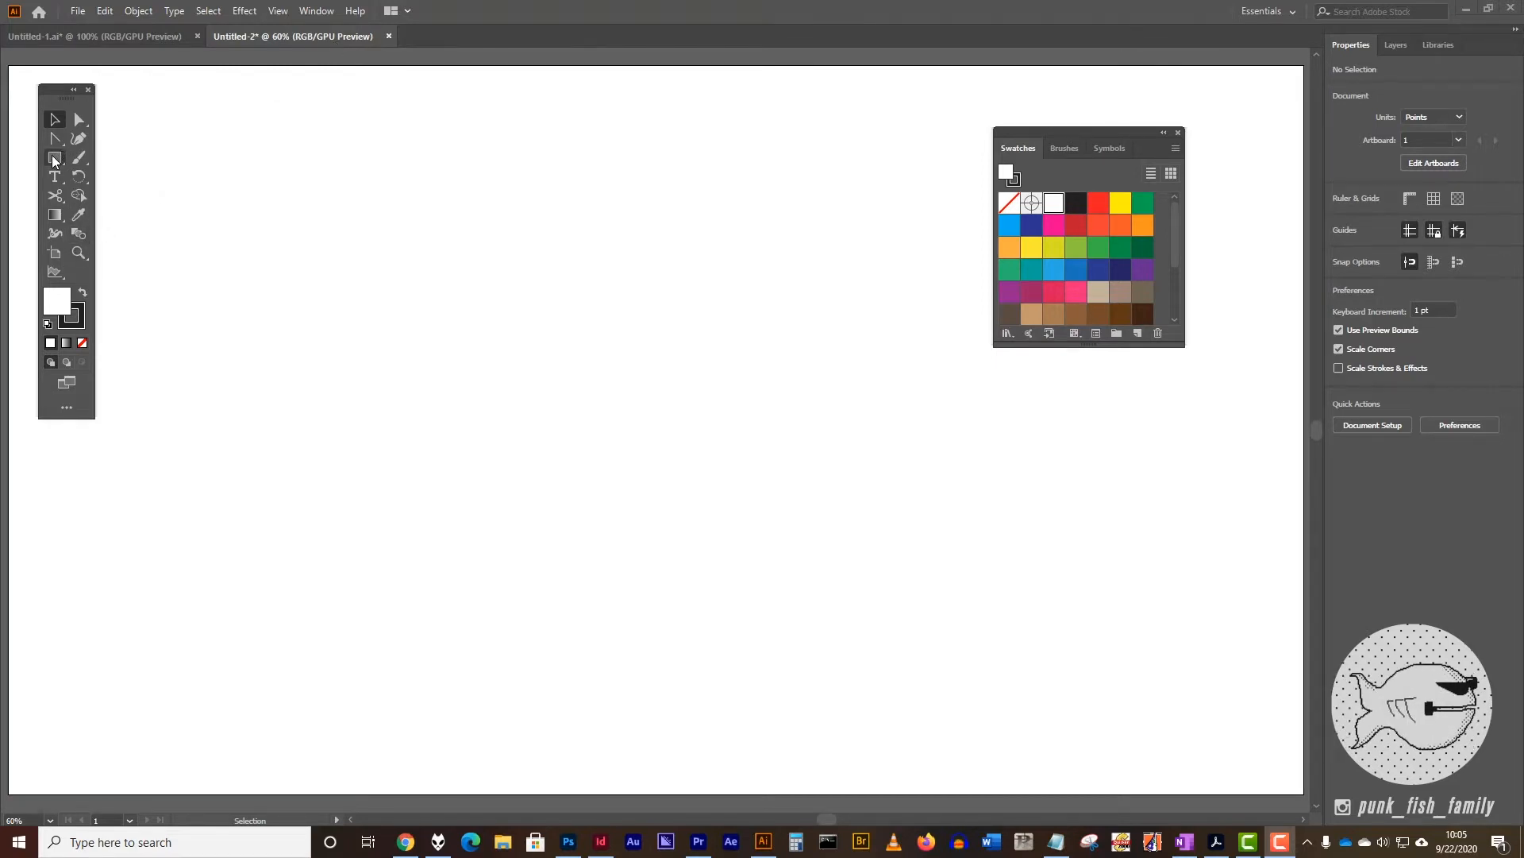
Draw a three-sided polygon with a 20 pt radius near the middle of the artboard.
click(54, 158)
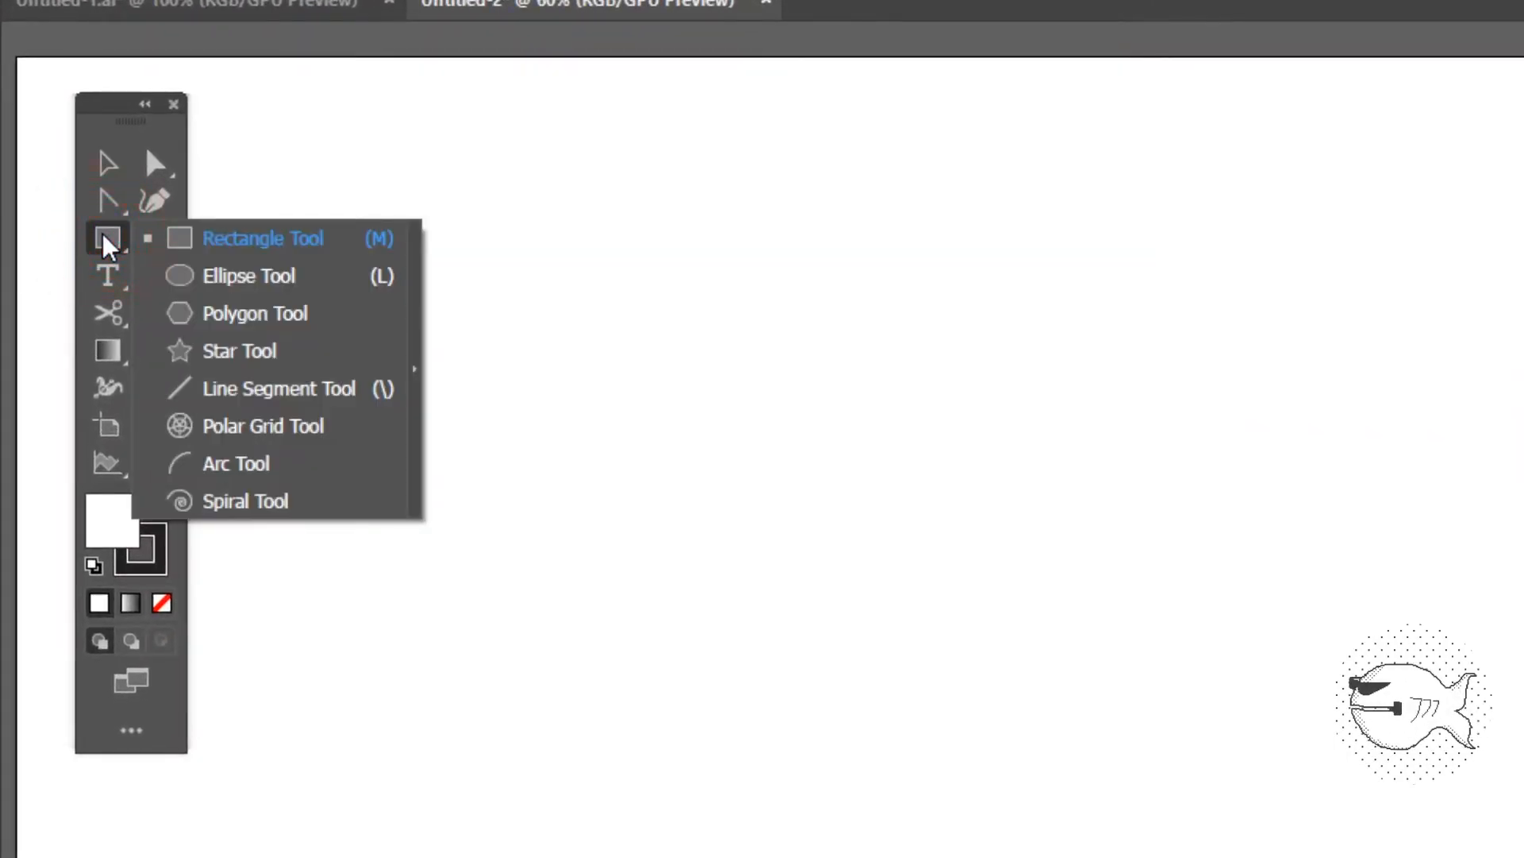
click(239, 320)
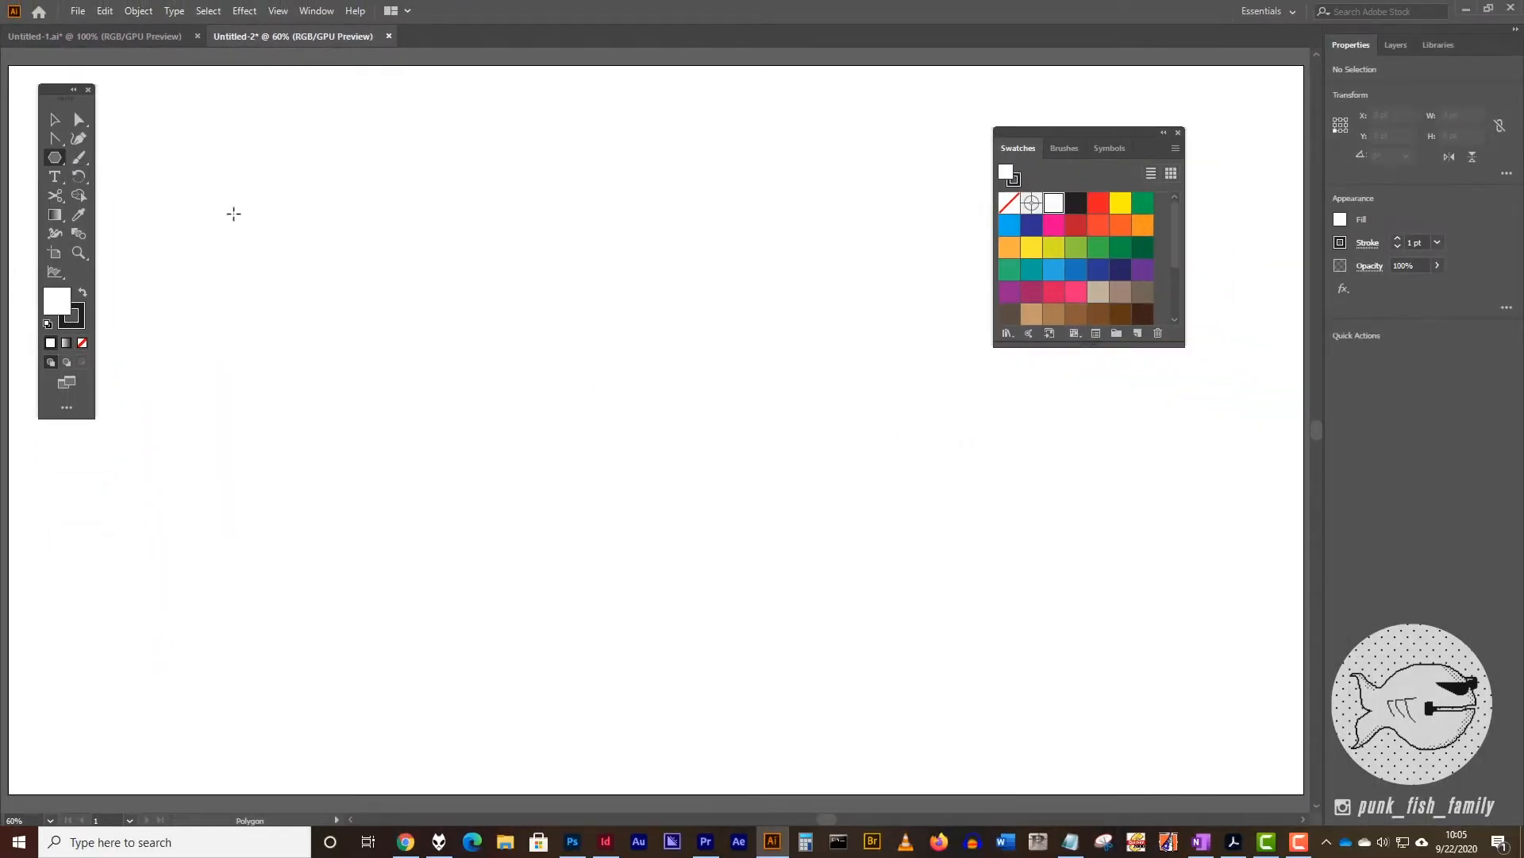
click(600, 350)
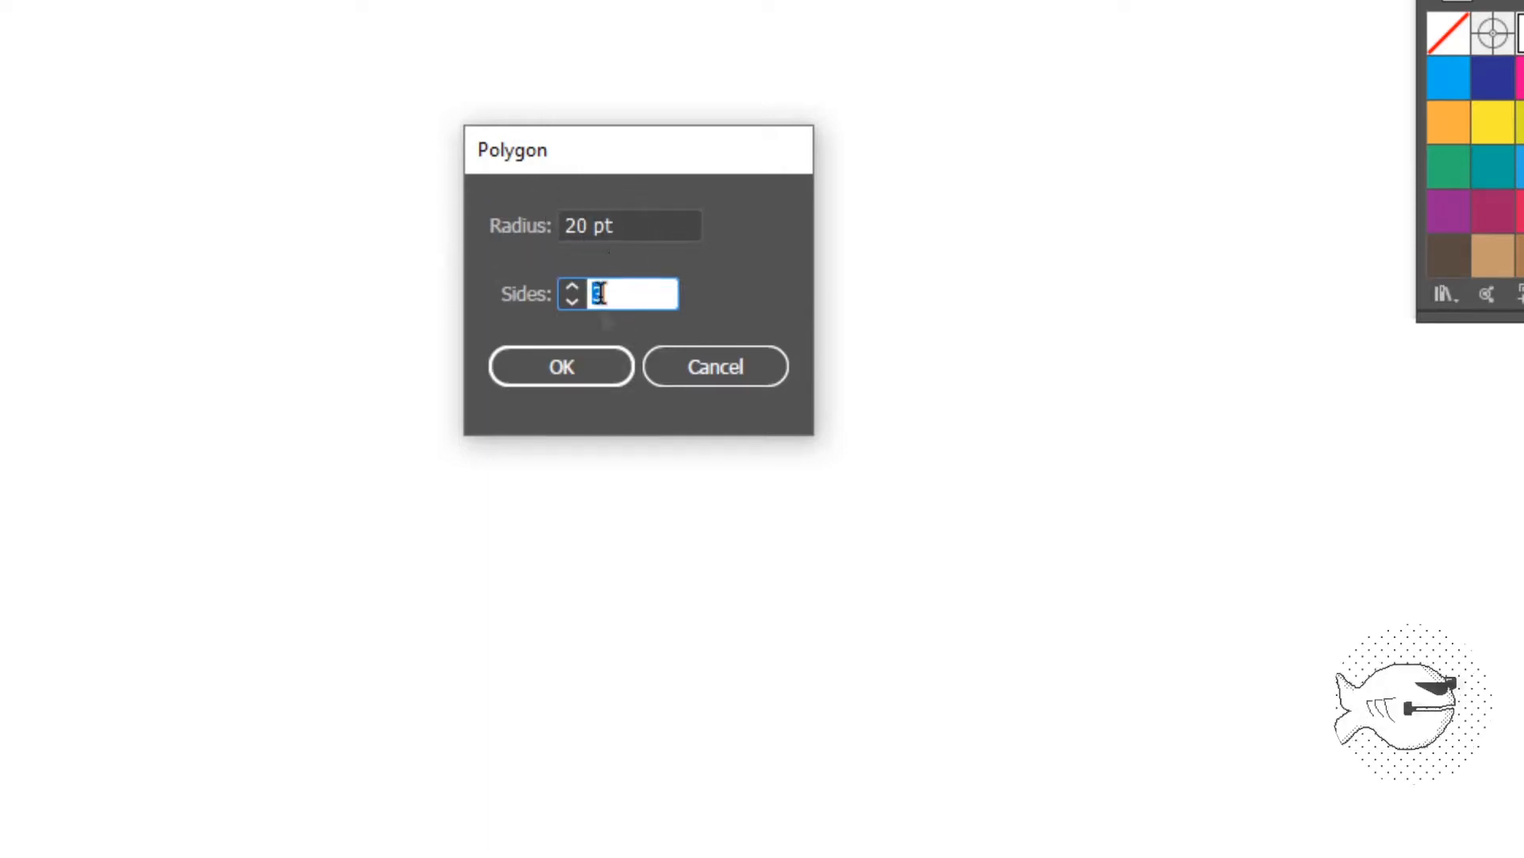
click(565, 365)
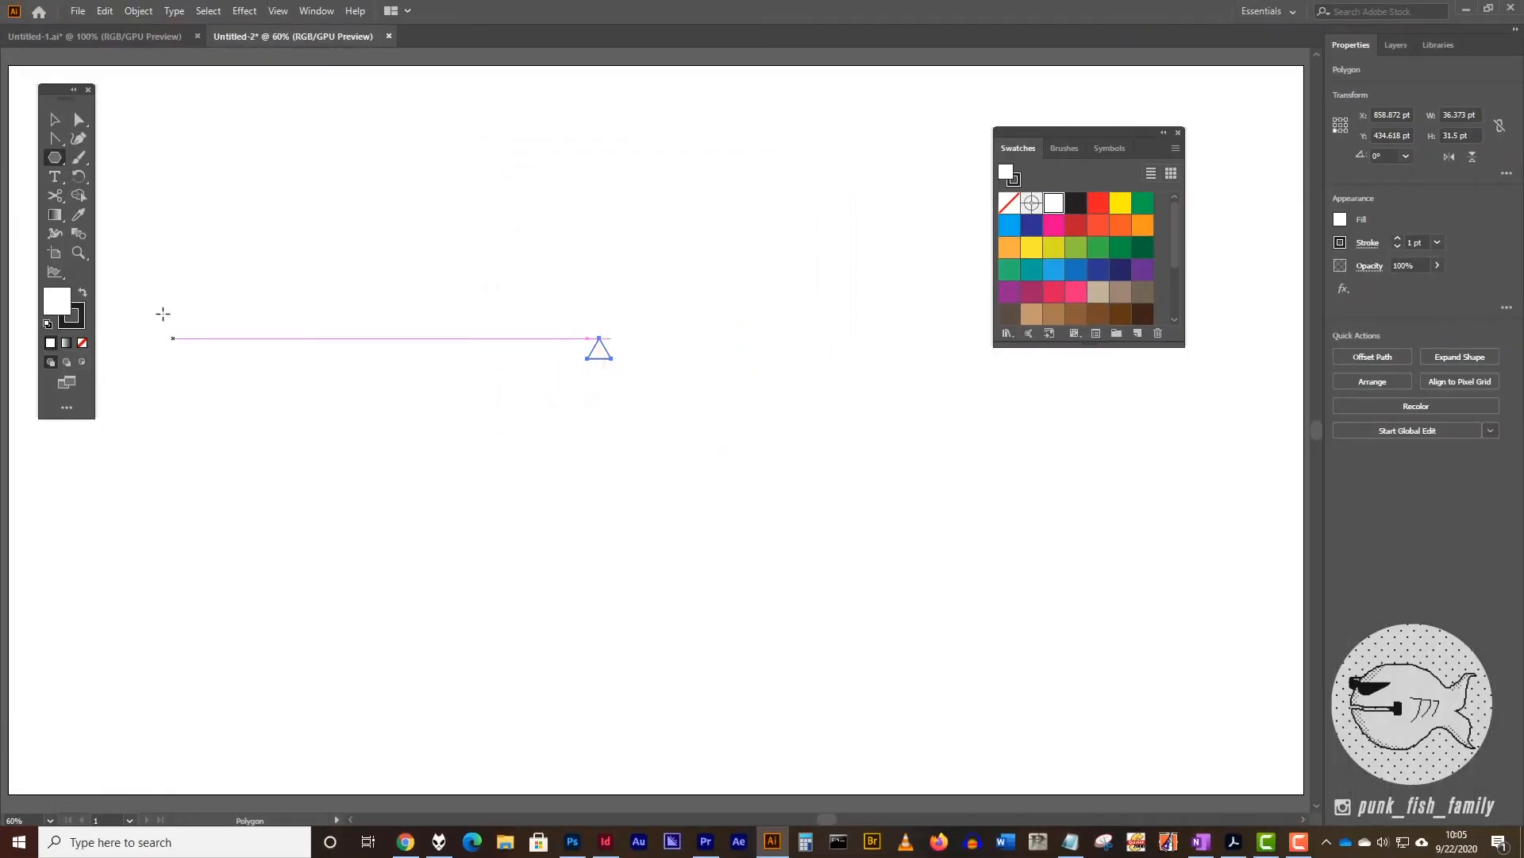
Rotate the triangle 90° so that one of its sides stands vertical.
click(78, 252)
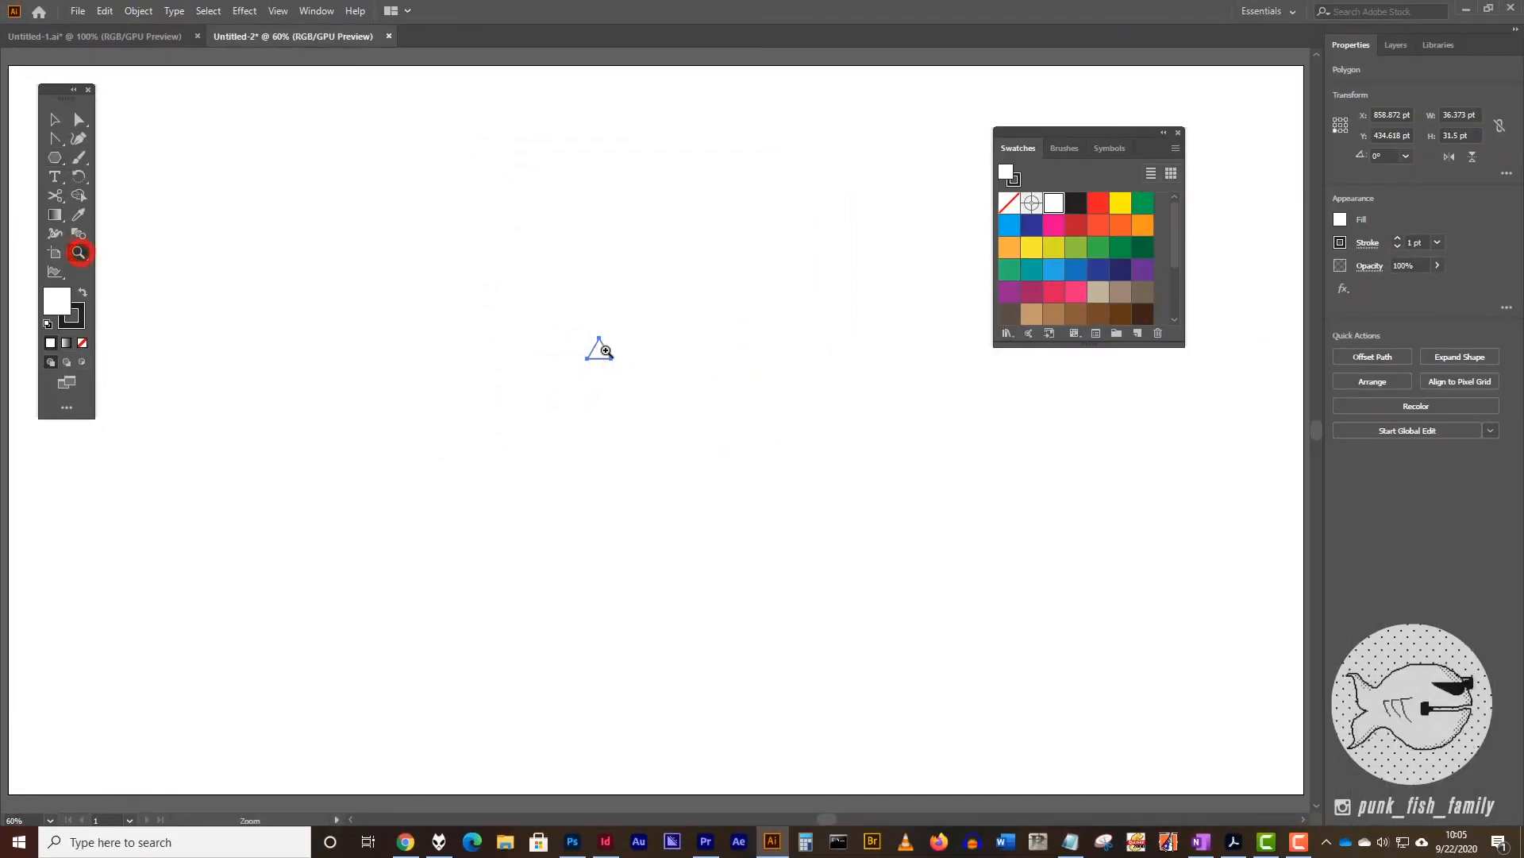
click(603, 350)
click(671, 447)
click(606, 408)
click(670, 421)
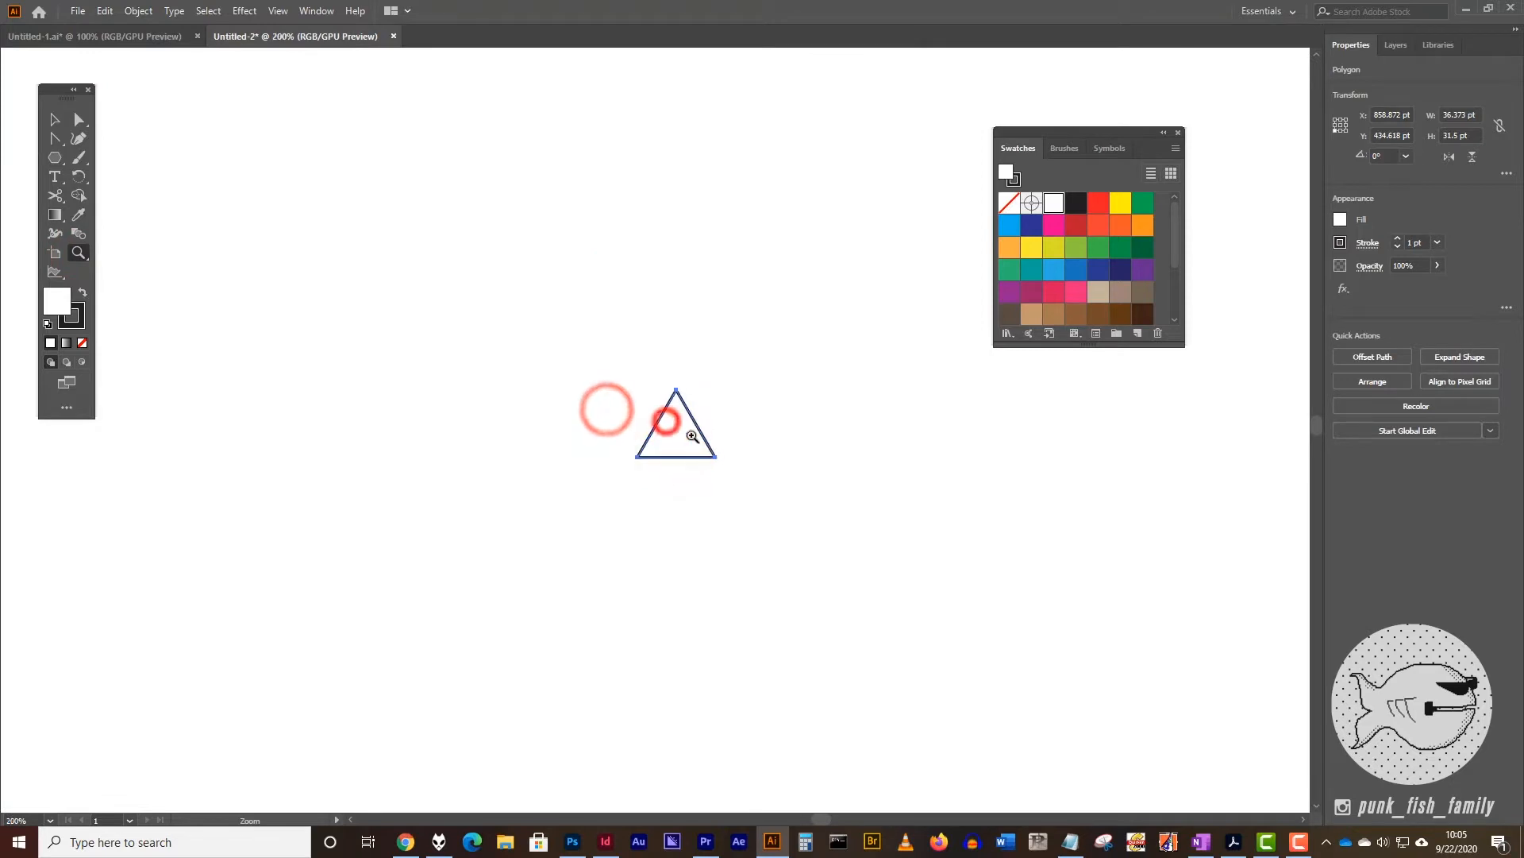
click(680, 432)
drag(673, 440, 619, 401)
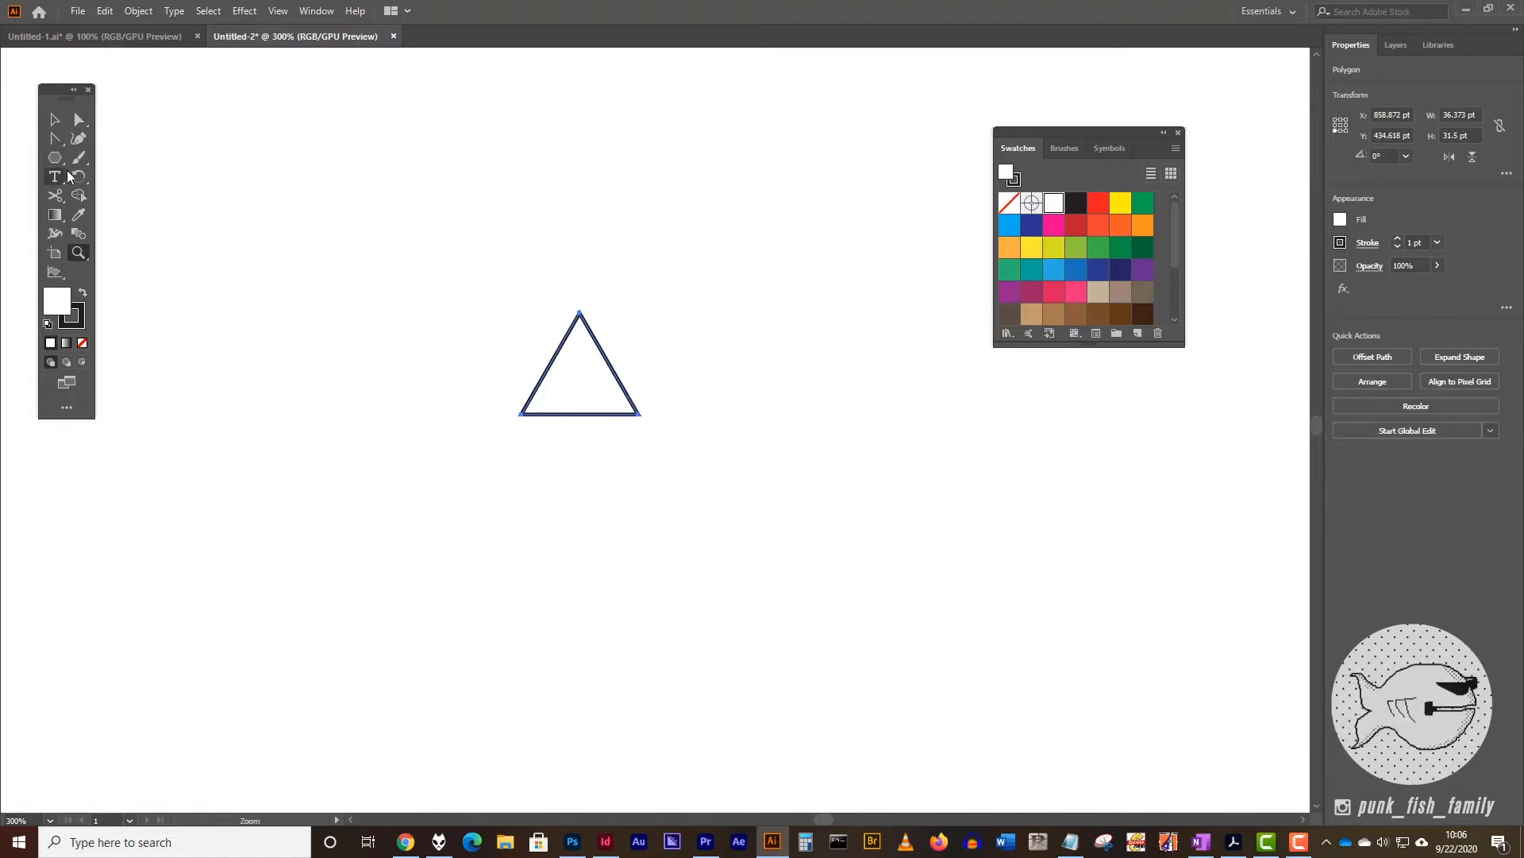
click(50, 119)
click(636, 282)
click(596, 353)
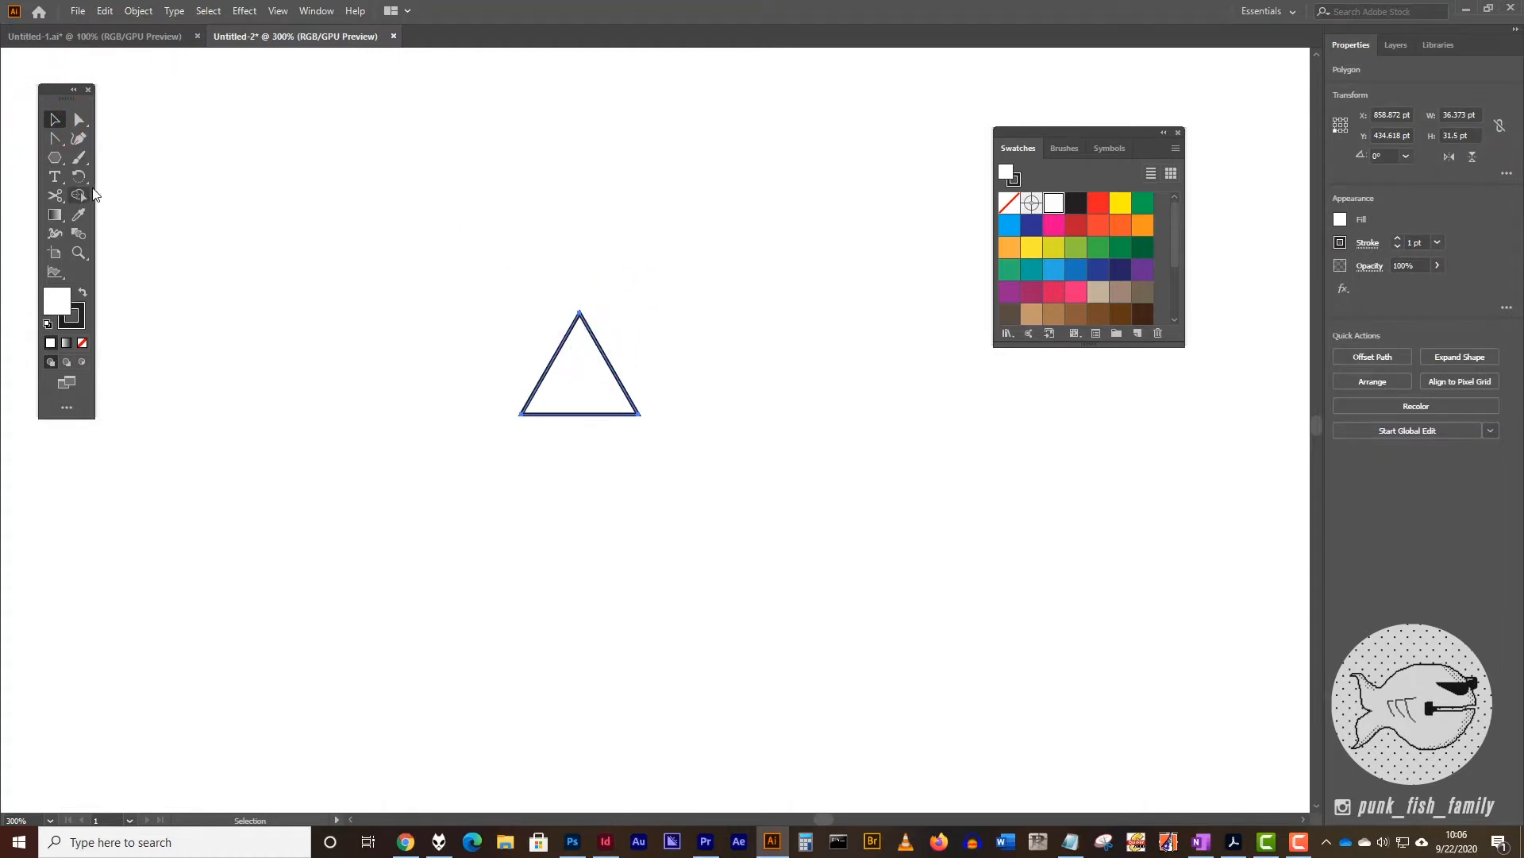
click(609, 272)
click(585, 339)
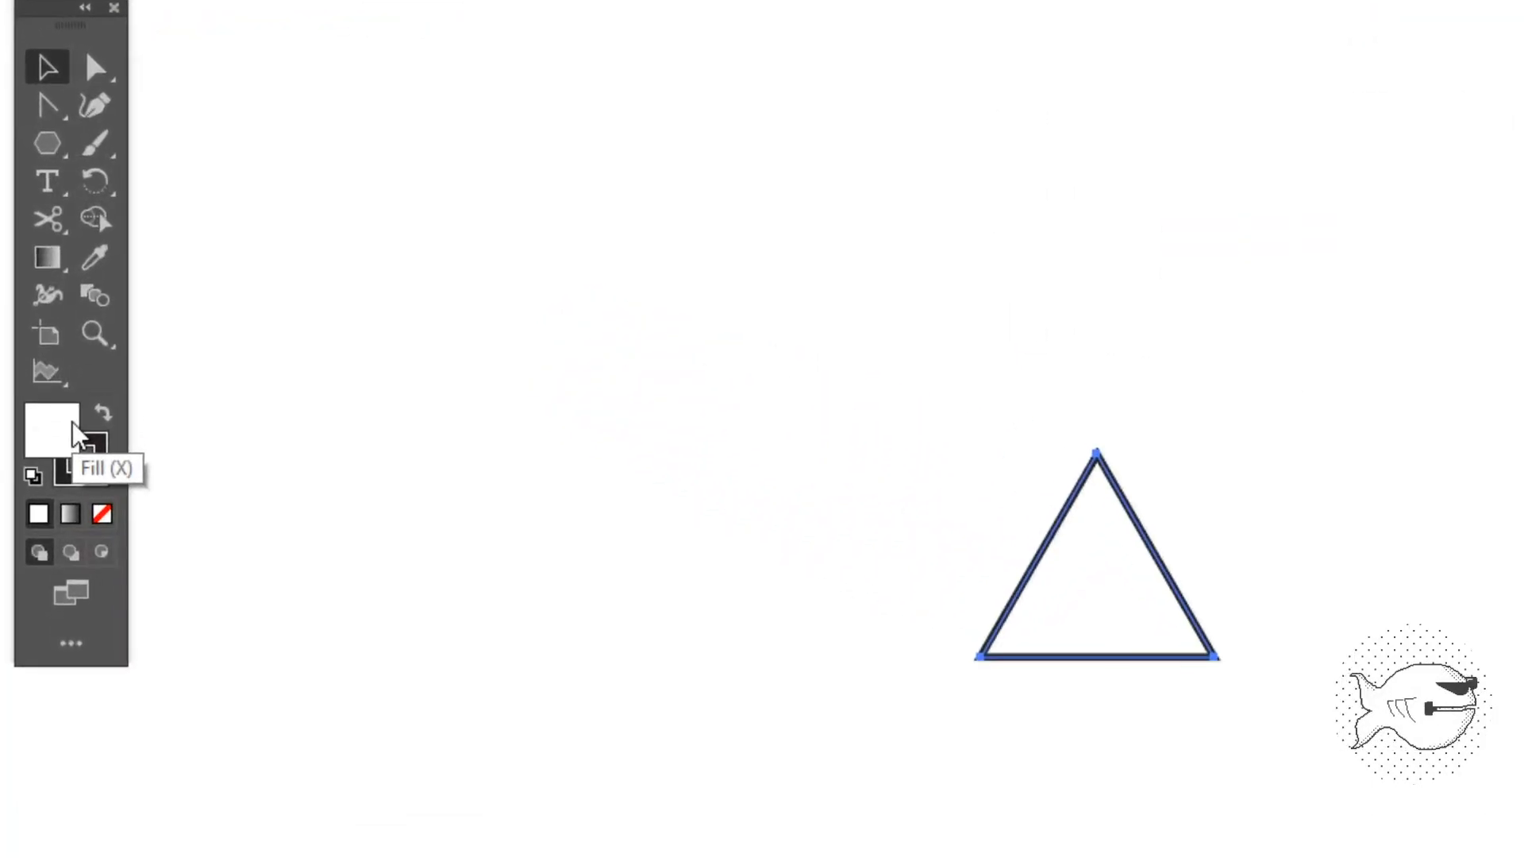
double_click(95, 182)
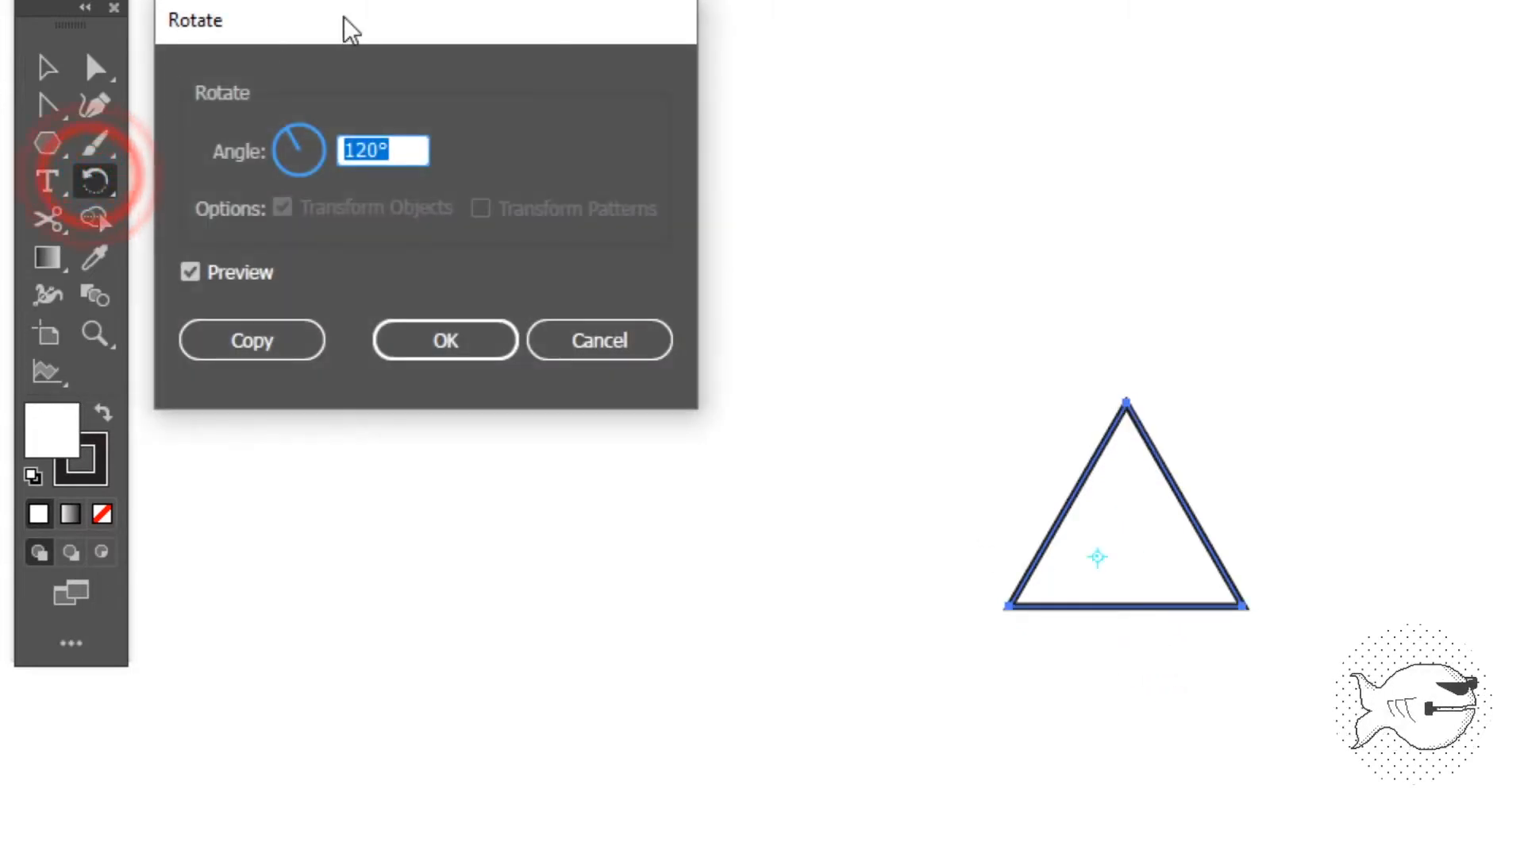
drag(349, 30, 500, 216)
text(9)
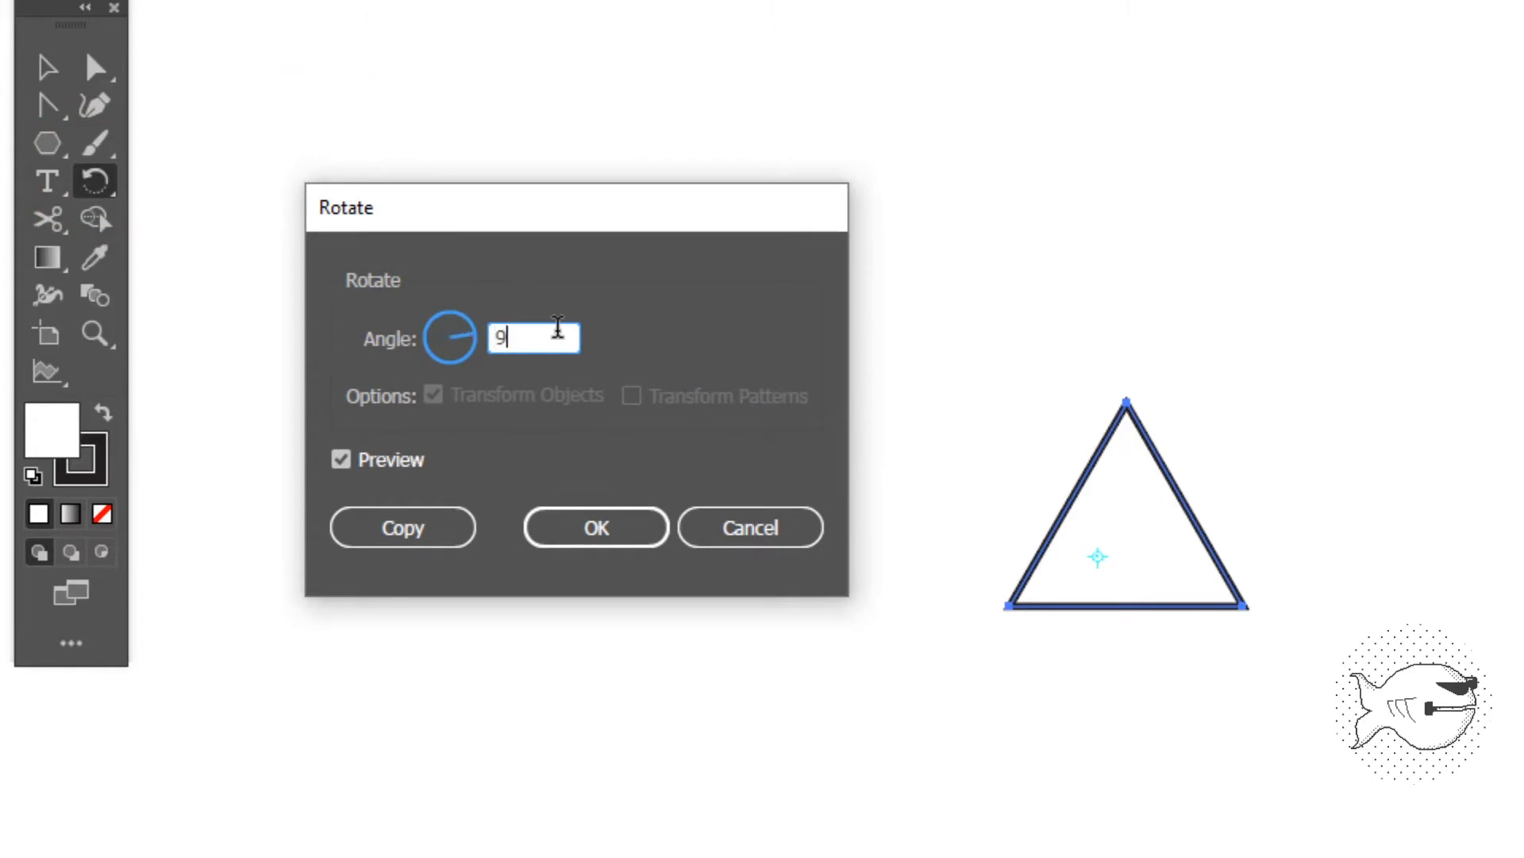
text(0)
key(Tab)
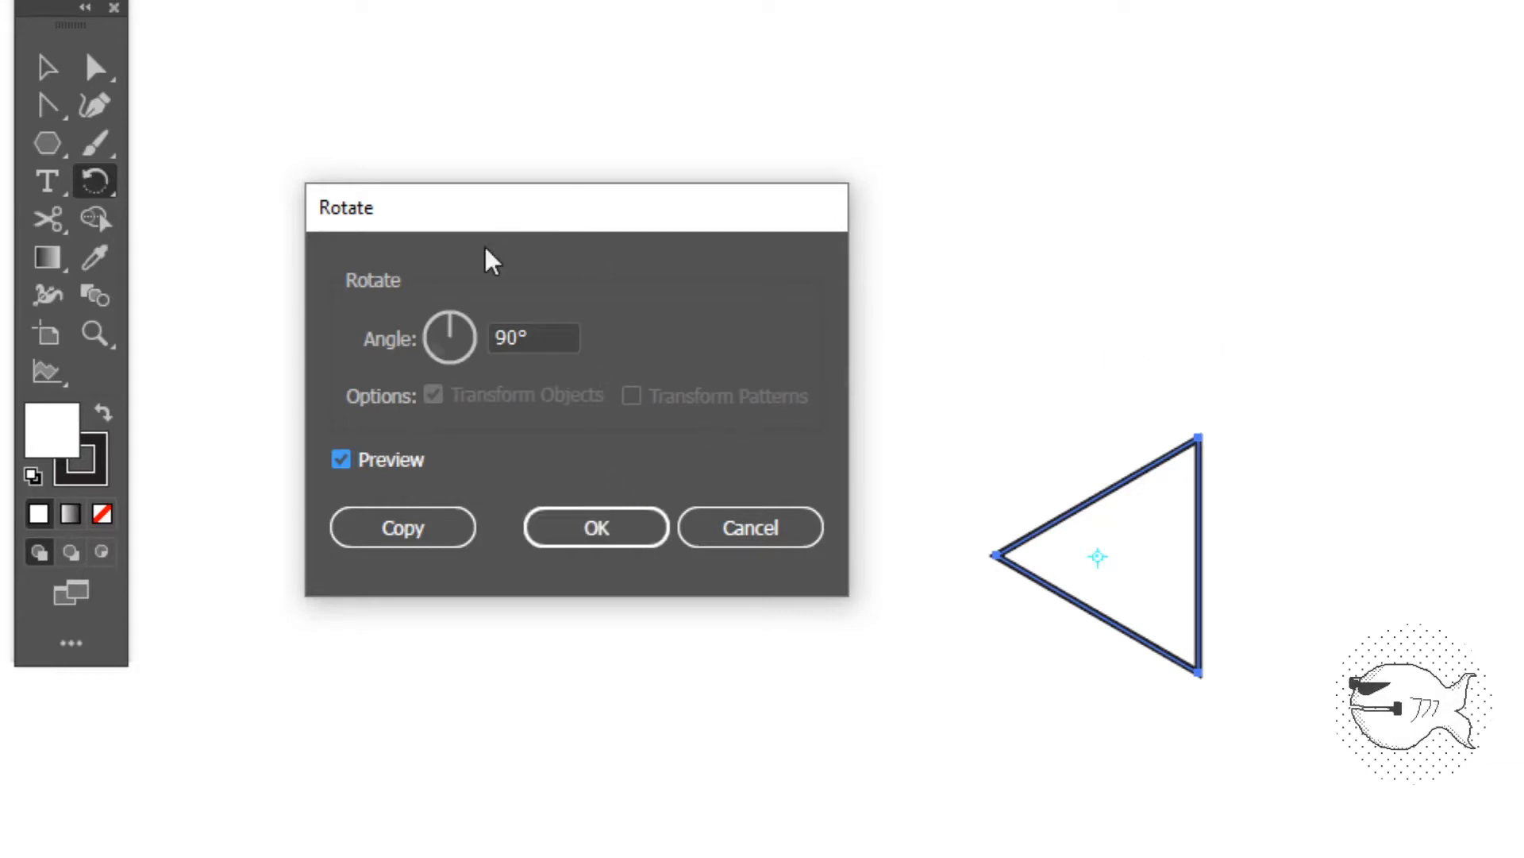
click(626, 530)
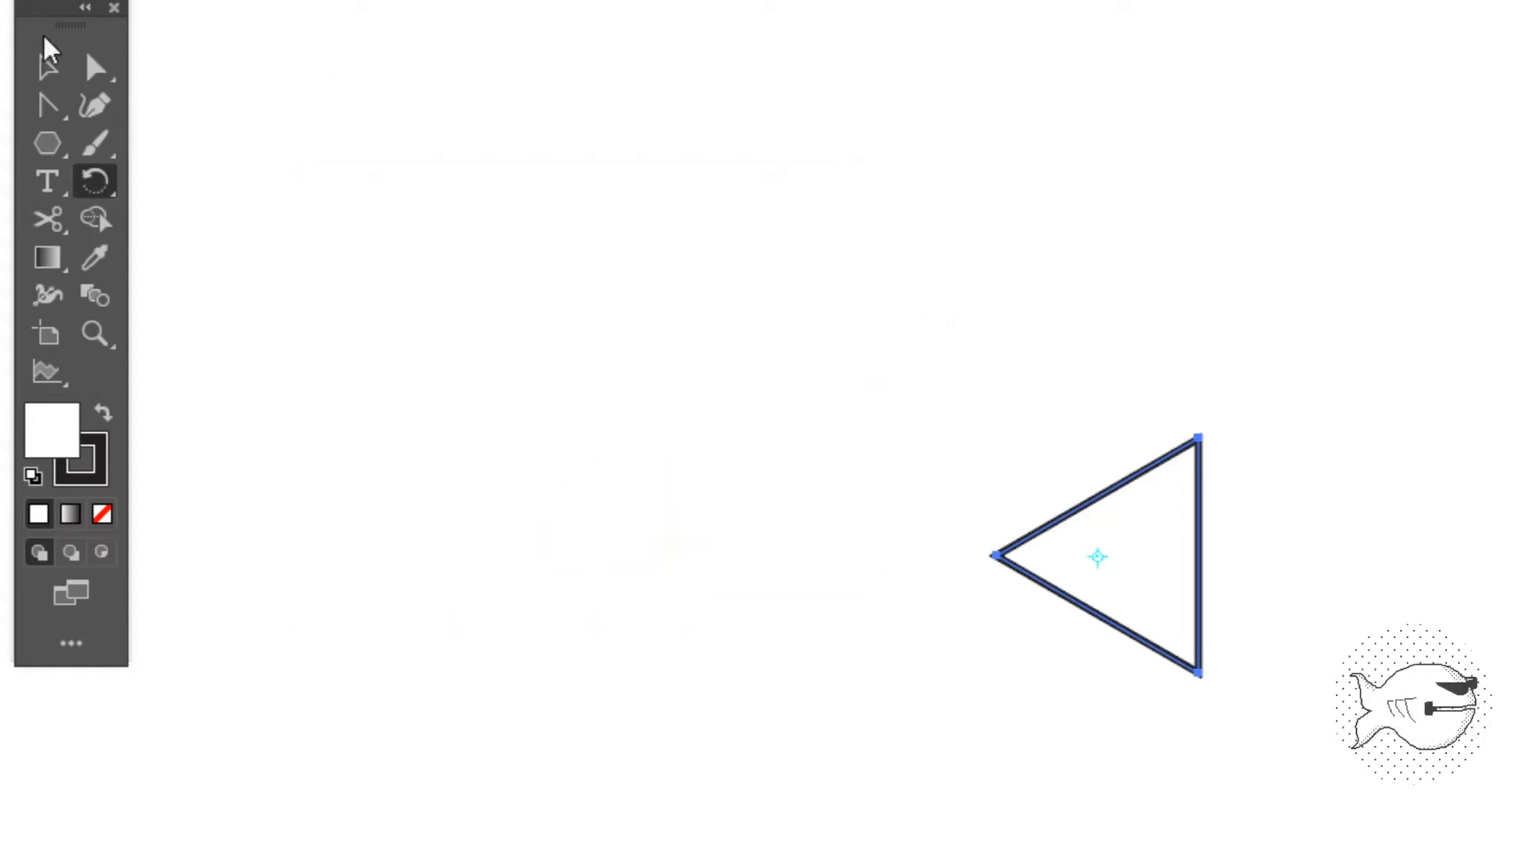
Reflect a copy of the triangle across the vertical axis, using the lower anchor of its vertical side as the reference point.
click(47, 67)
click(918, 238)
click(1153, 540)
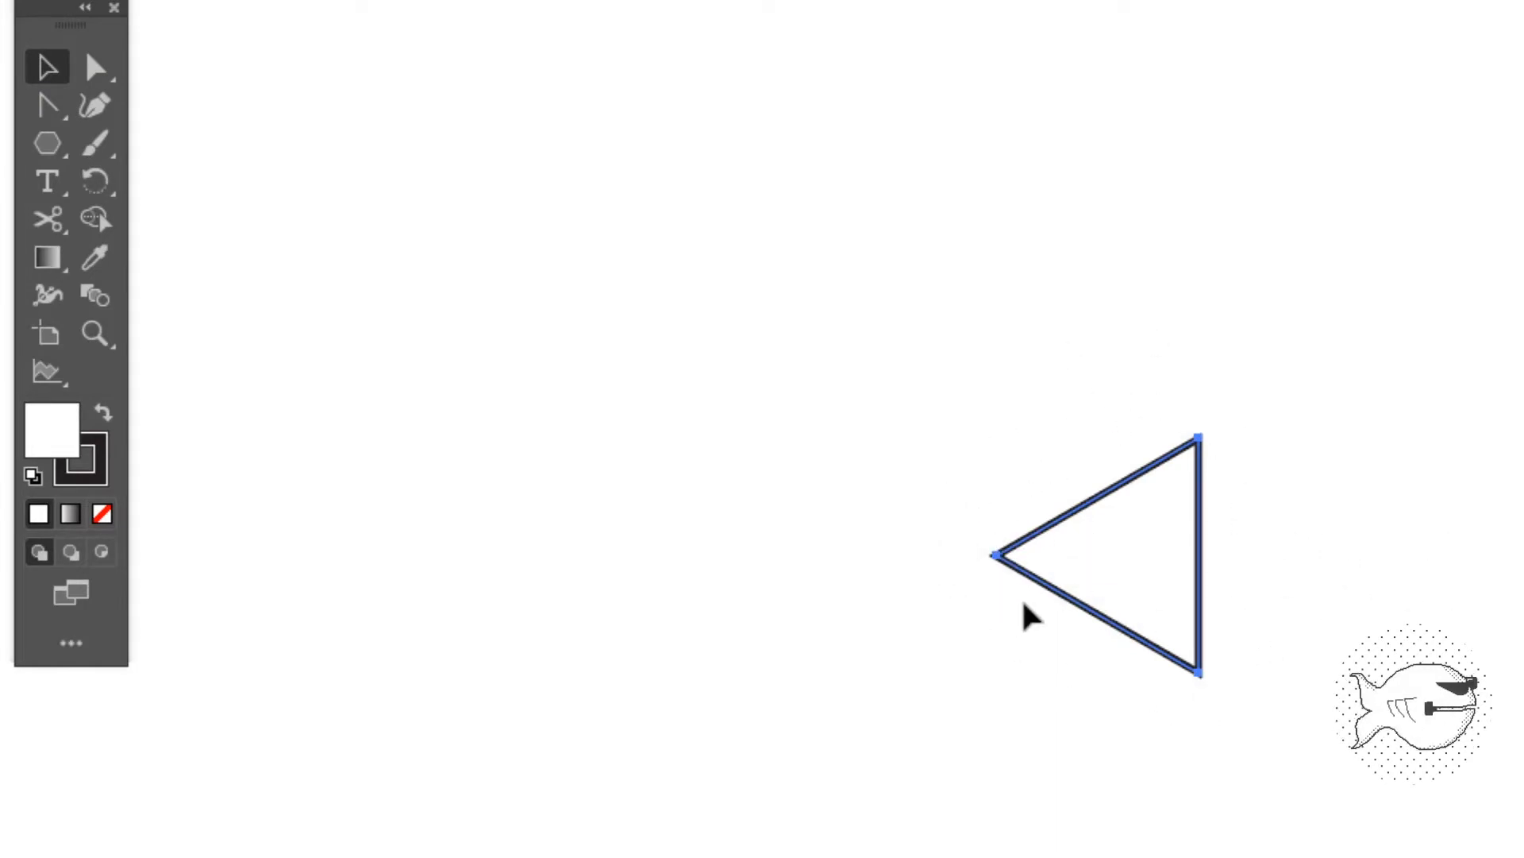
click(102, 189)
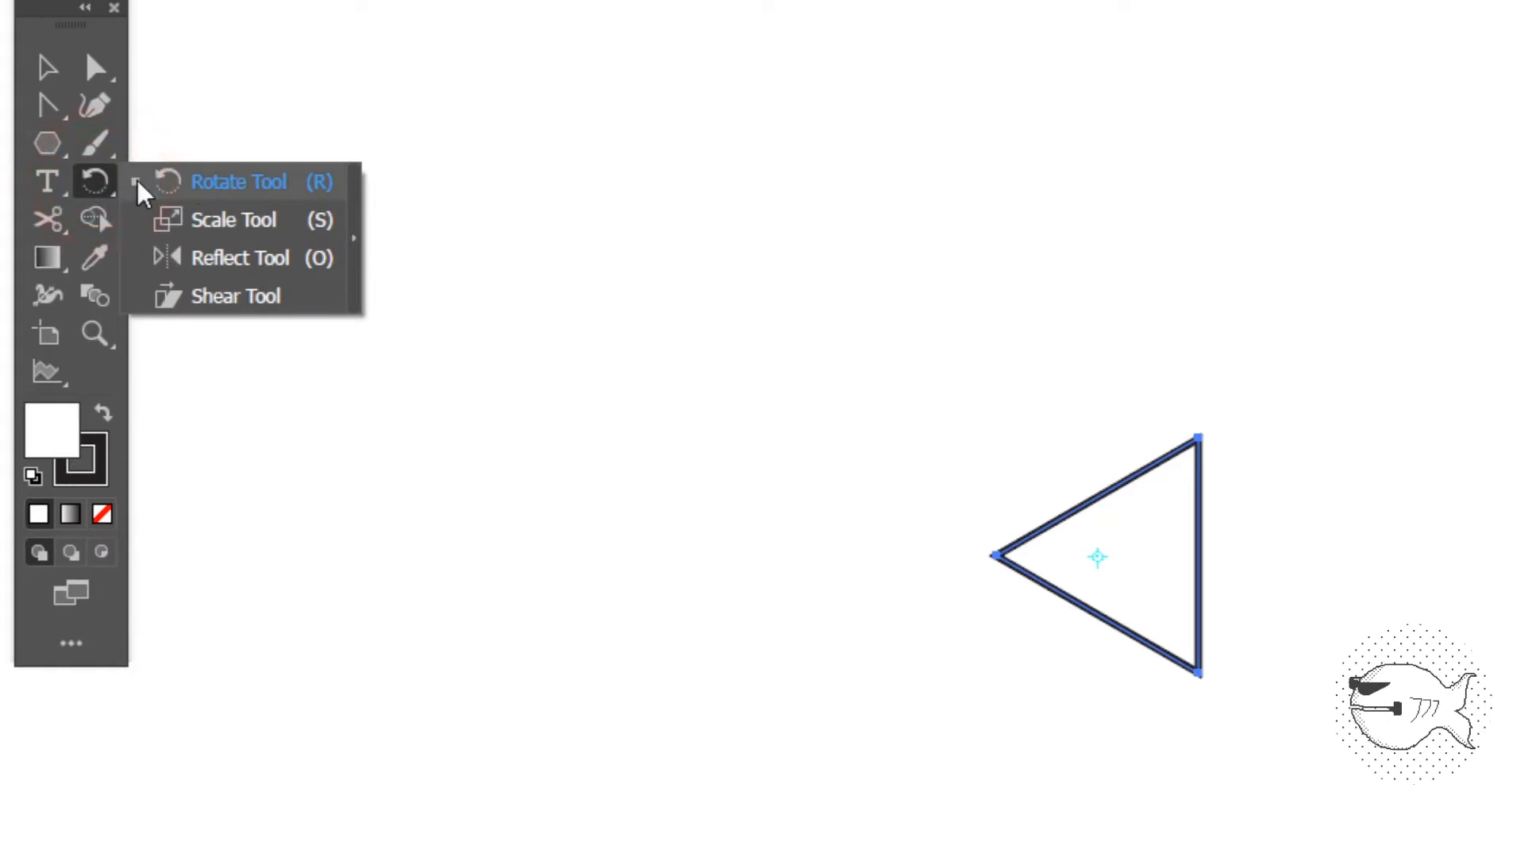
click(213, 269)
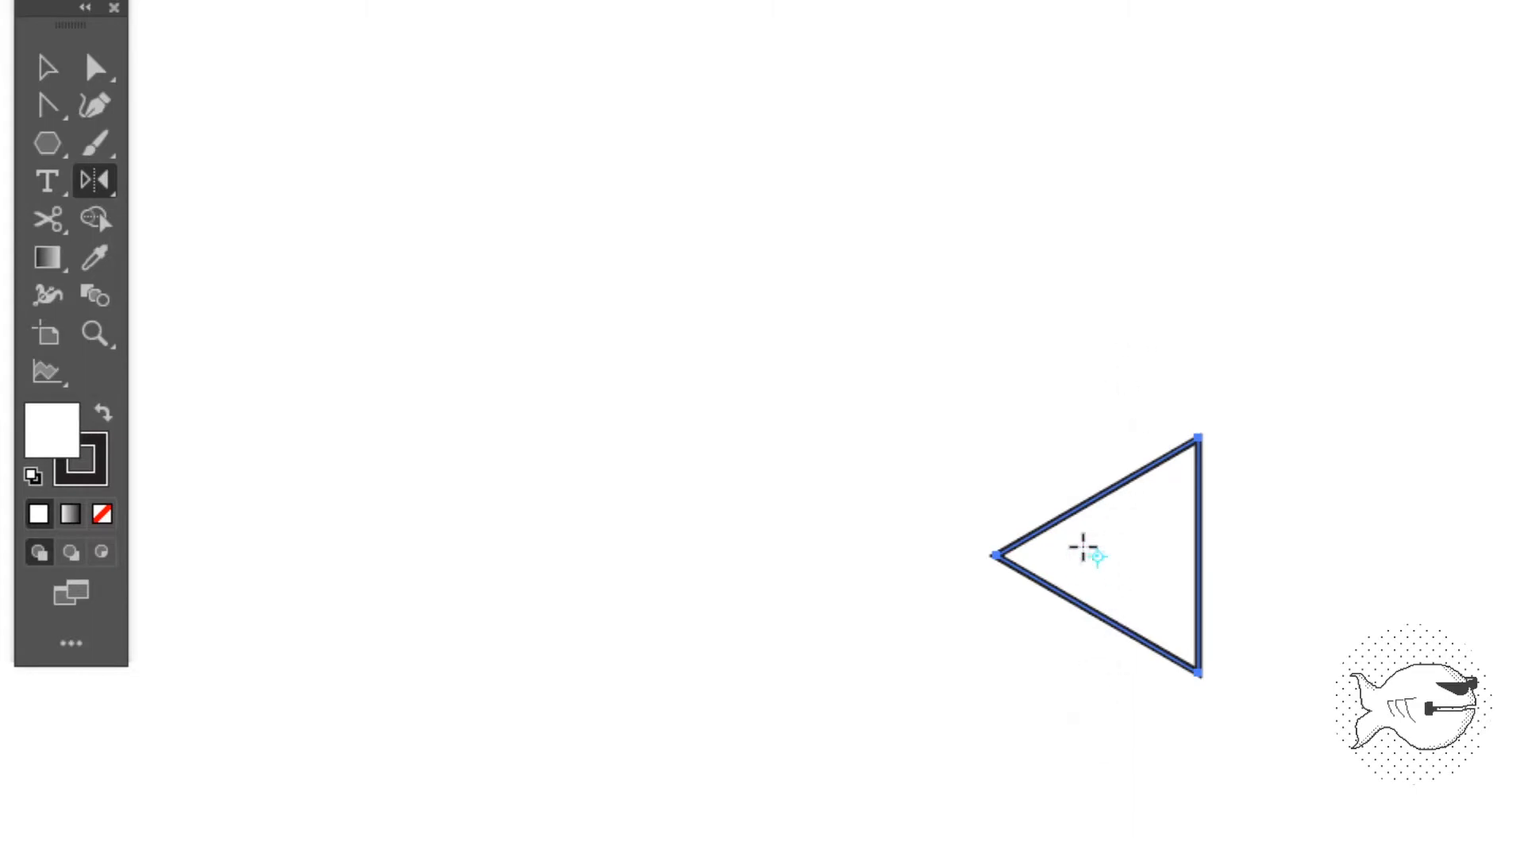
key(ctrl+plus)
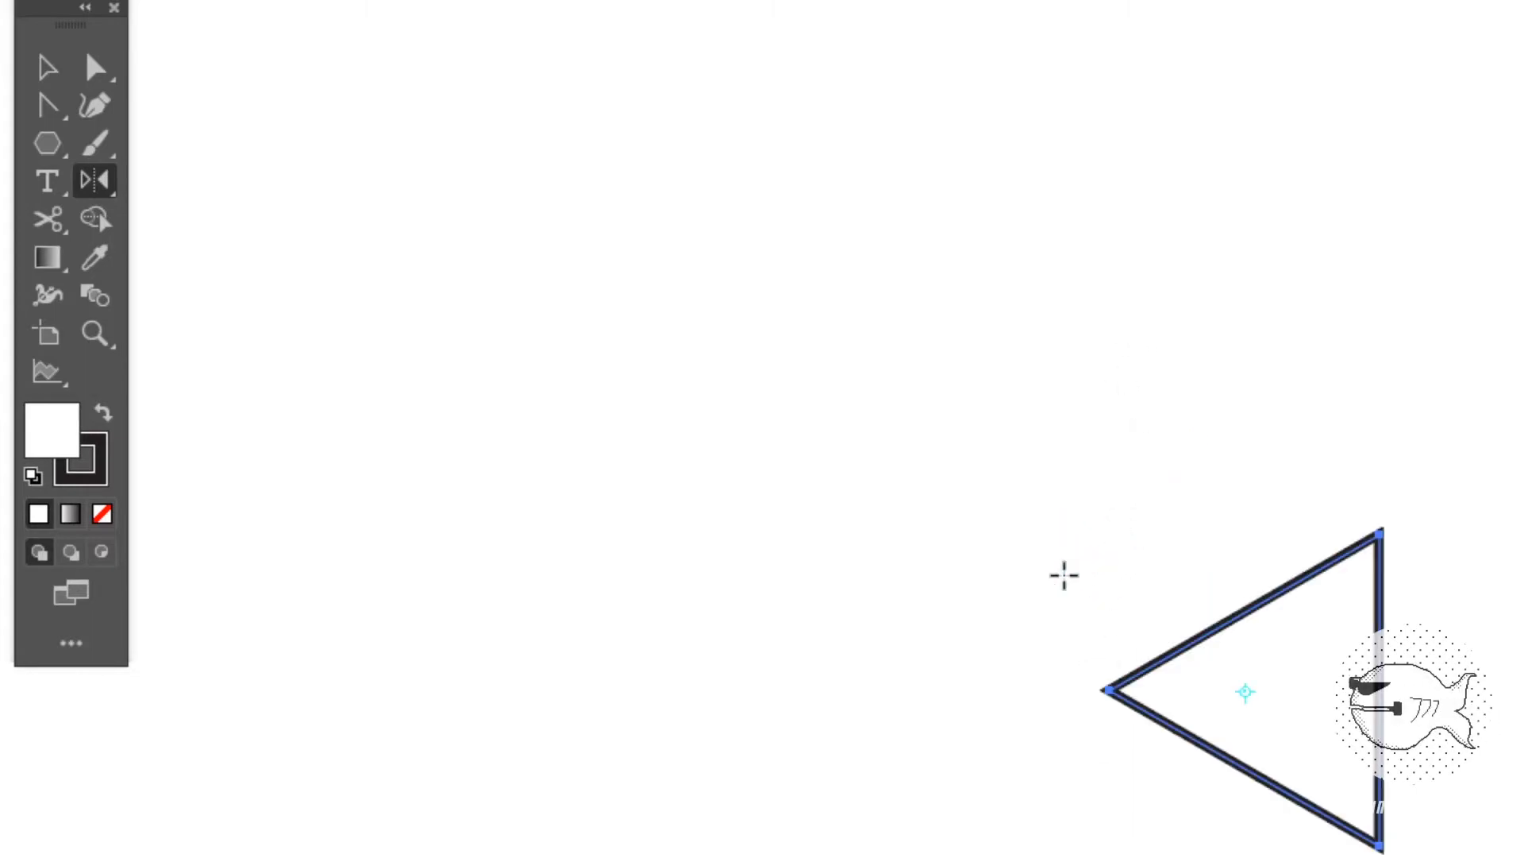
drag(1290, 735, 1115, 635)
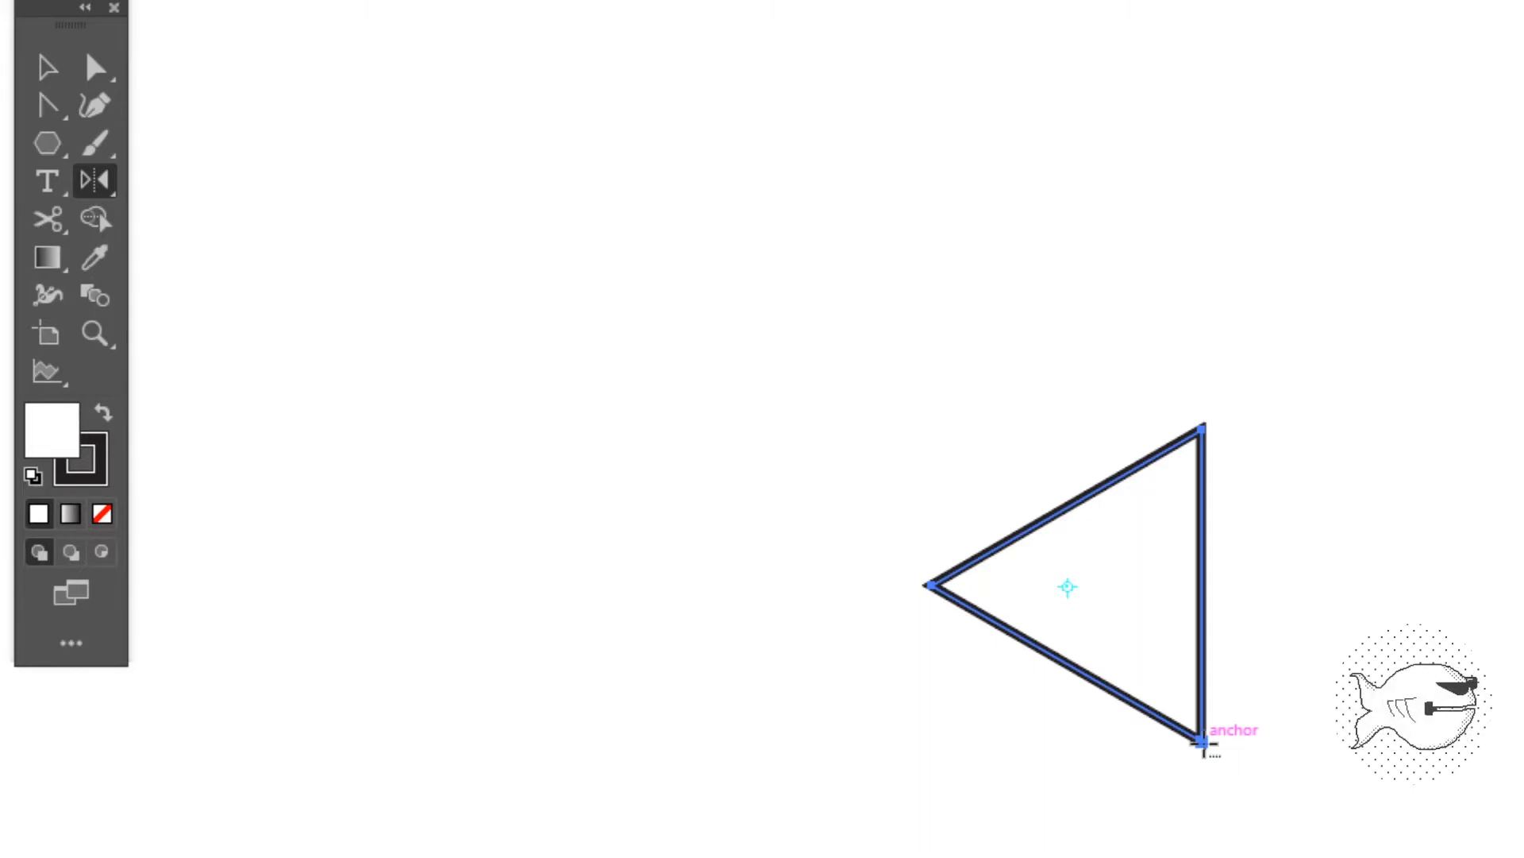
click(1203, 742)
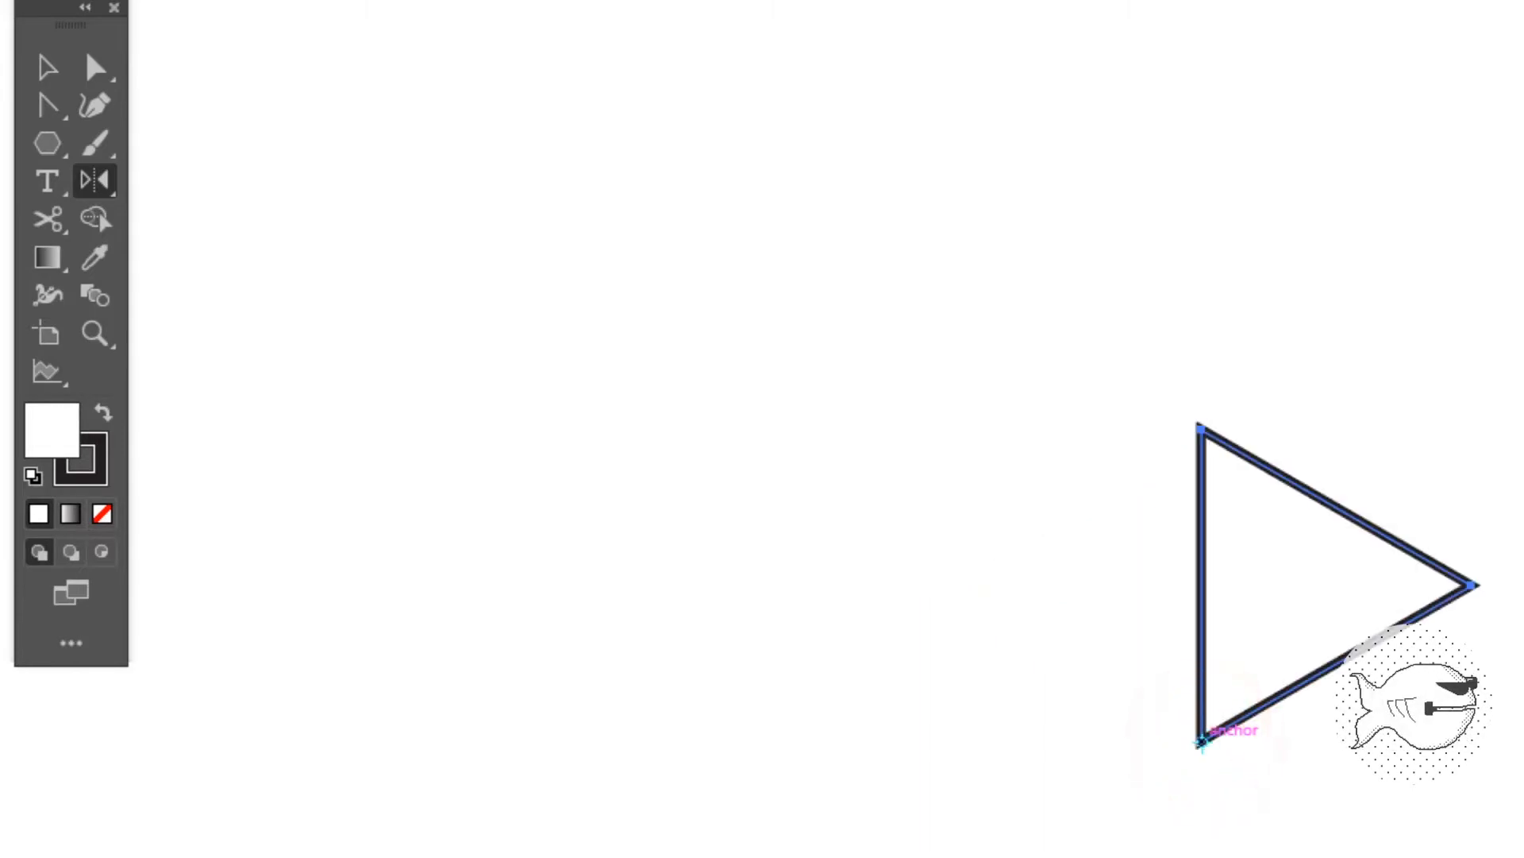
key(Return)
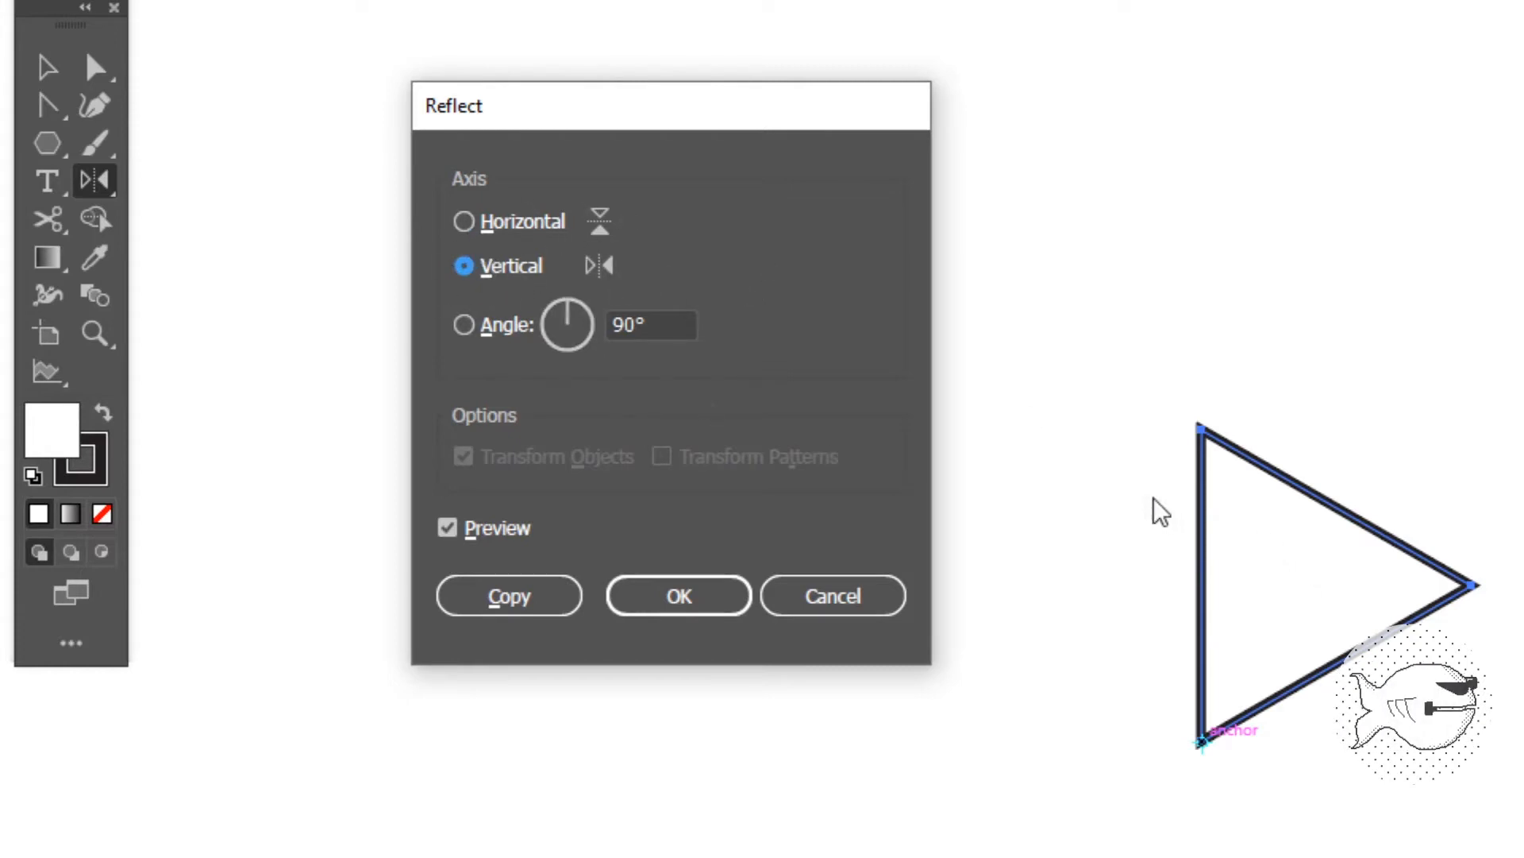
click(509, 597)
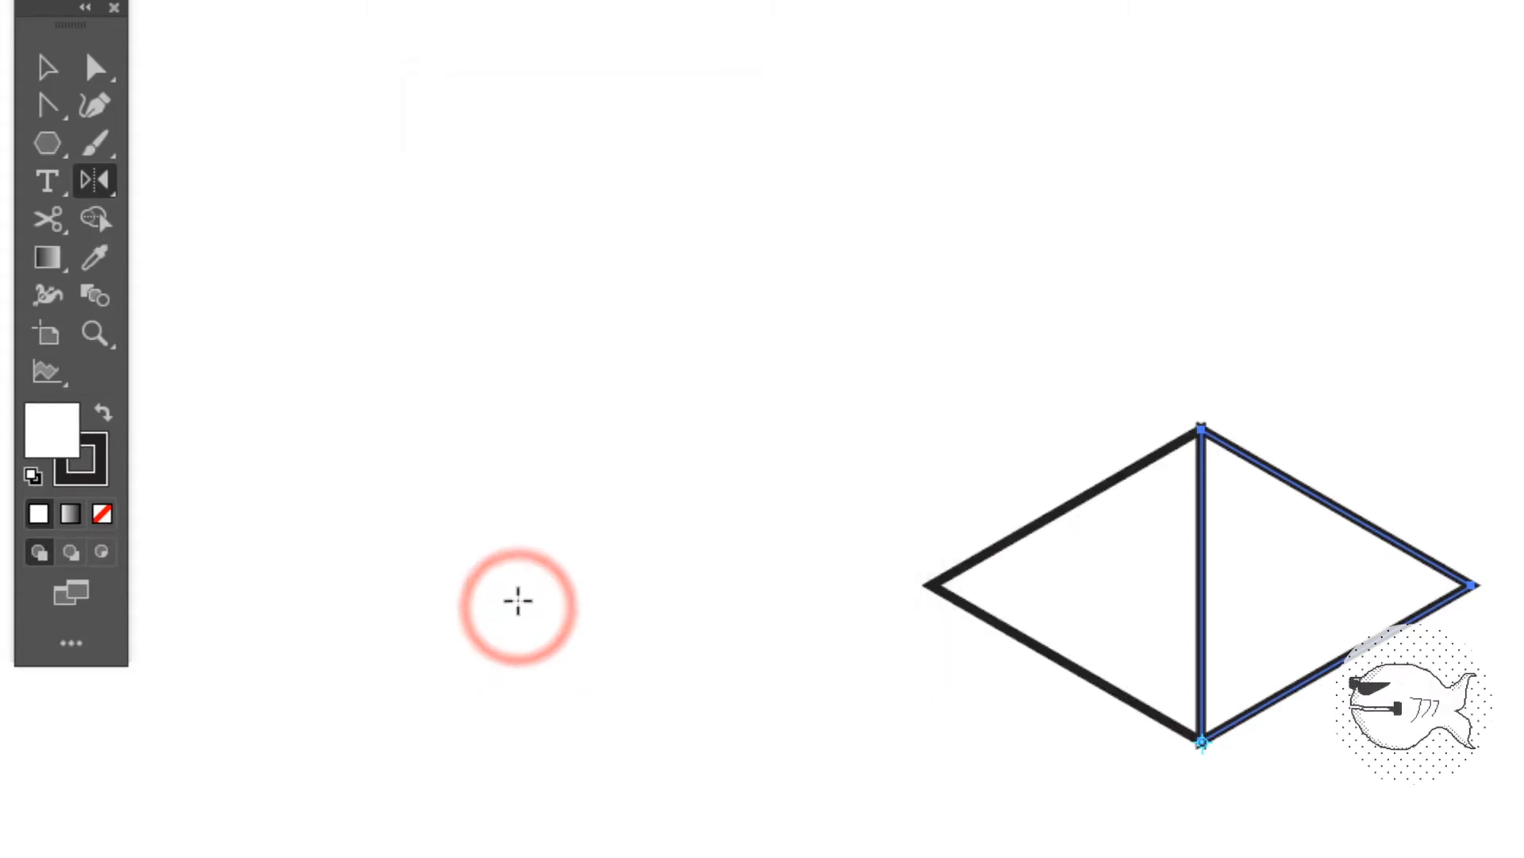
Merge the two mirrored triangles into a single rhombus with the Pathfinder Unite operation.
click(48, 67)
click(1063, 303)
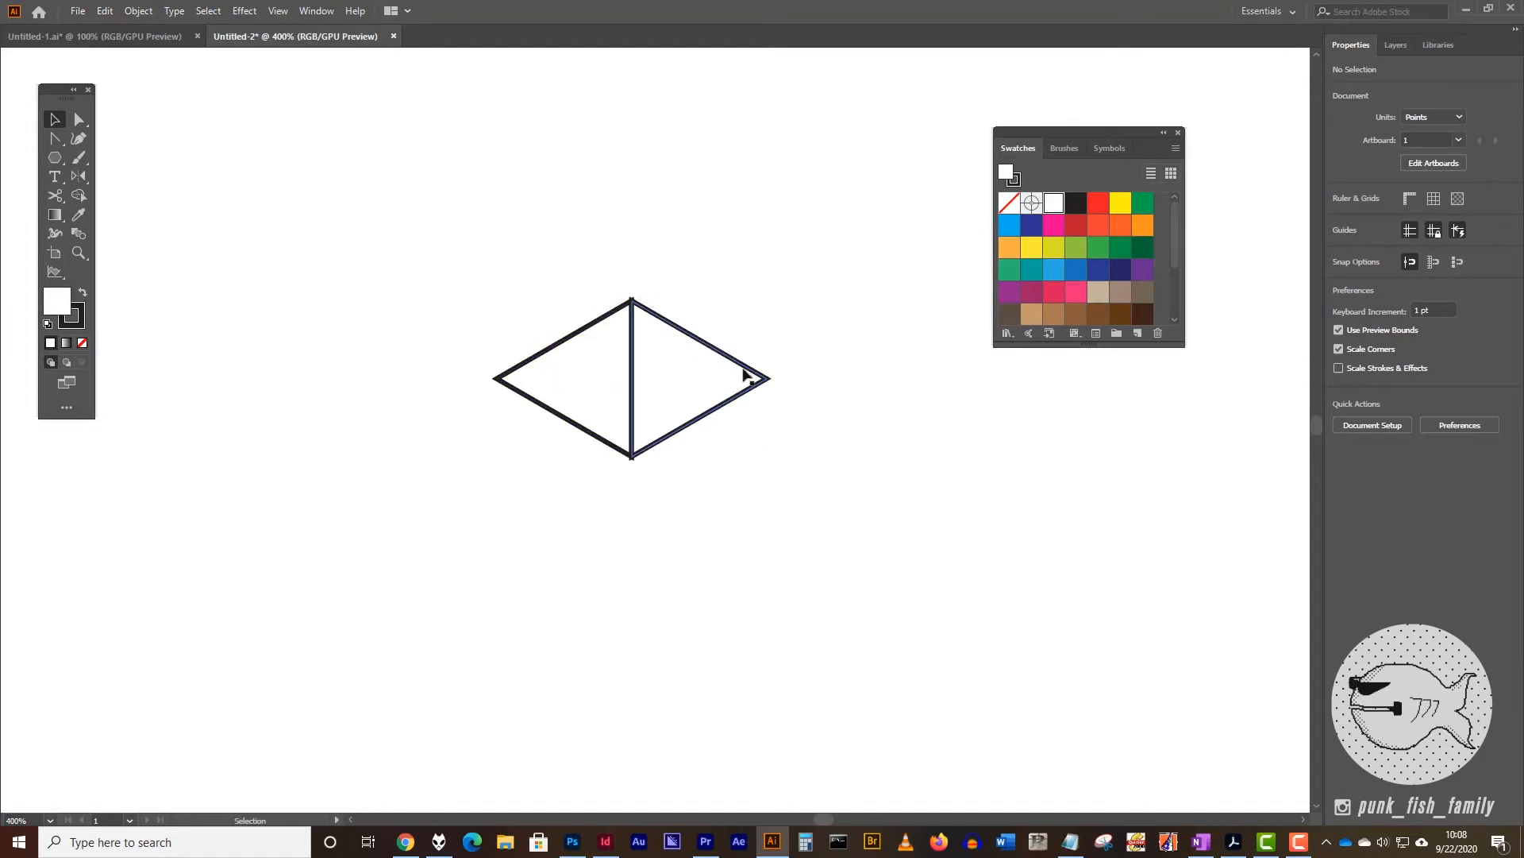
click(326, 16)
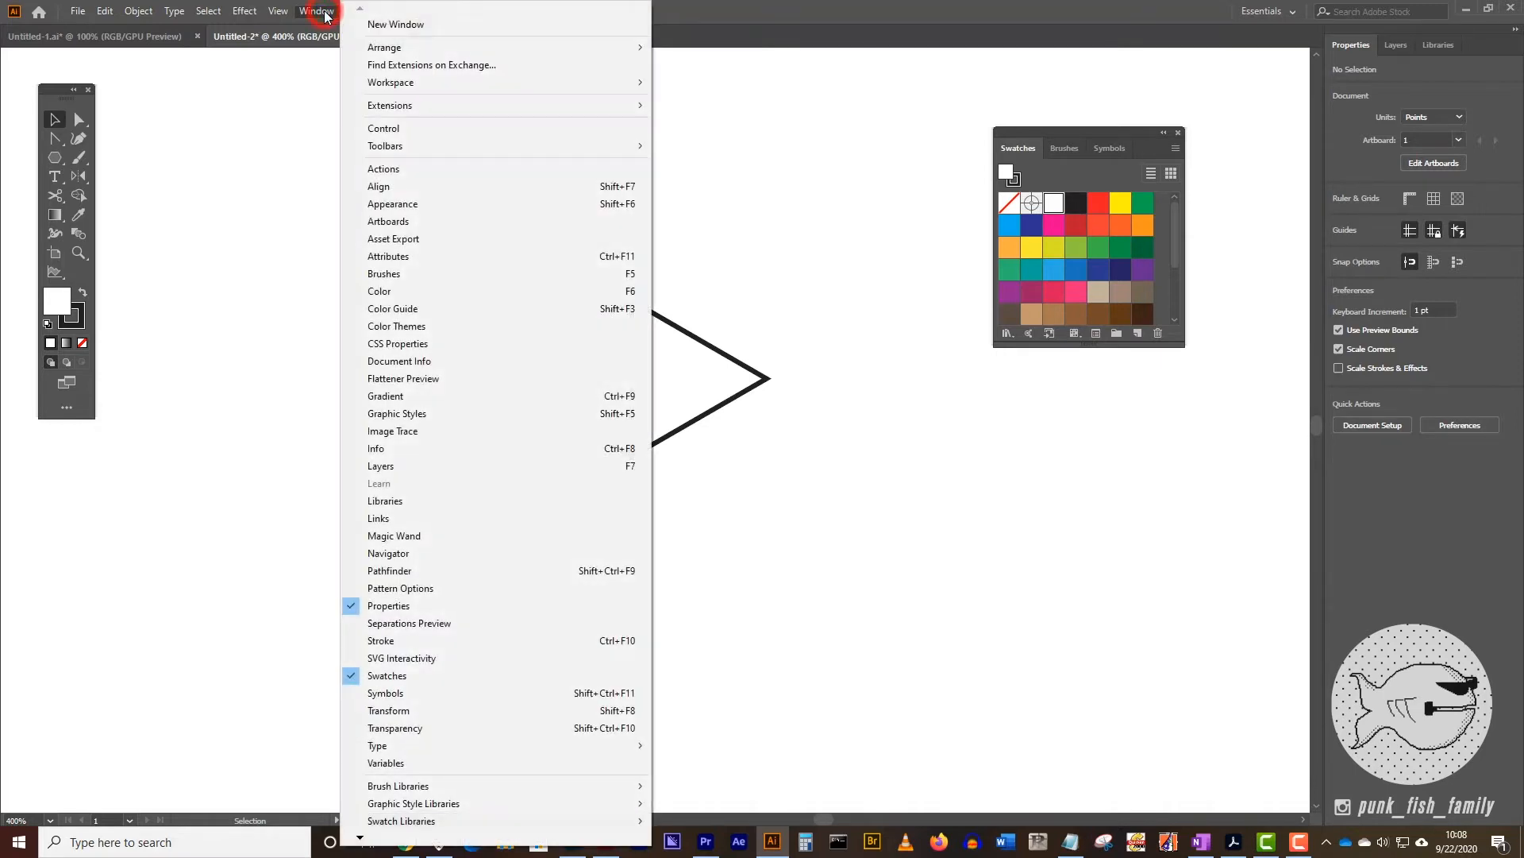
click(475, 571)
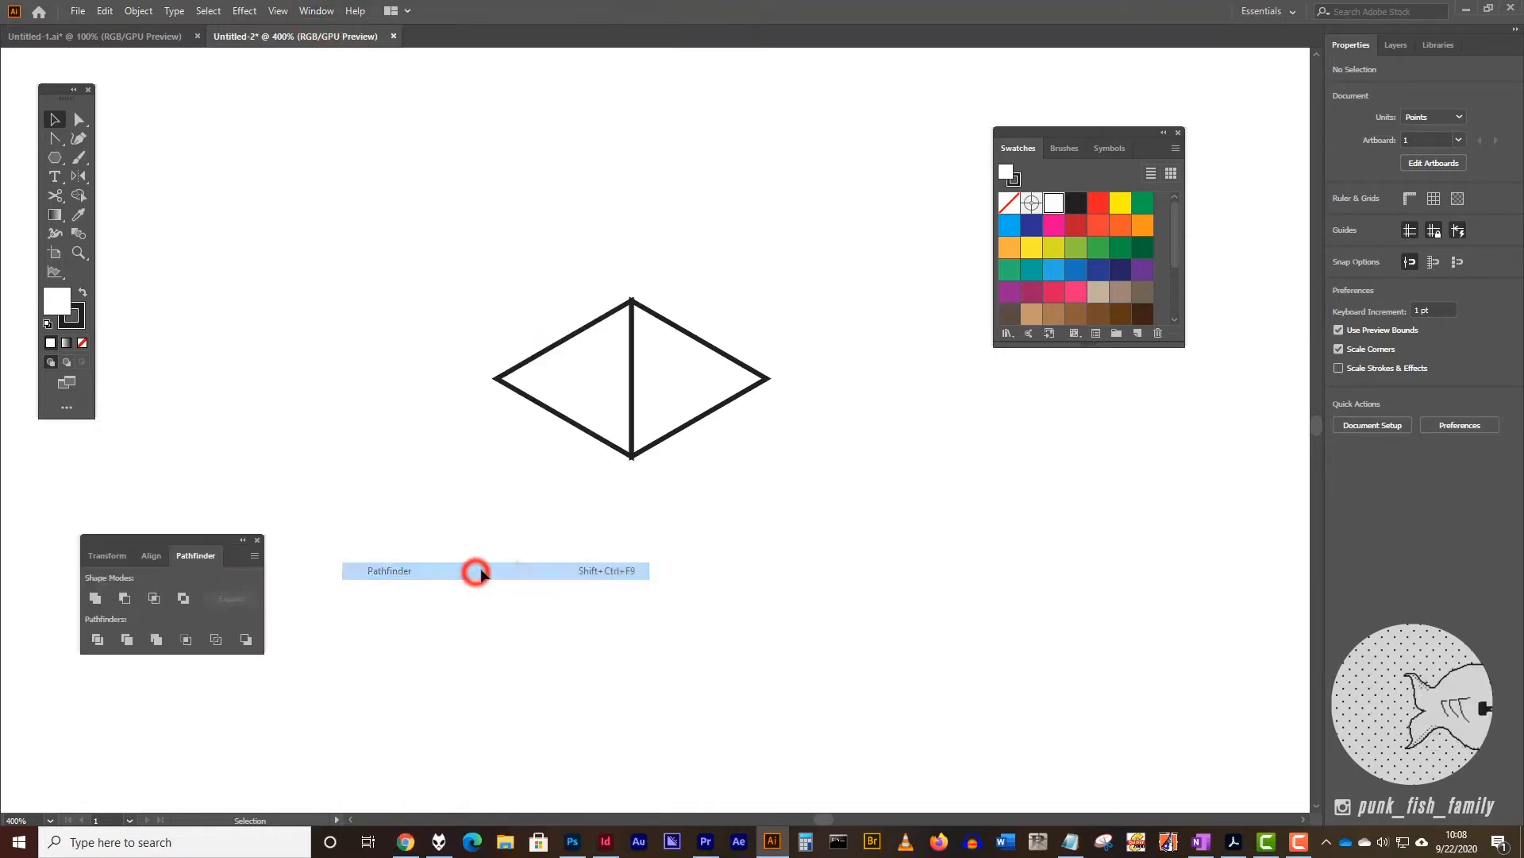
drag(193, 542, 863, 52)
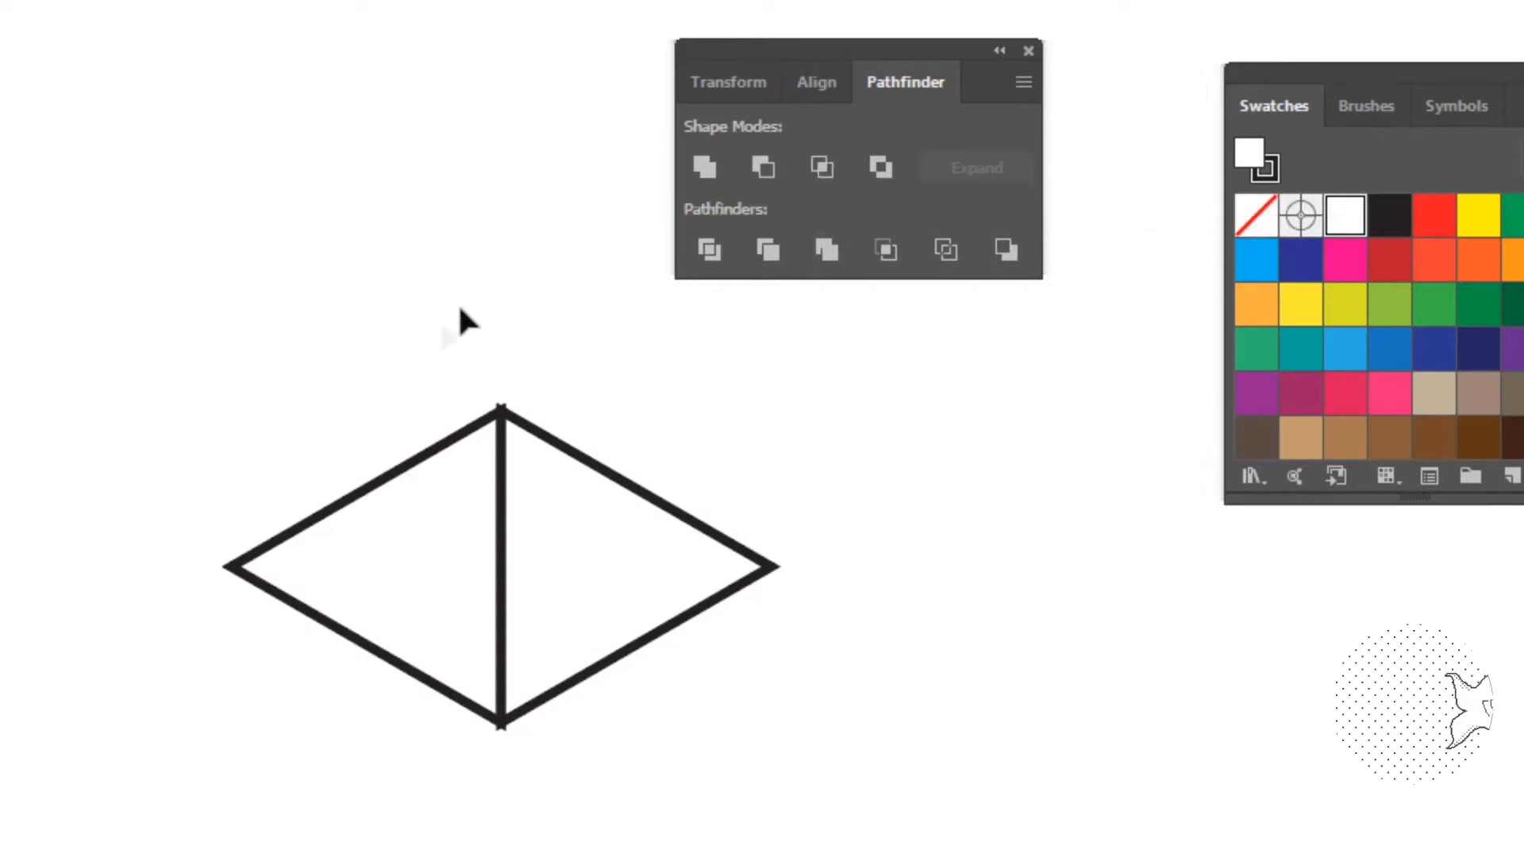
drag(159, 403, 806, 776)
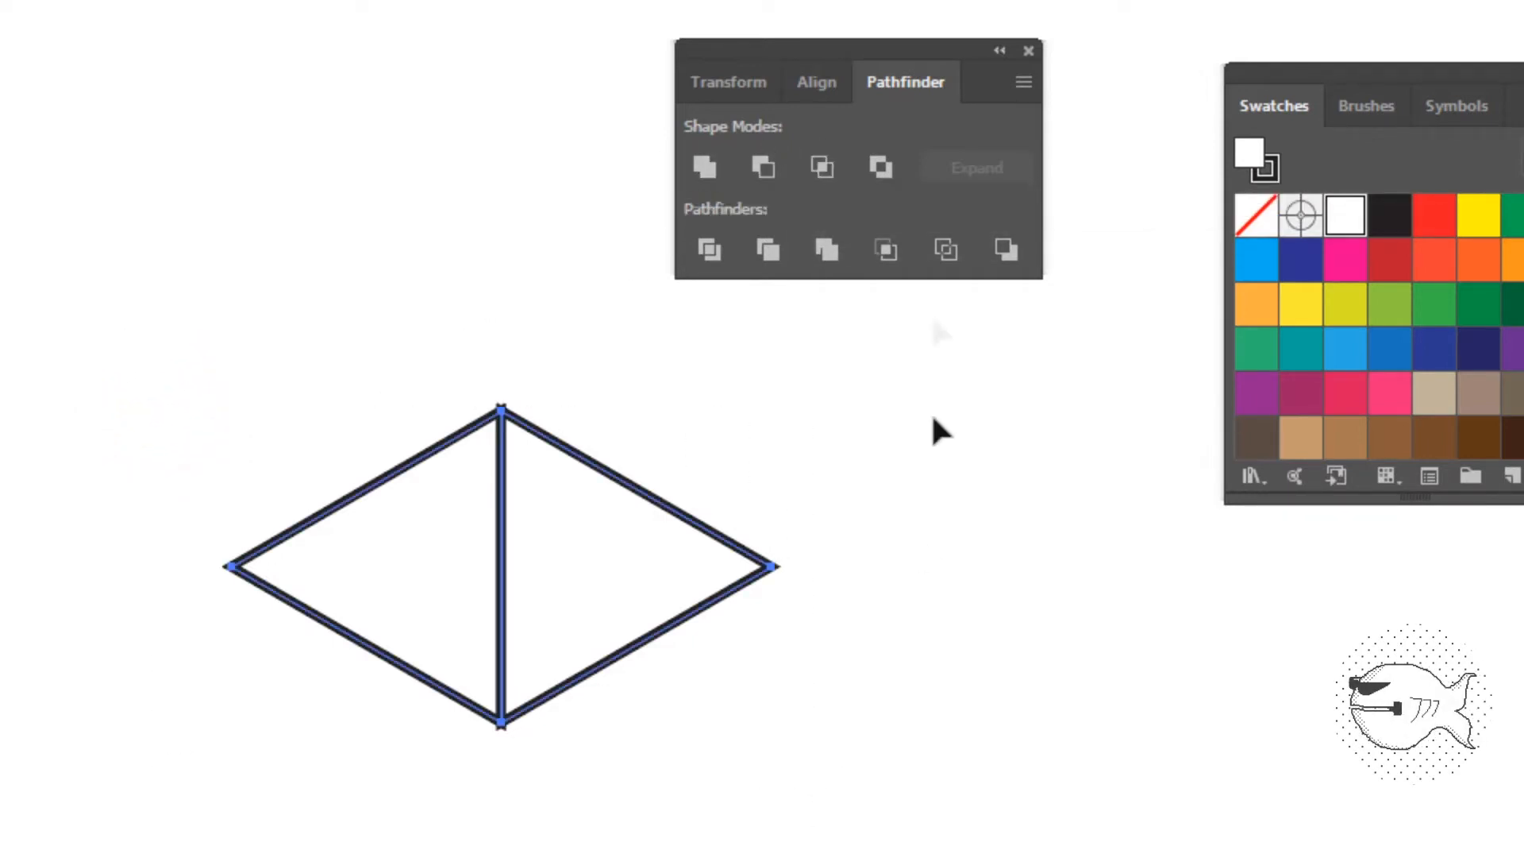
click(705, 167)
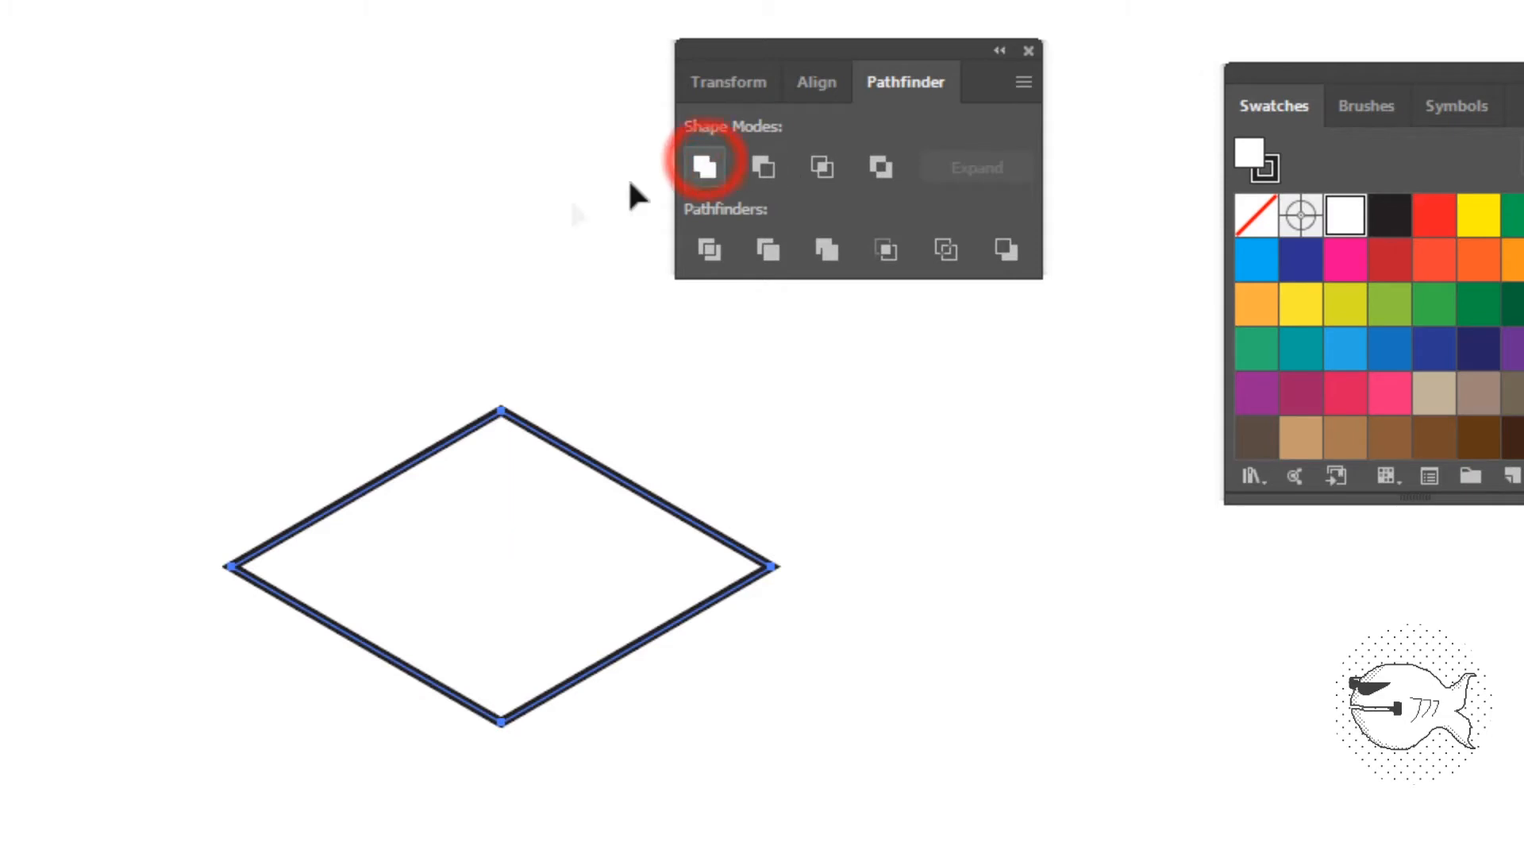
Move the rhombus up and to the left to leave free space beneath it.
click(356, 277)
click(501, 472)
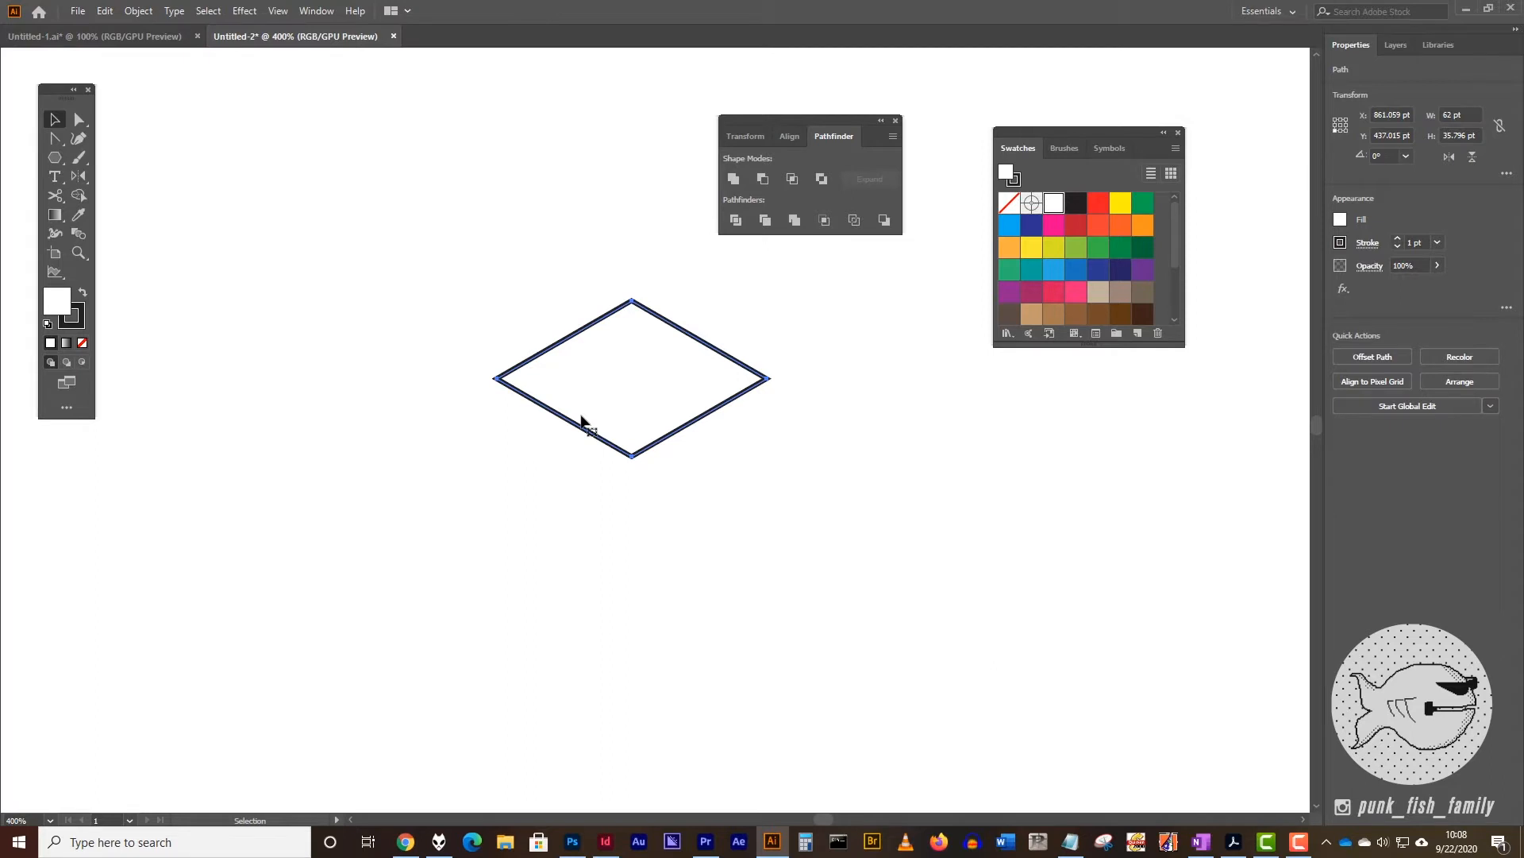
drag(607, 397, 546, 299)
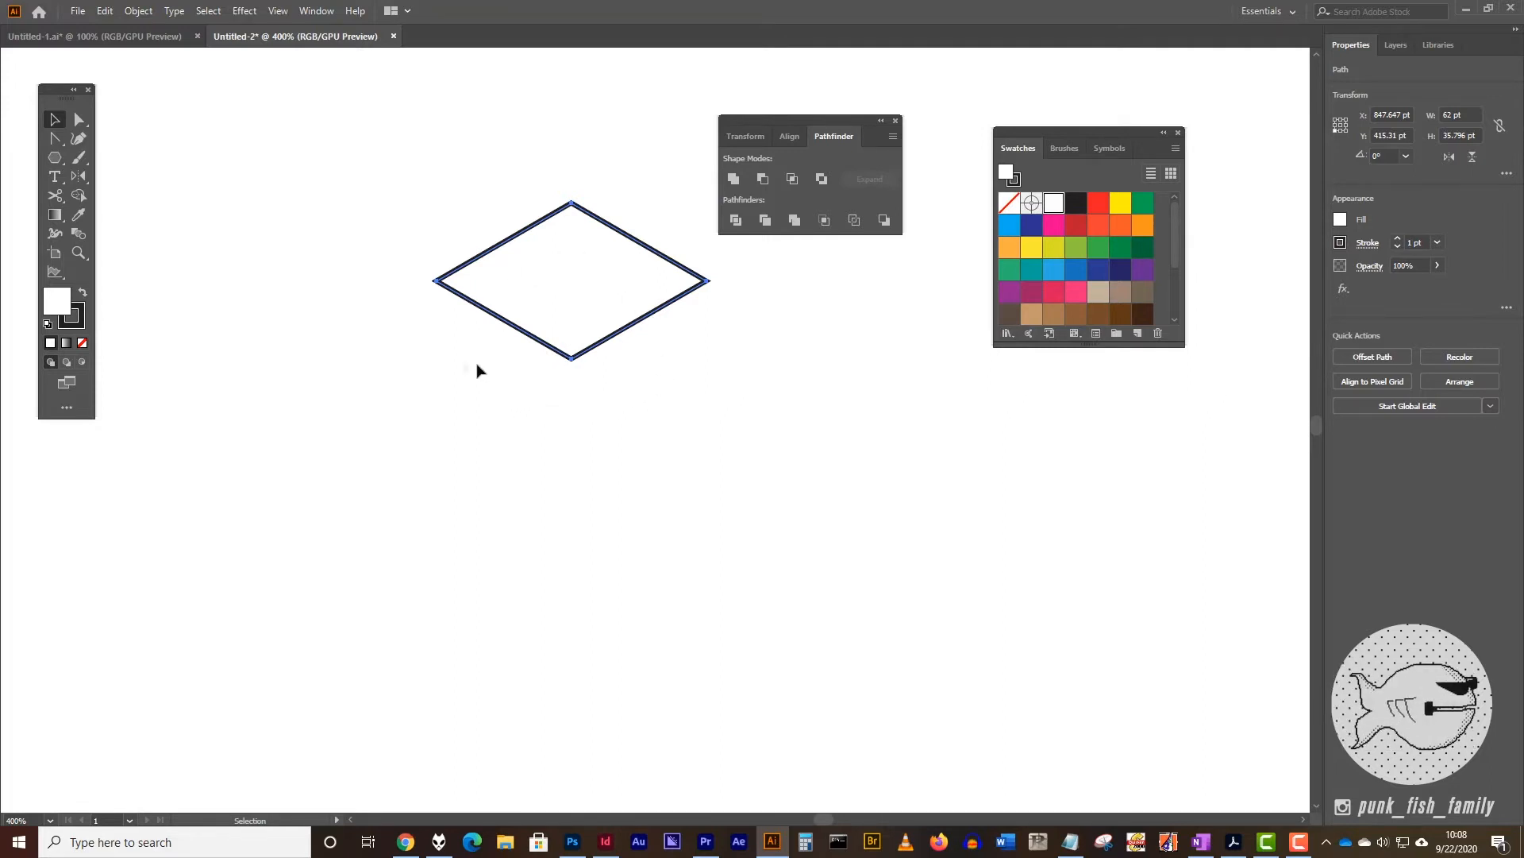
Create a copy of the rhombus rotated 120° around its bottom anchor point.
click(588, 156)
click(582, 247)
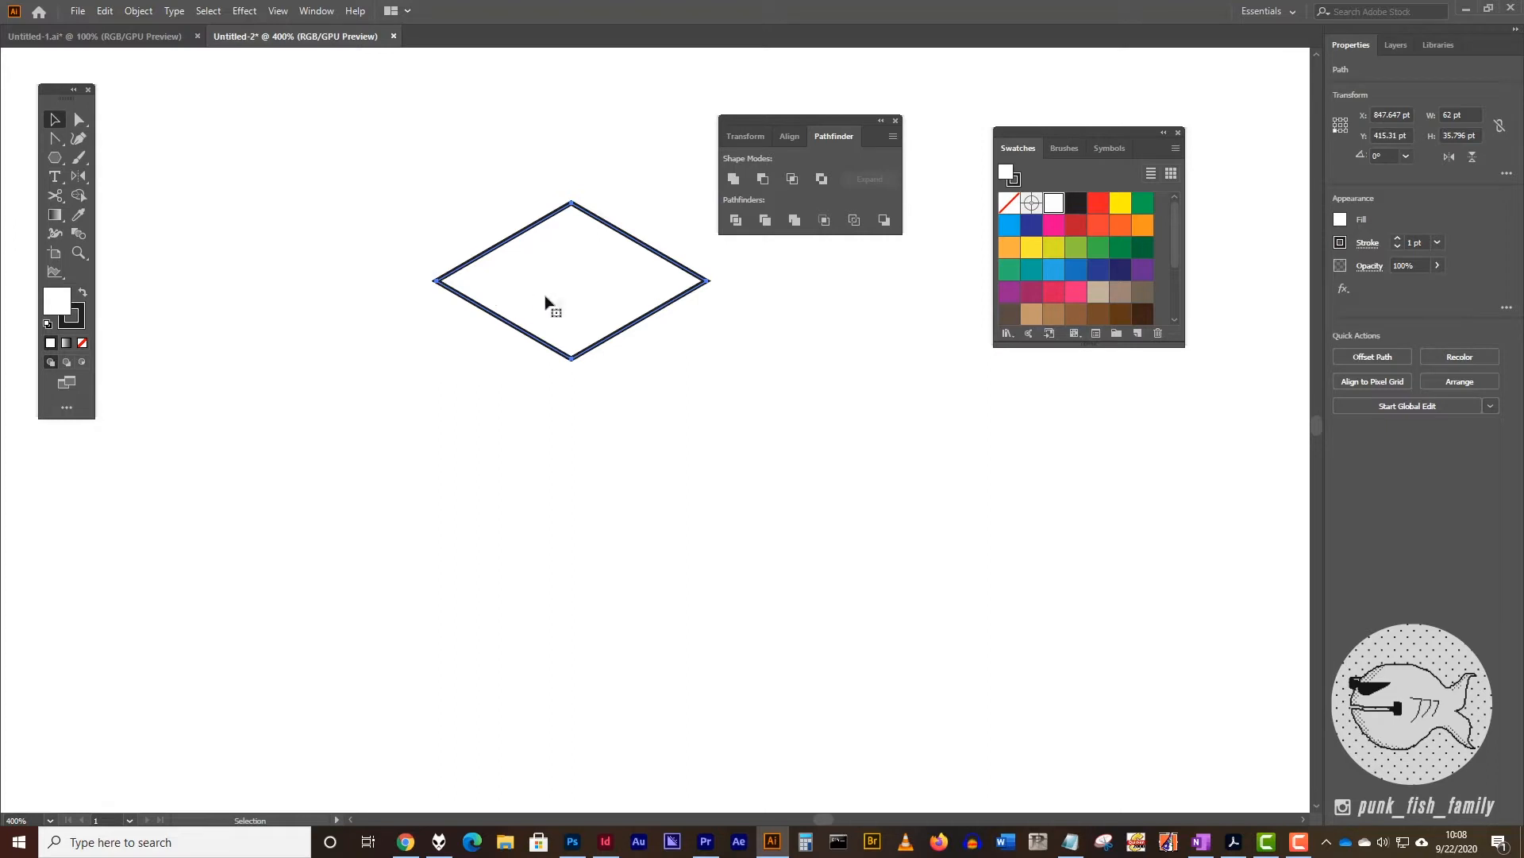
click(78, 180)
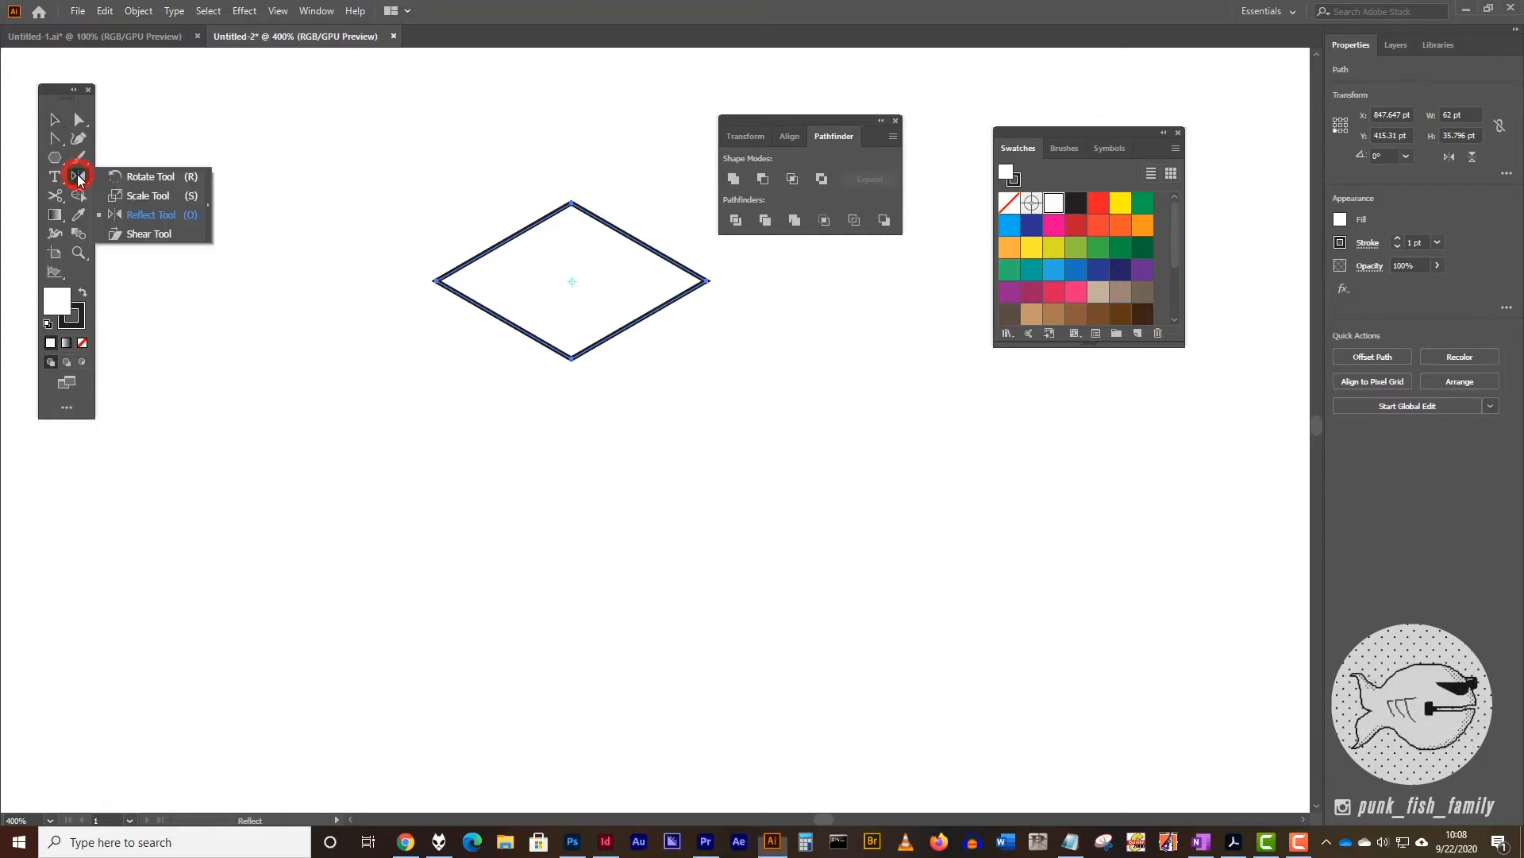
click(158, 181)
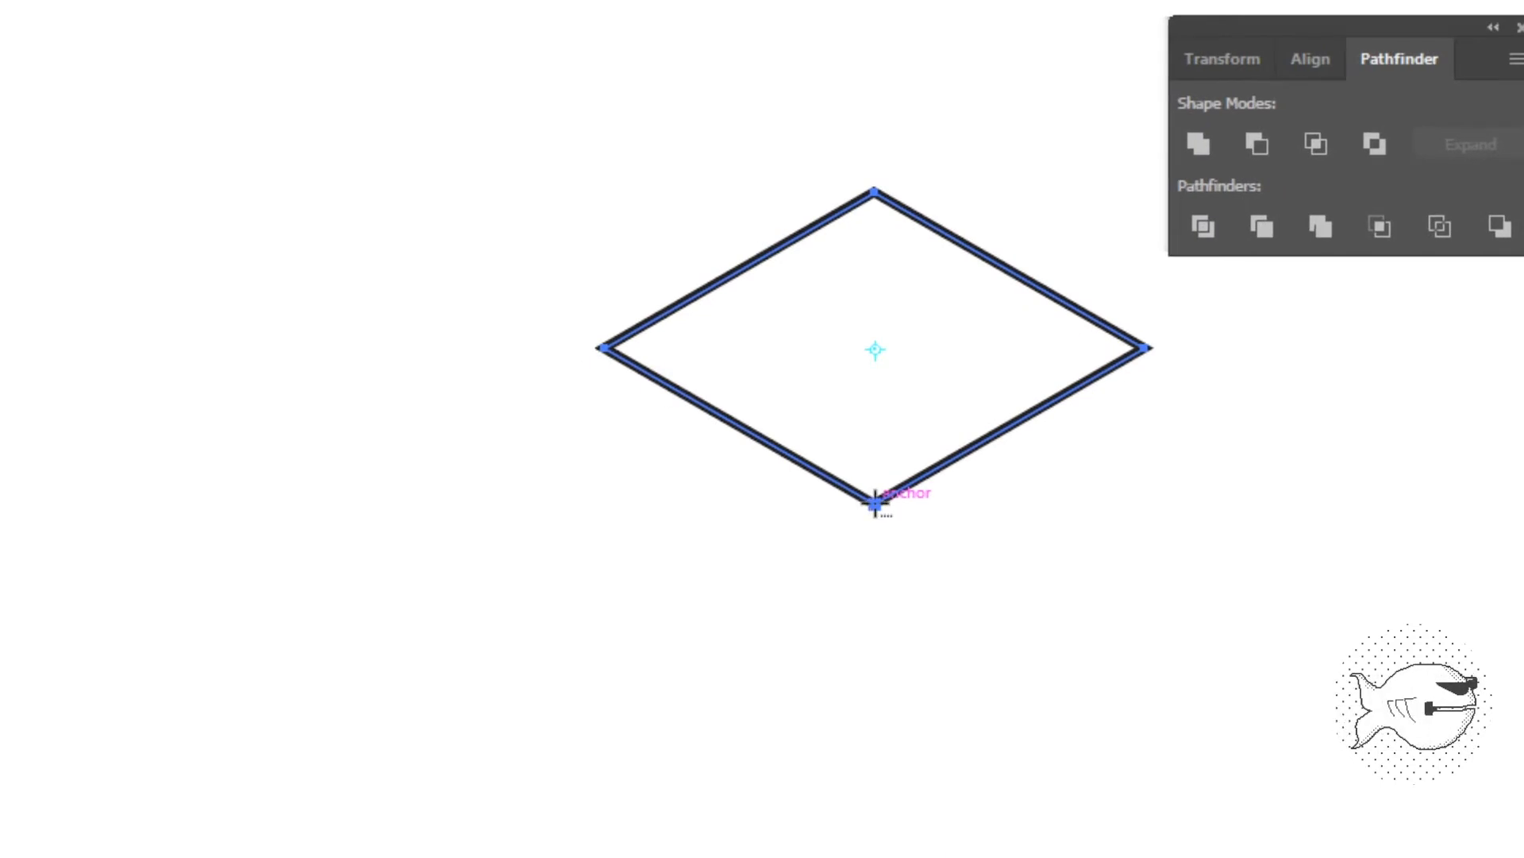
alt+click(875, 502)
drag(440, 175, 364, 7)
click(268, 125)
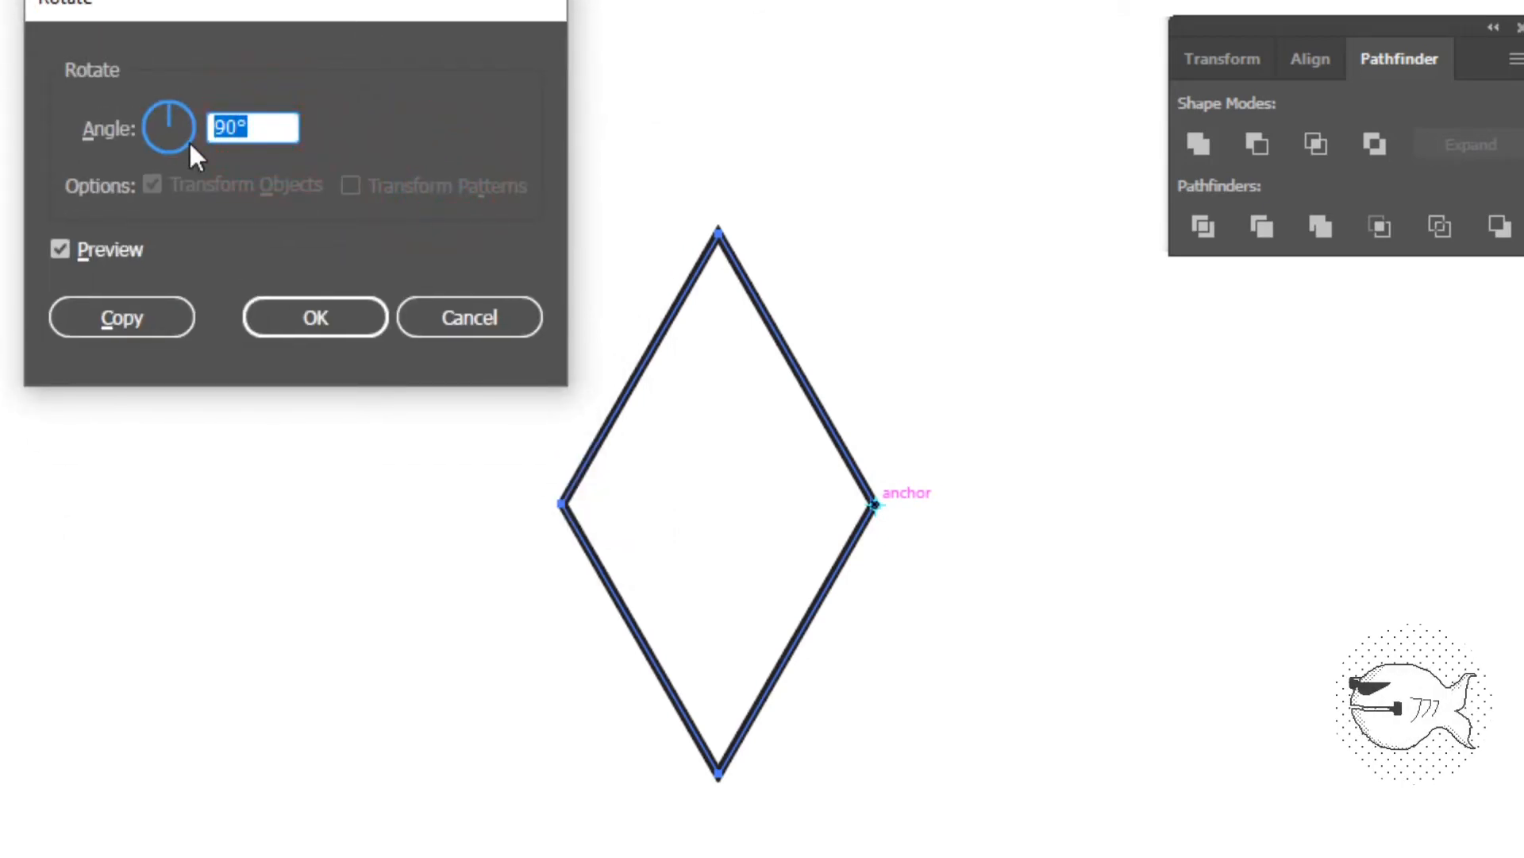
text(120)
click(131, 322)
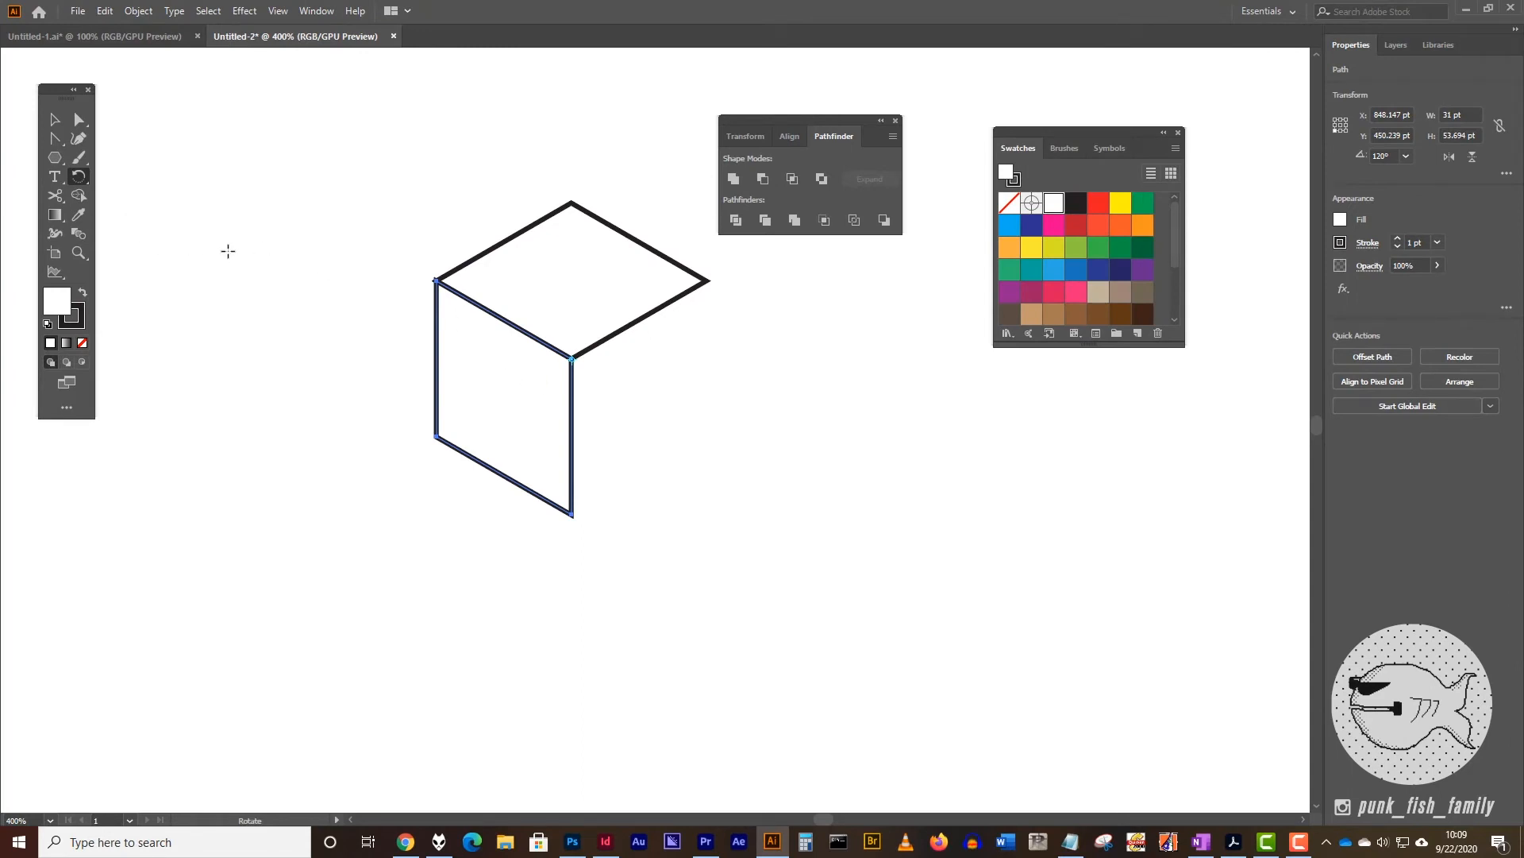
Repeat the last 120° rotated copy to add the third rhombus face, completing the cube, and deselect it.
click(137, 11)
mouse_move(168, 32)
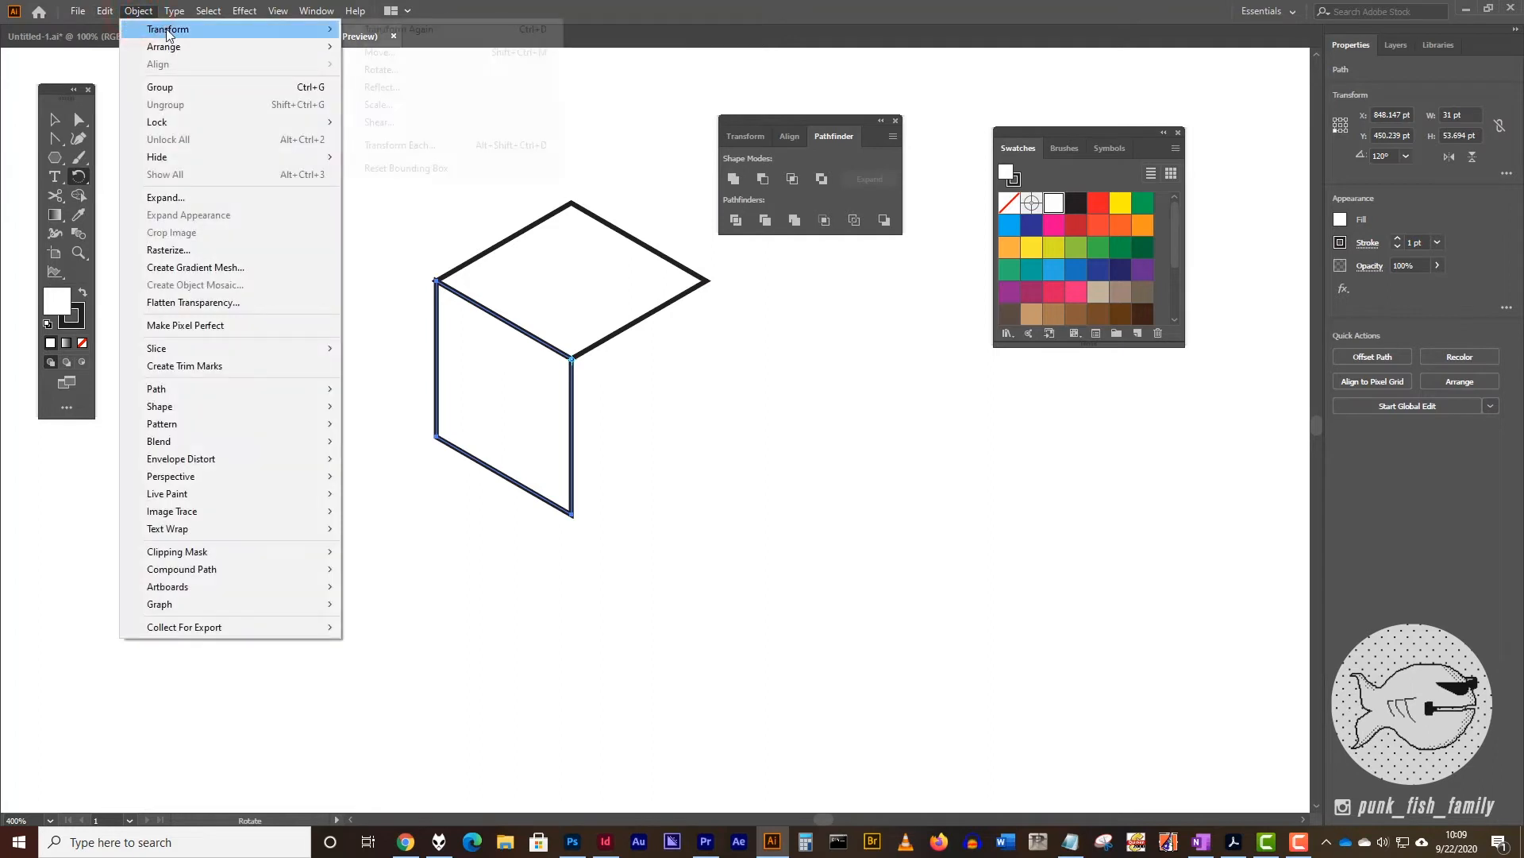
click(451, 30)
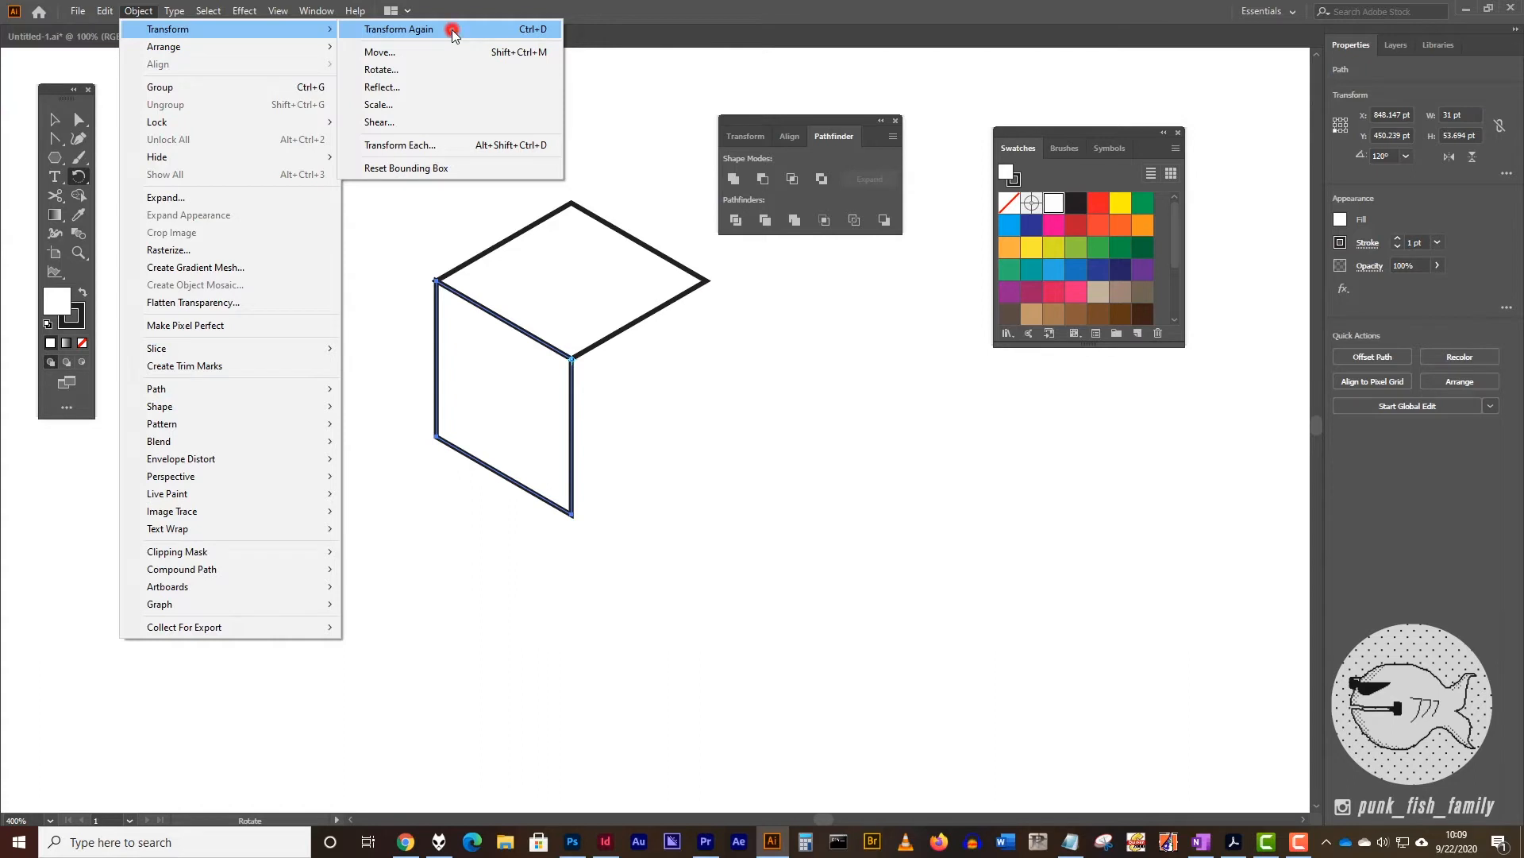
click(54, 119)
click(326, 177)
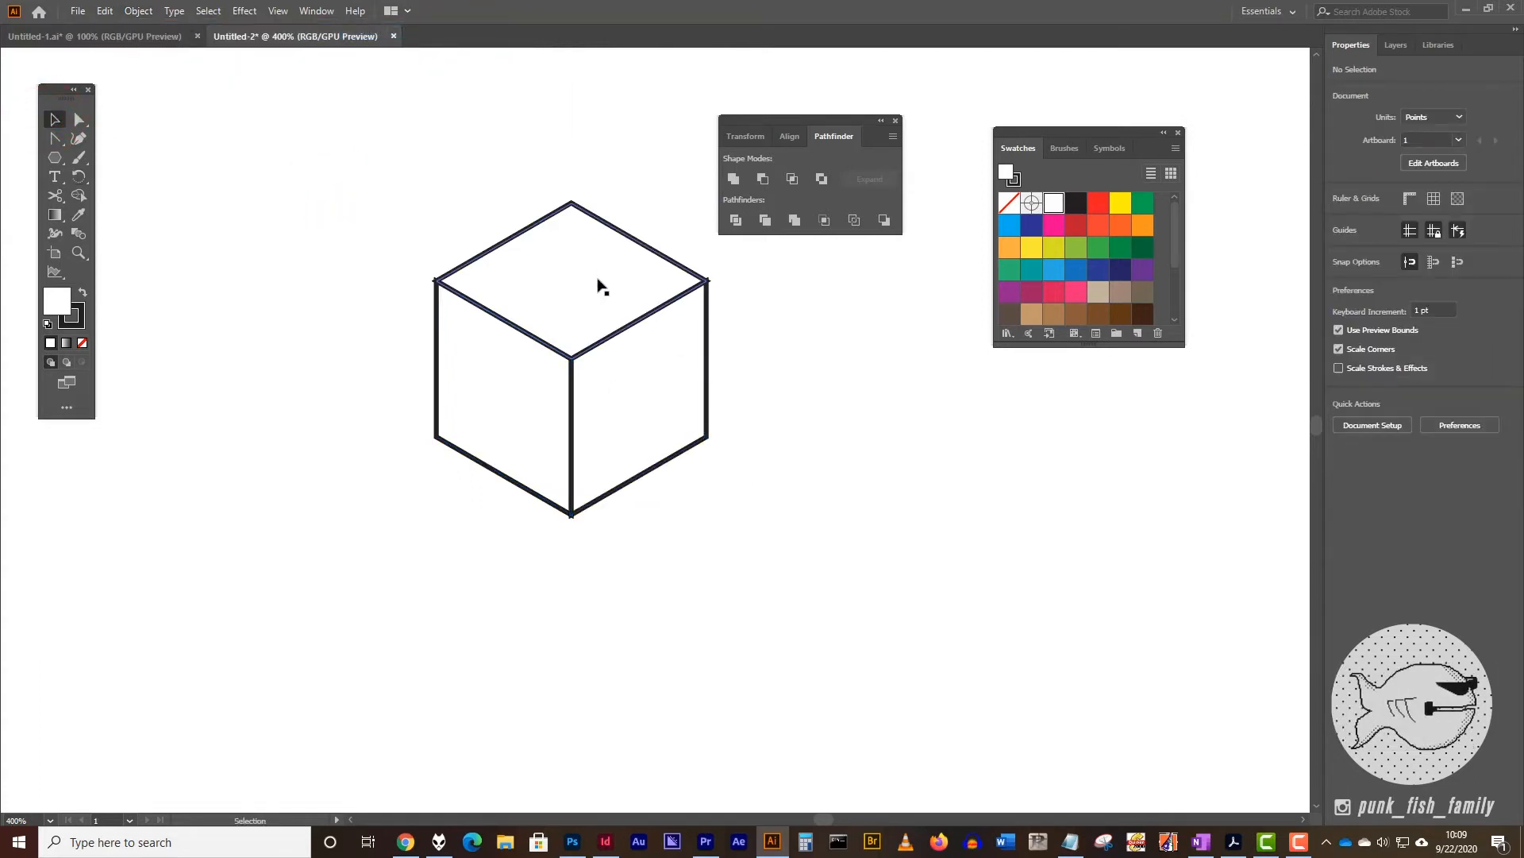
Fill the cube's top face with dark red, its left face with C=0 M=90 Y=85 K=0 red-orange, and its right face with orange.
click(532, 267)
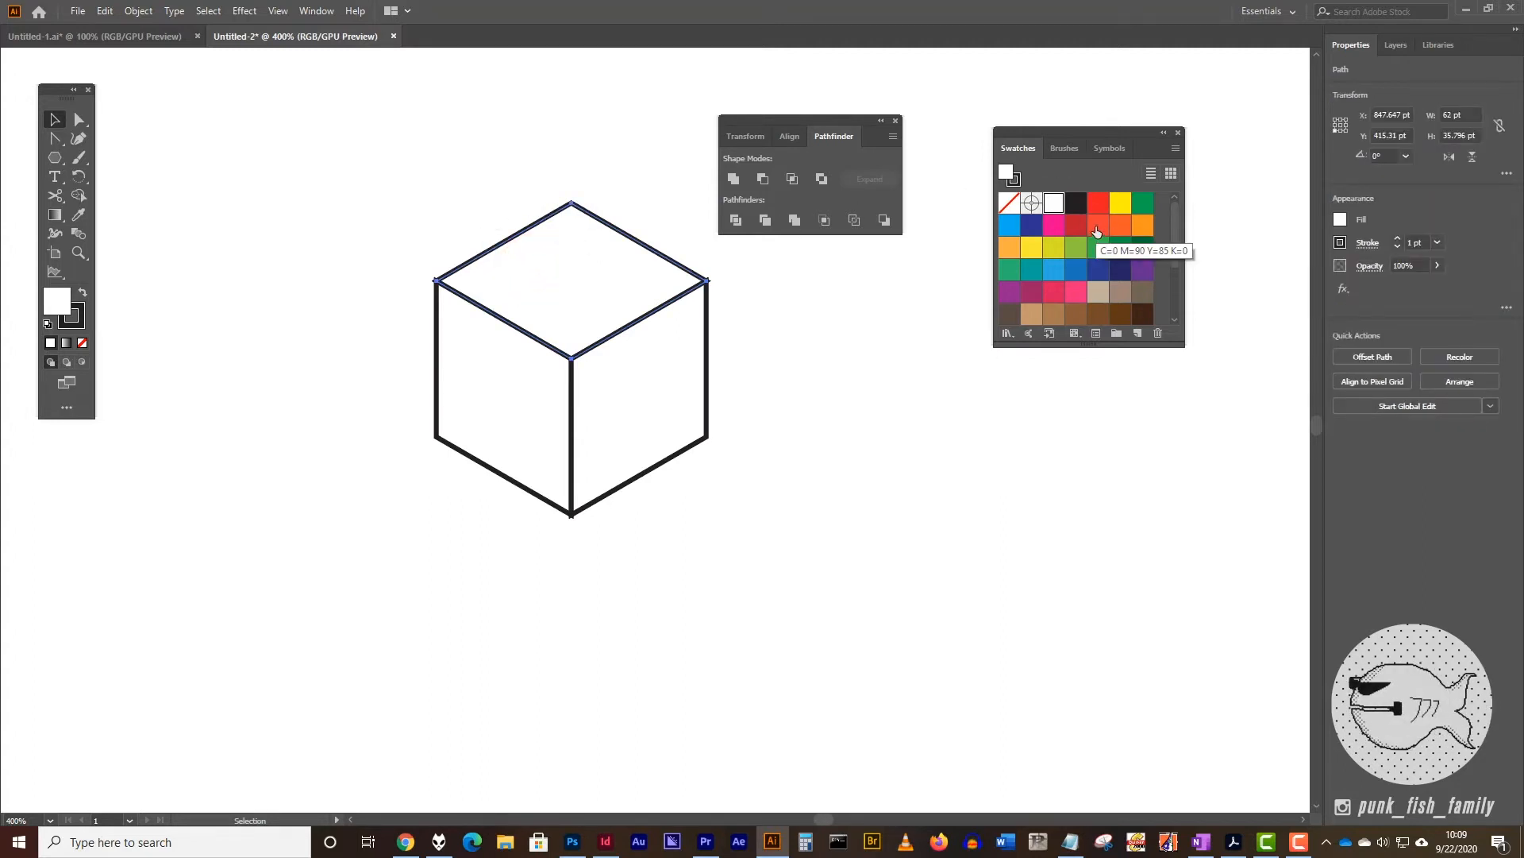
drag(1030, 131, 963, 120)
click(1009, 216)
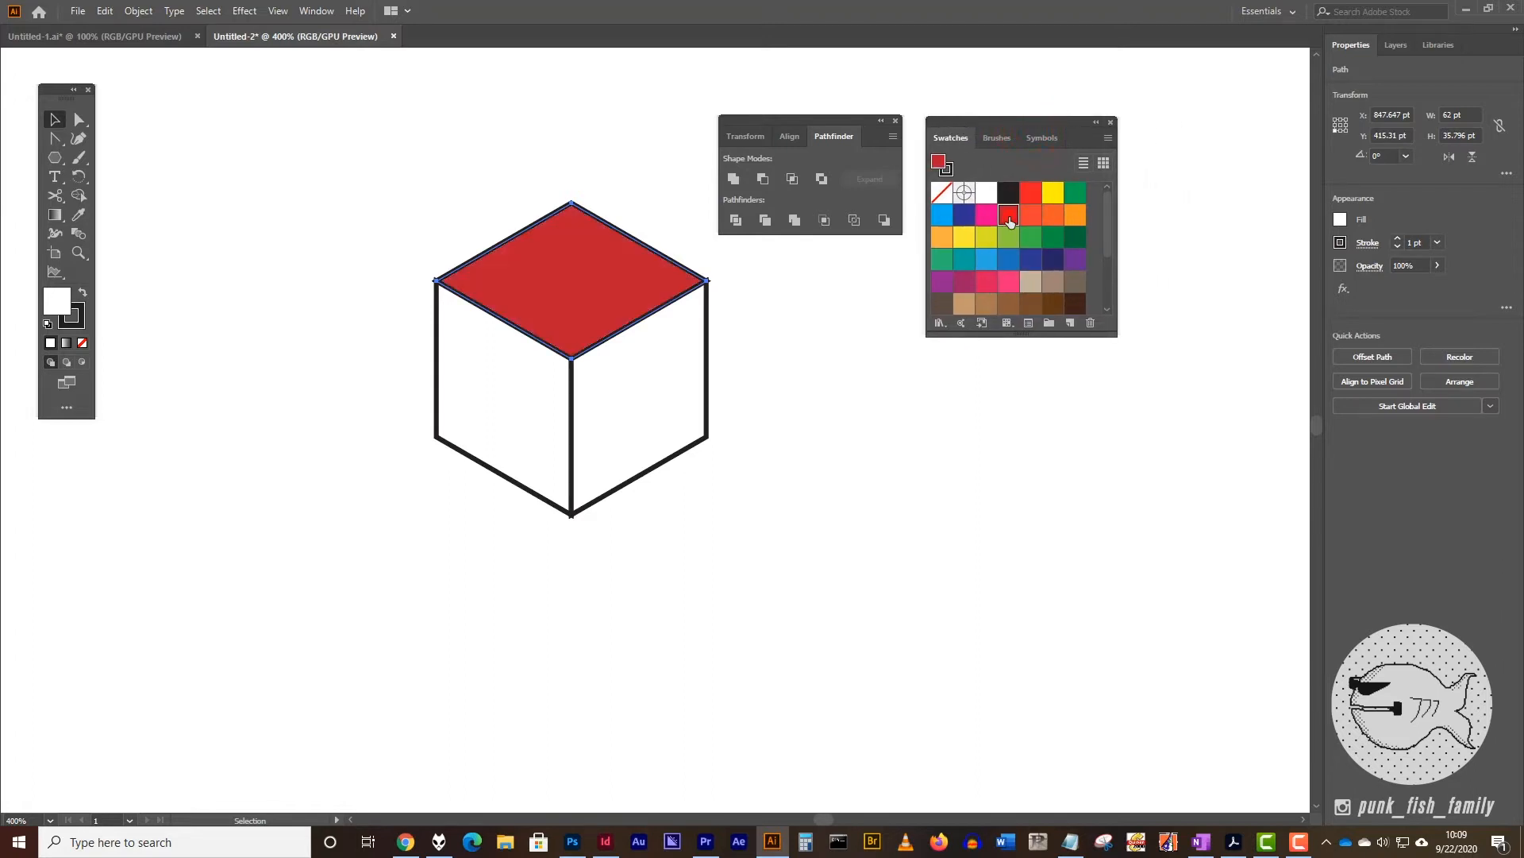
click(528, 411)
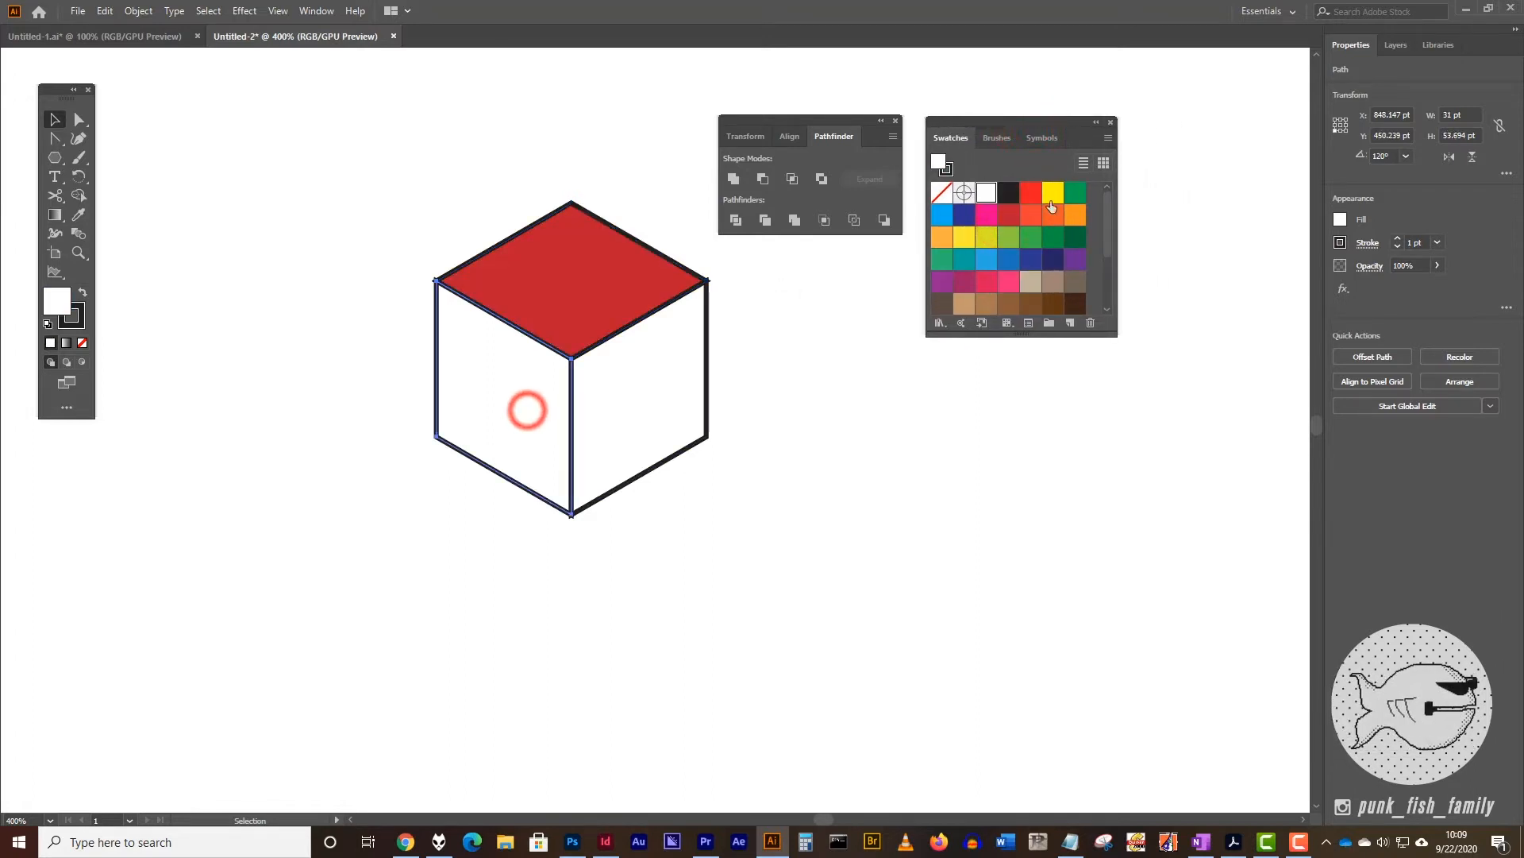
click(1033, 217)
click(644, 397)
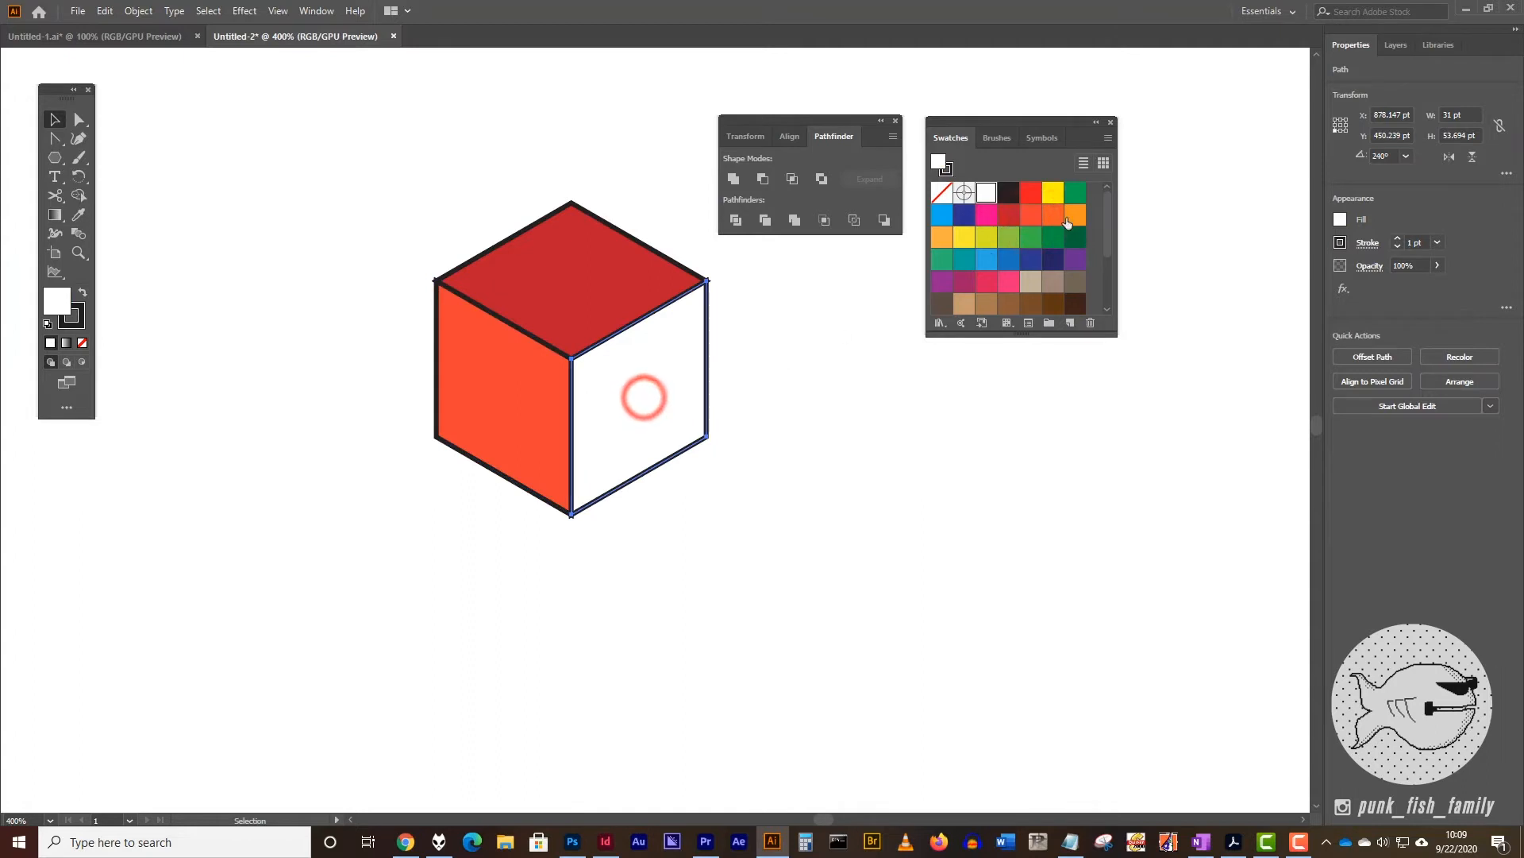
click(1071, 216)
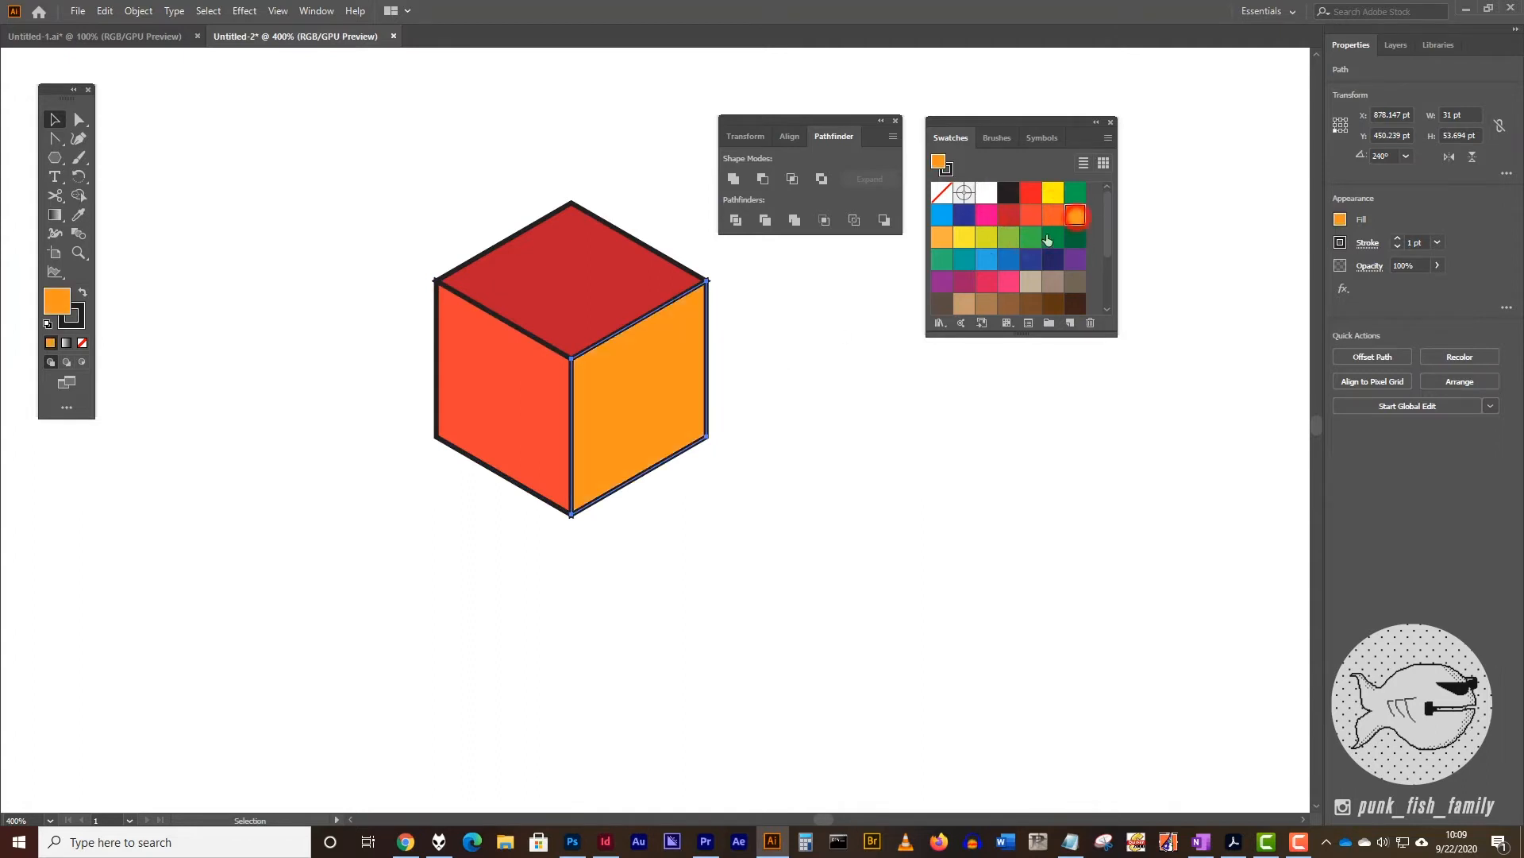
click(850, 351)
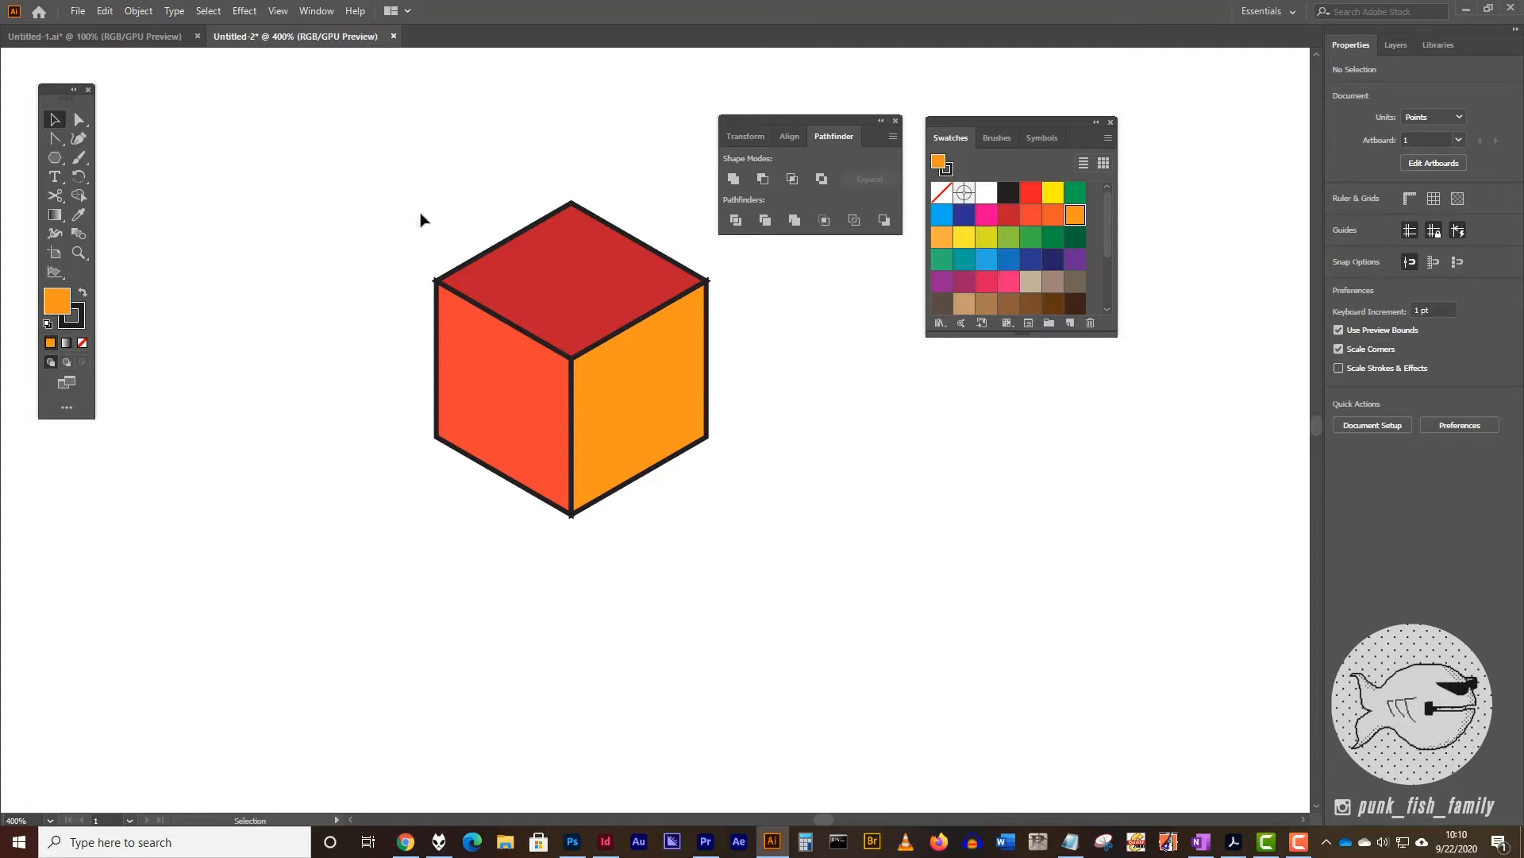
Remove the stroke from all three faces of the cube.
drag(452, 200, 688, 529)
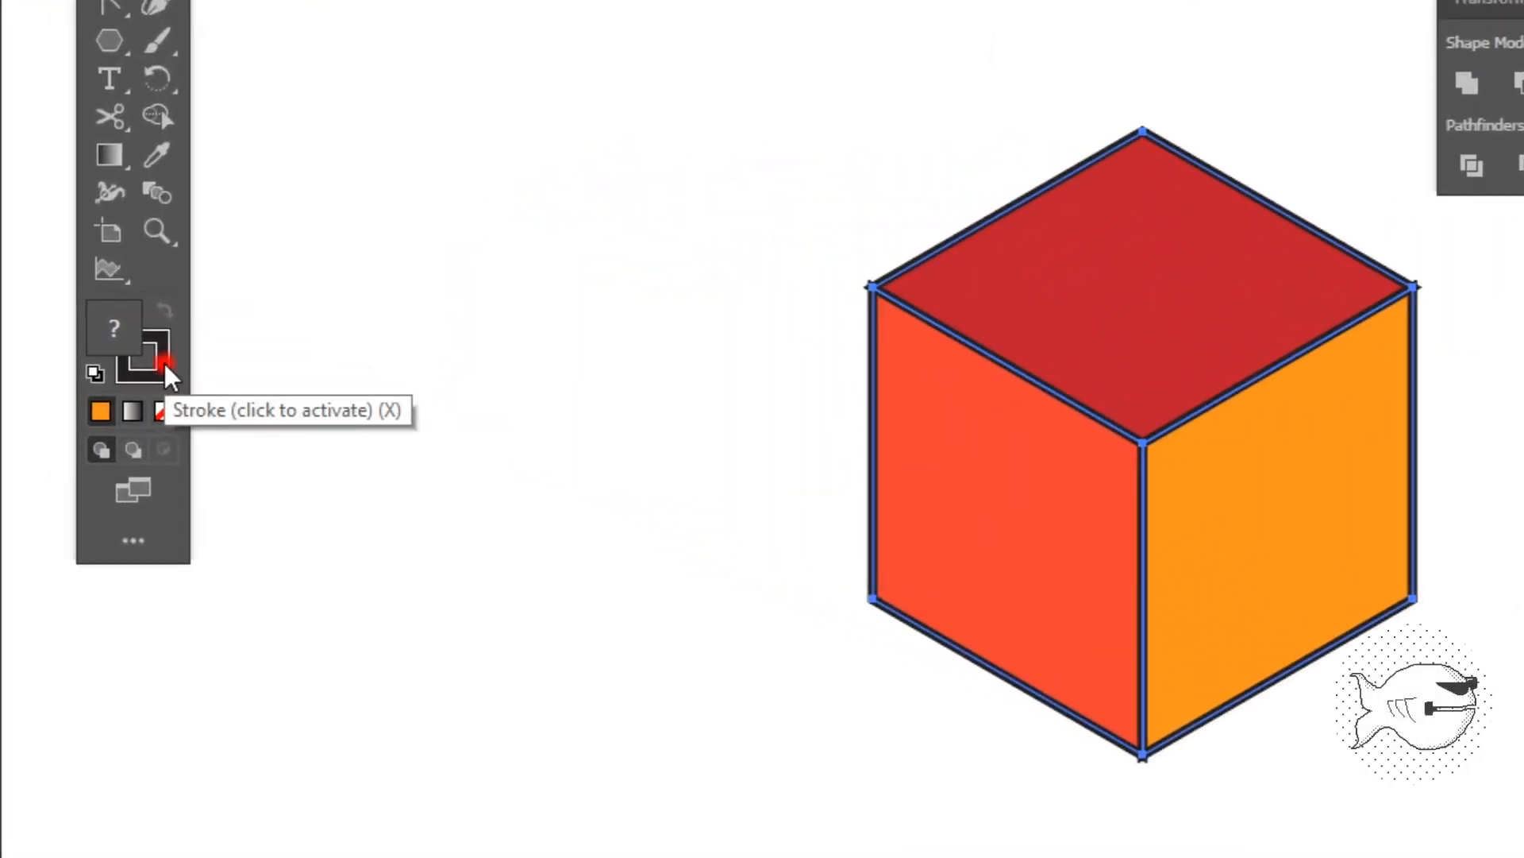
click(165, 363)
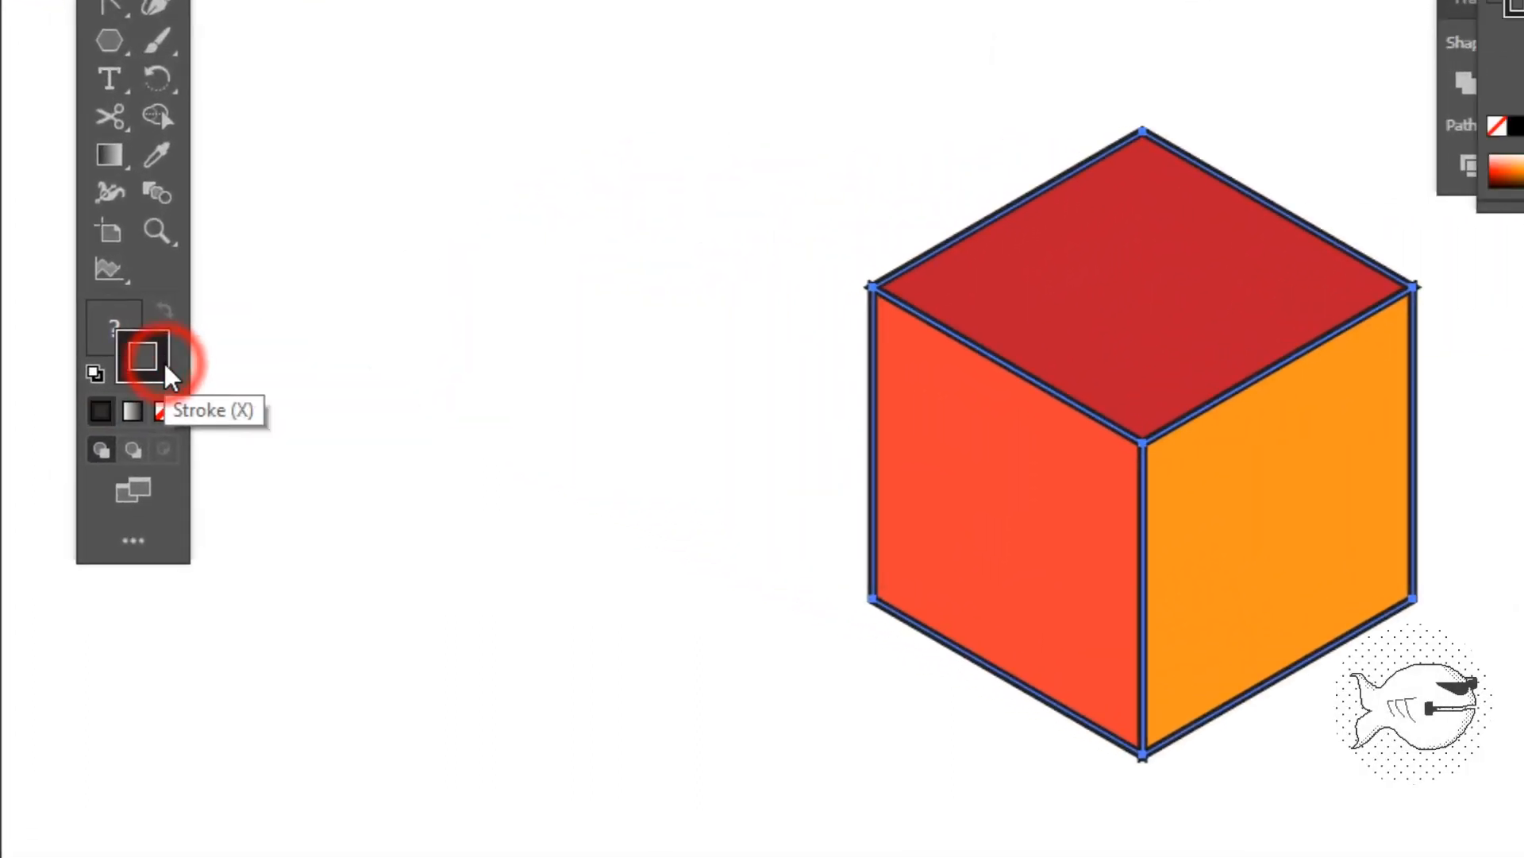
click(165, 411)
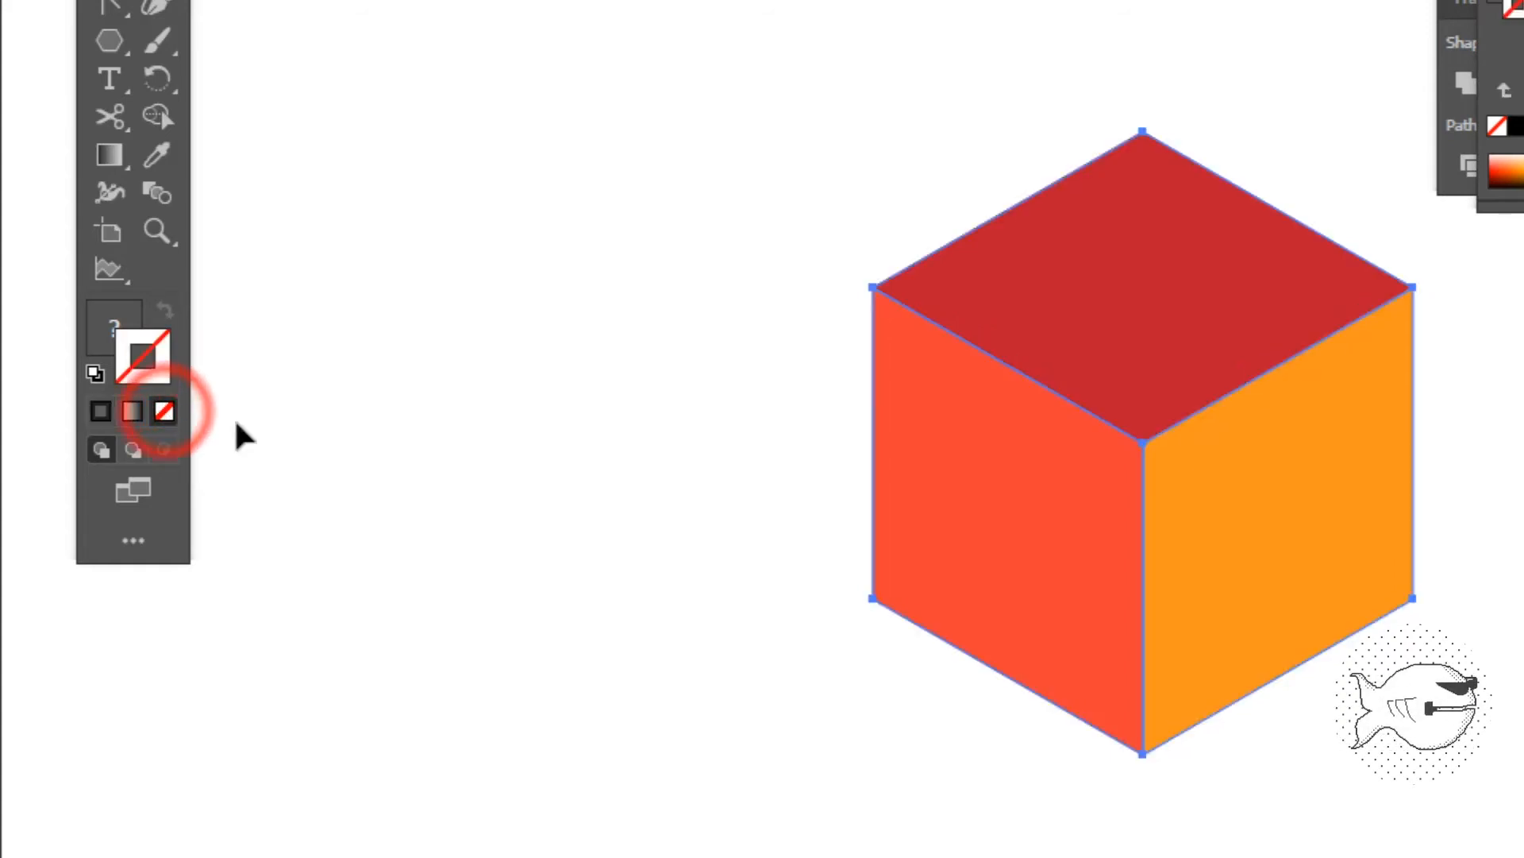
click(588, 427)
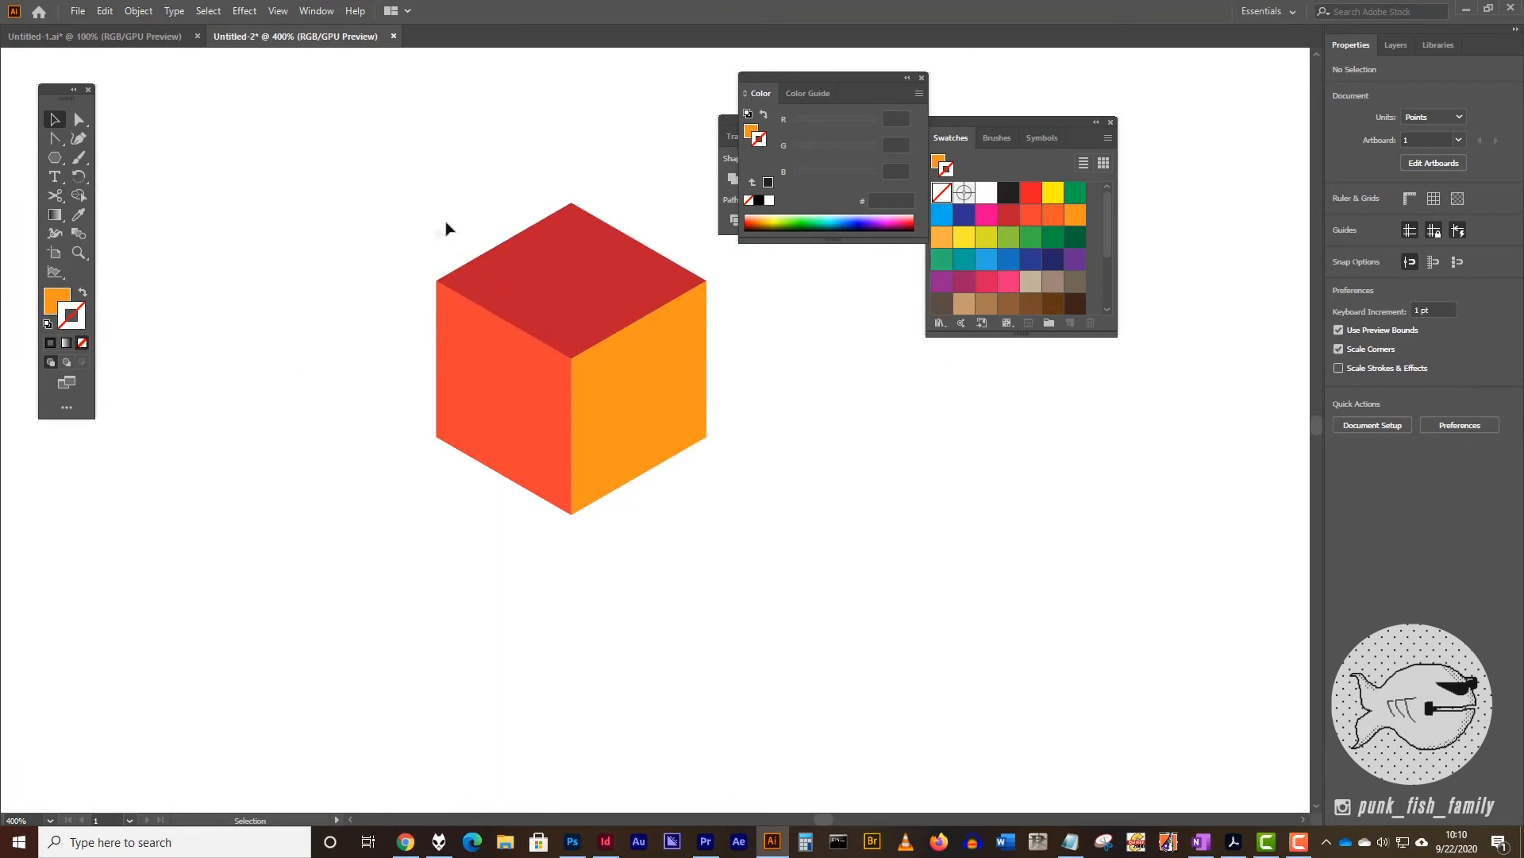
Group the cube's three faces into a single object.
drag(437, 223, 670, 534)
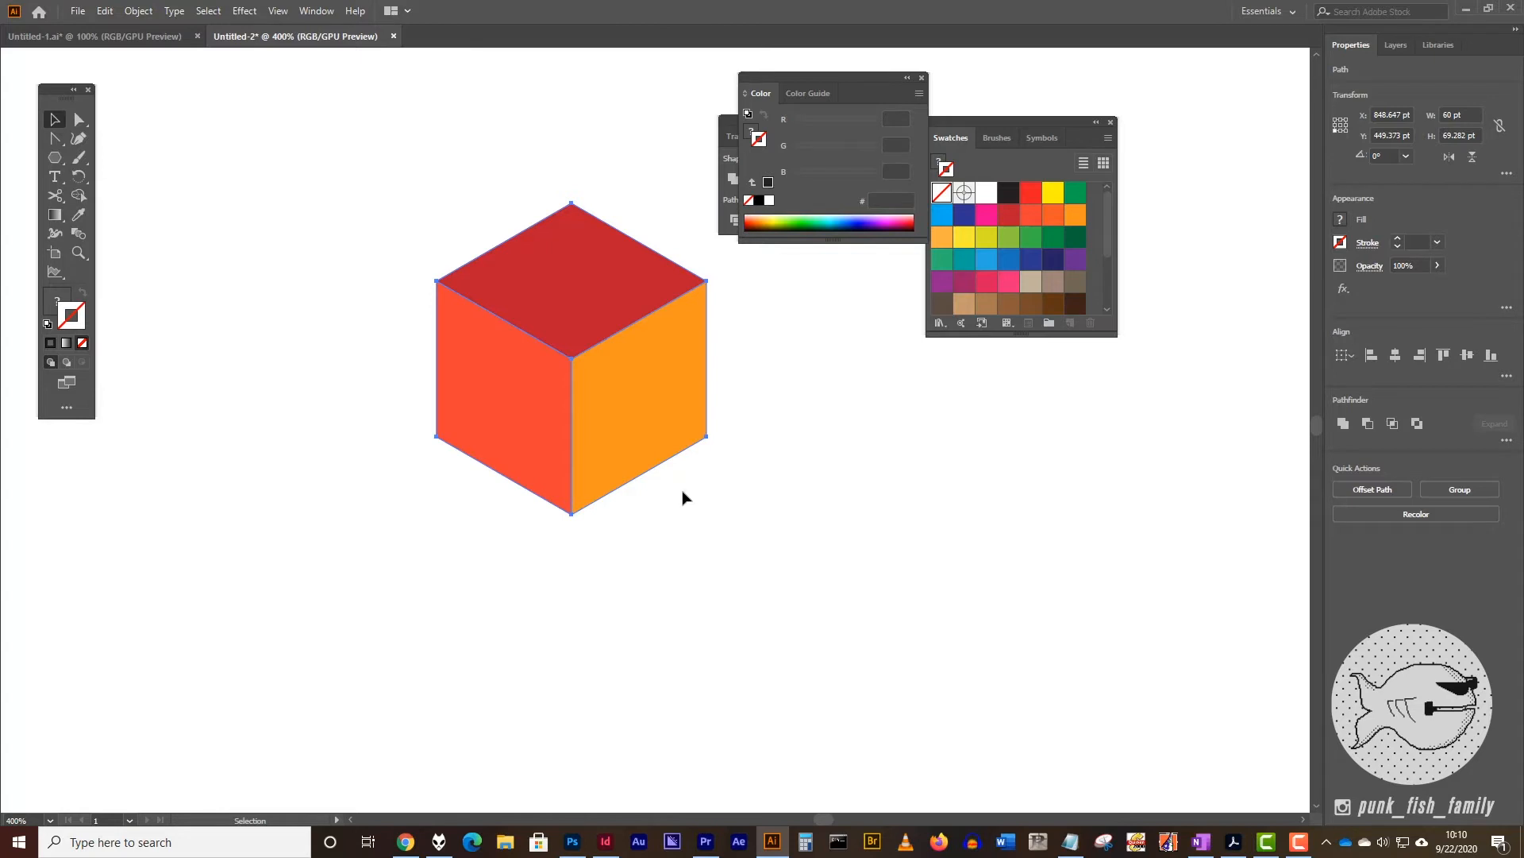
click(763, 434)
drag(426, 238, 691, 493)
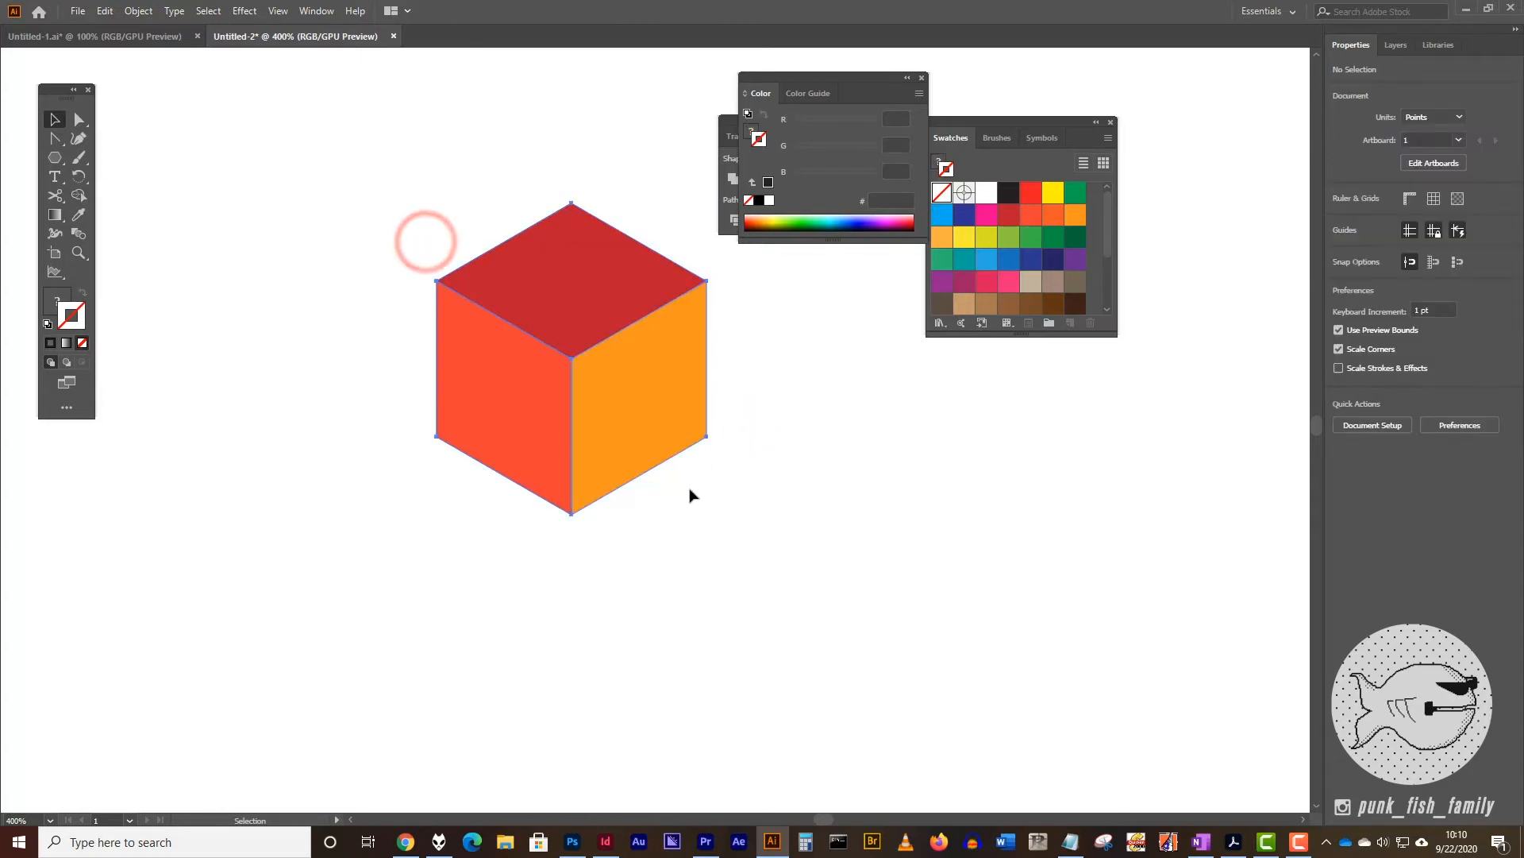
click(139, 11)
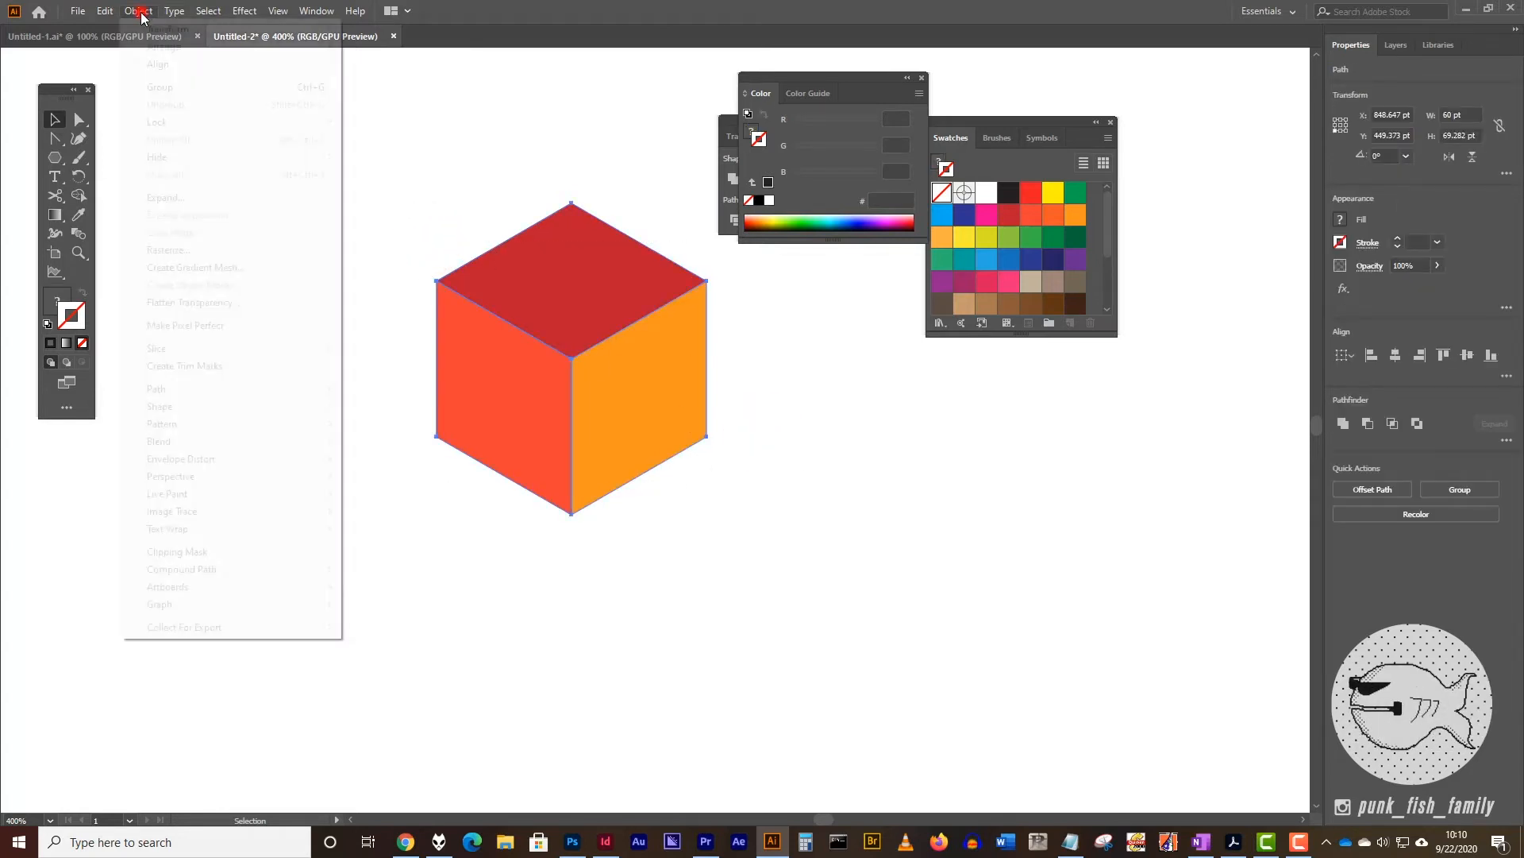
click(173, 87)
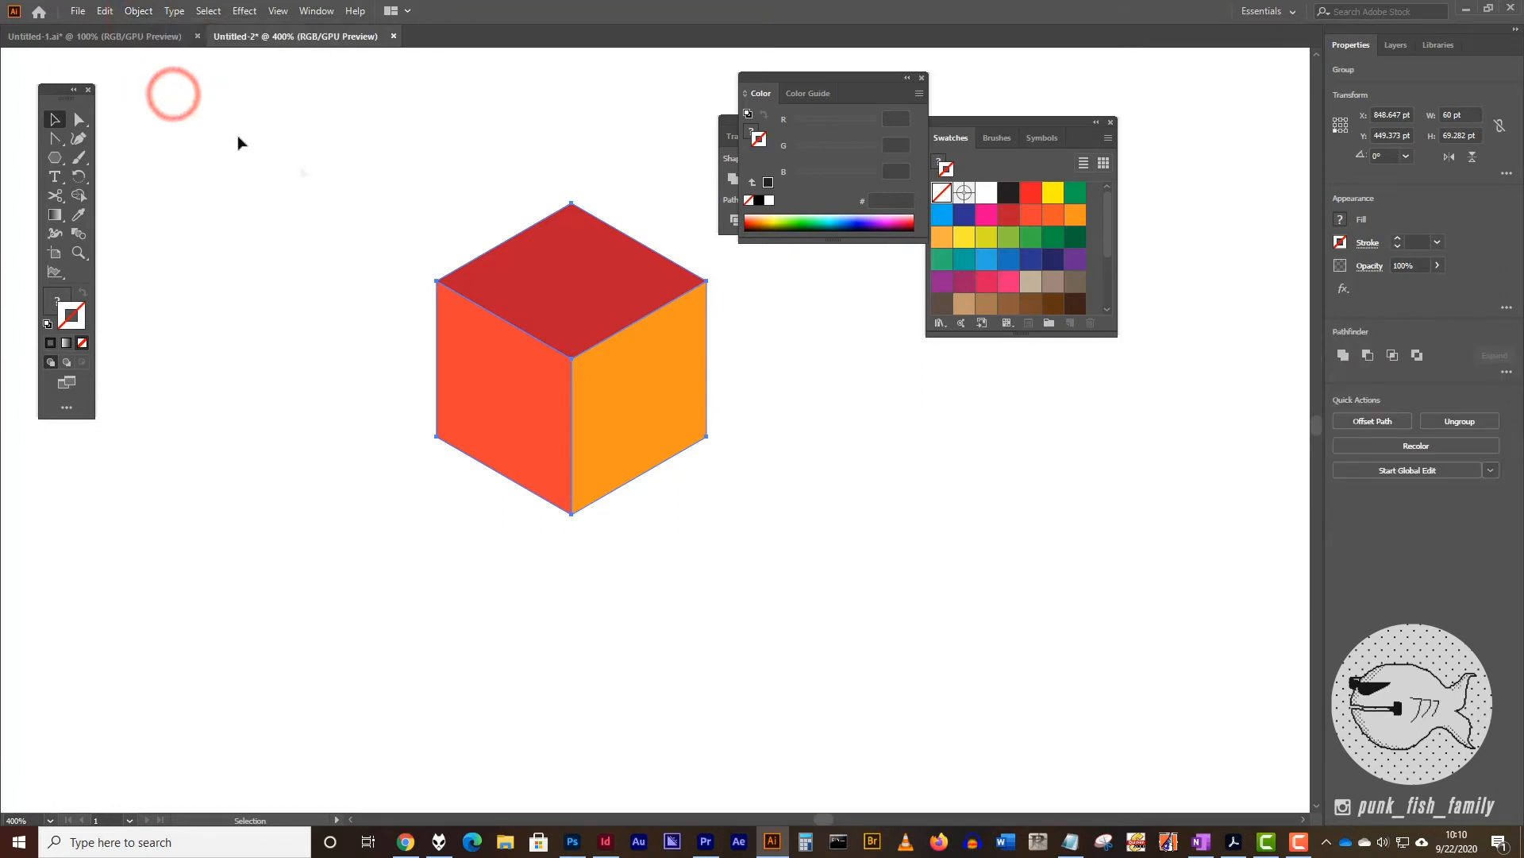
click(653, 185)
Move the grouped cube to the left and slightly down on the artboard.
drag(621, 280, 401, 294)
drag(389, 299, 404, 330)
click(602, 316)
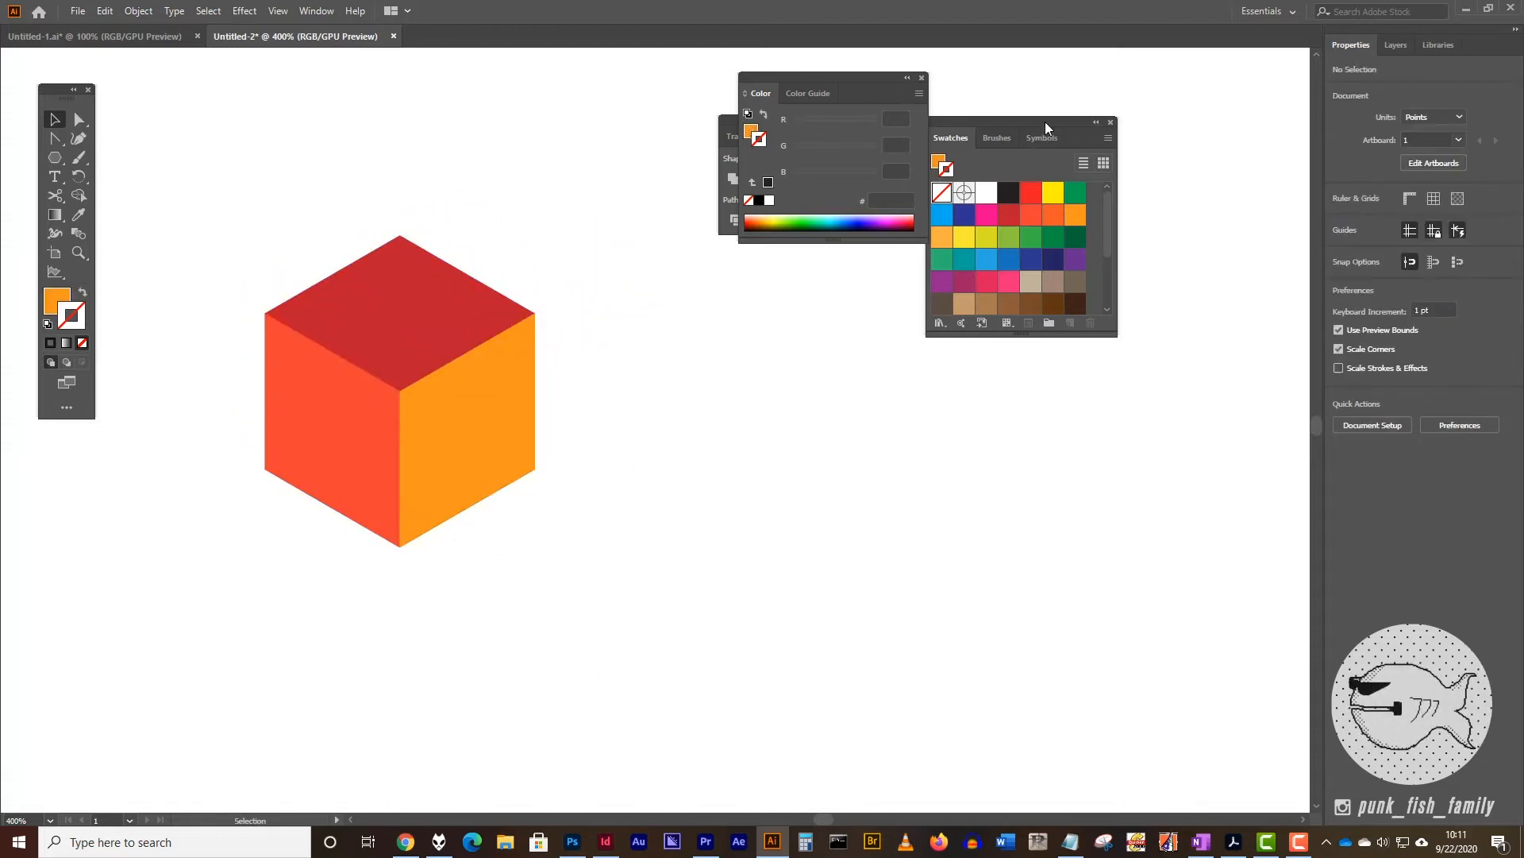
Rearrange the floating Swatches, Color and Pathfinder panels so they do not overlap and leave the canvas free.
drag(1045, 122, 1201, 73)
drag(879, 78, 1219, 313)
drag(835, 122, 1005, 71)
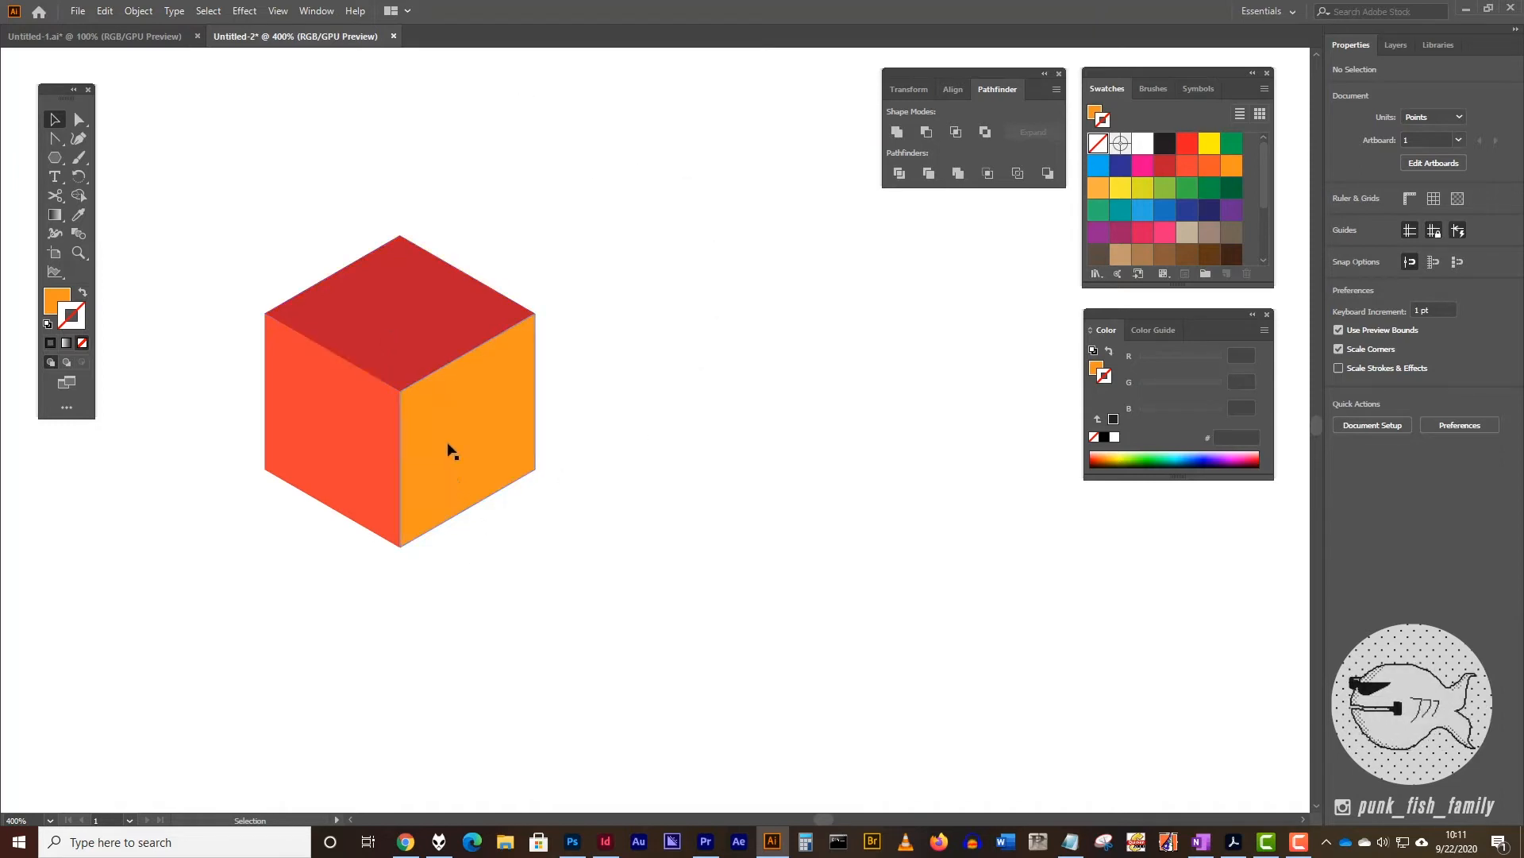
Show the bounding box around the selected cube group.
click(379, 269)
click(278, 10)
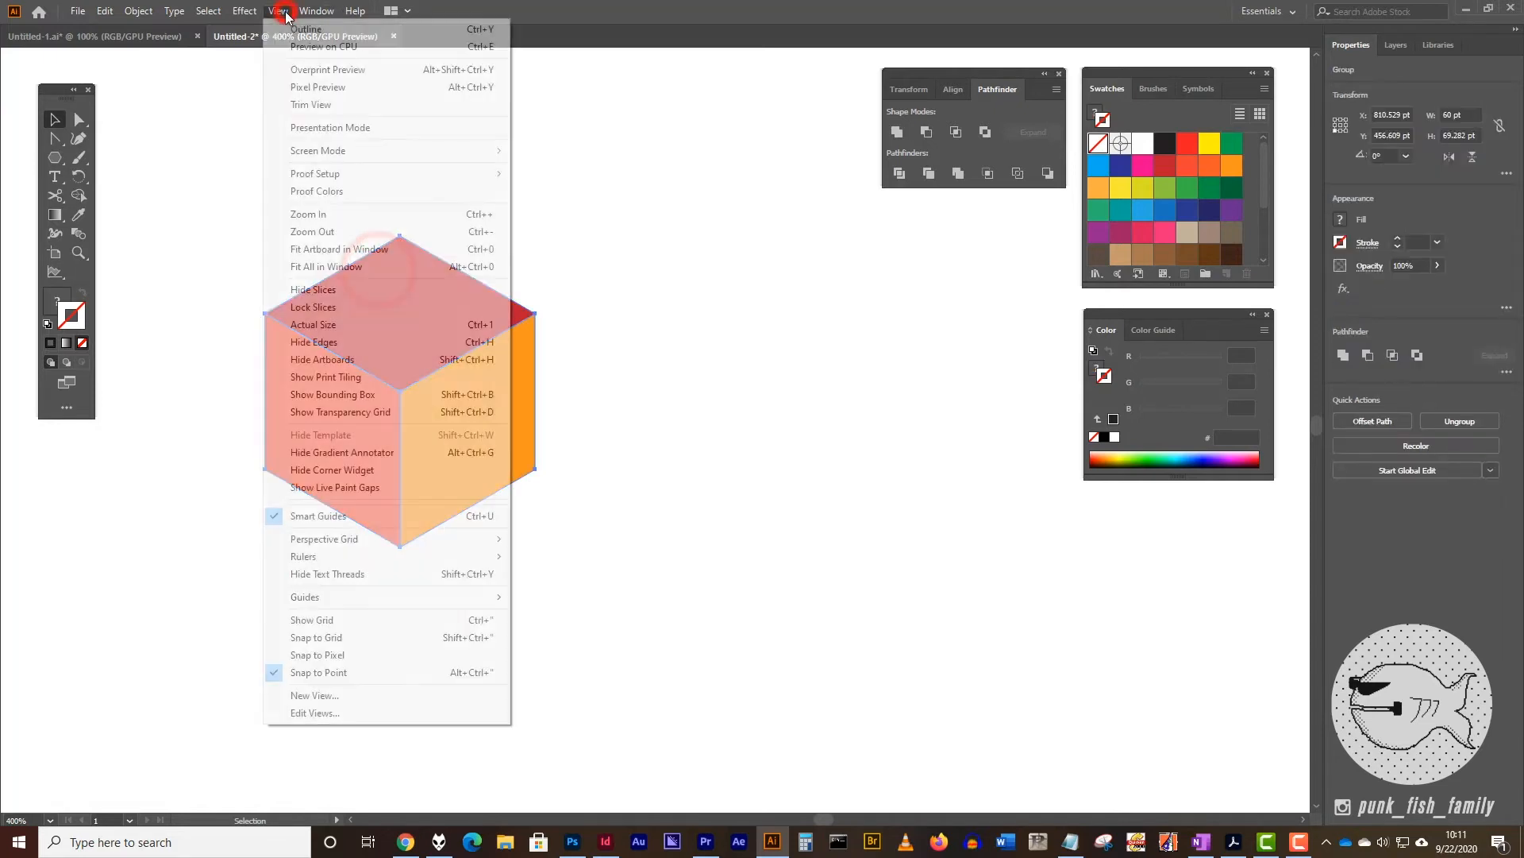
click(360, 396)
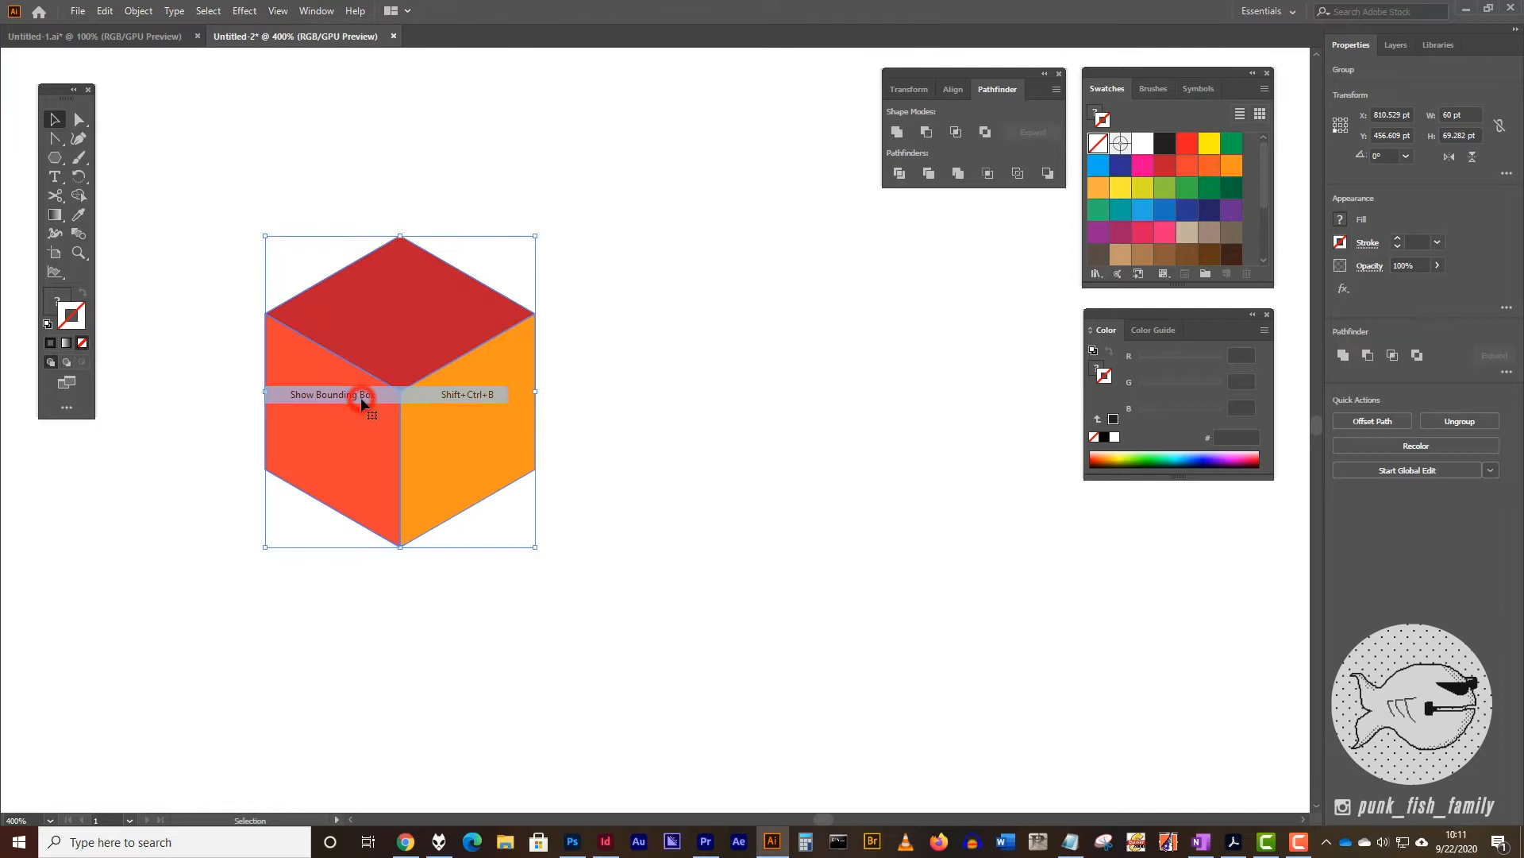
click(620, 260)
click(407, 301)
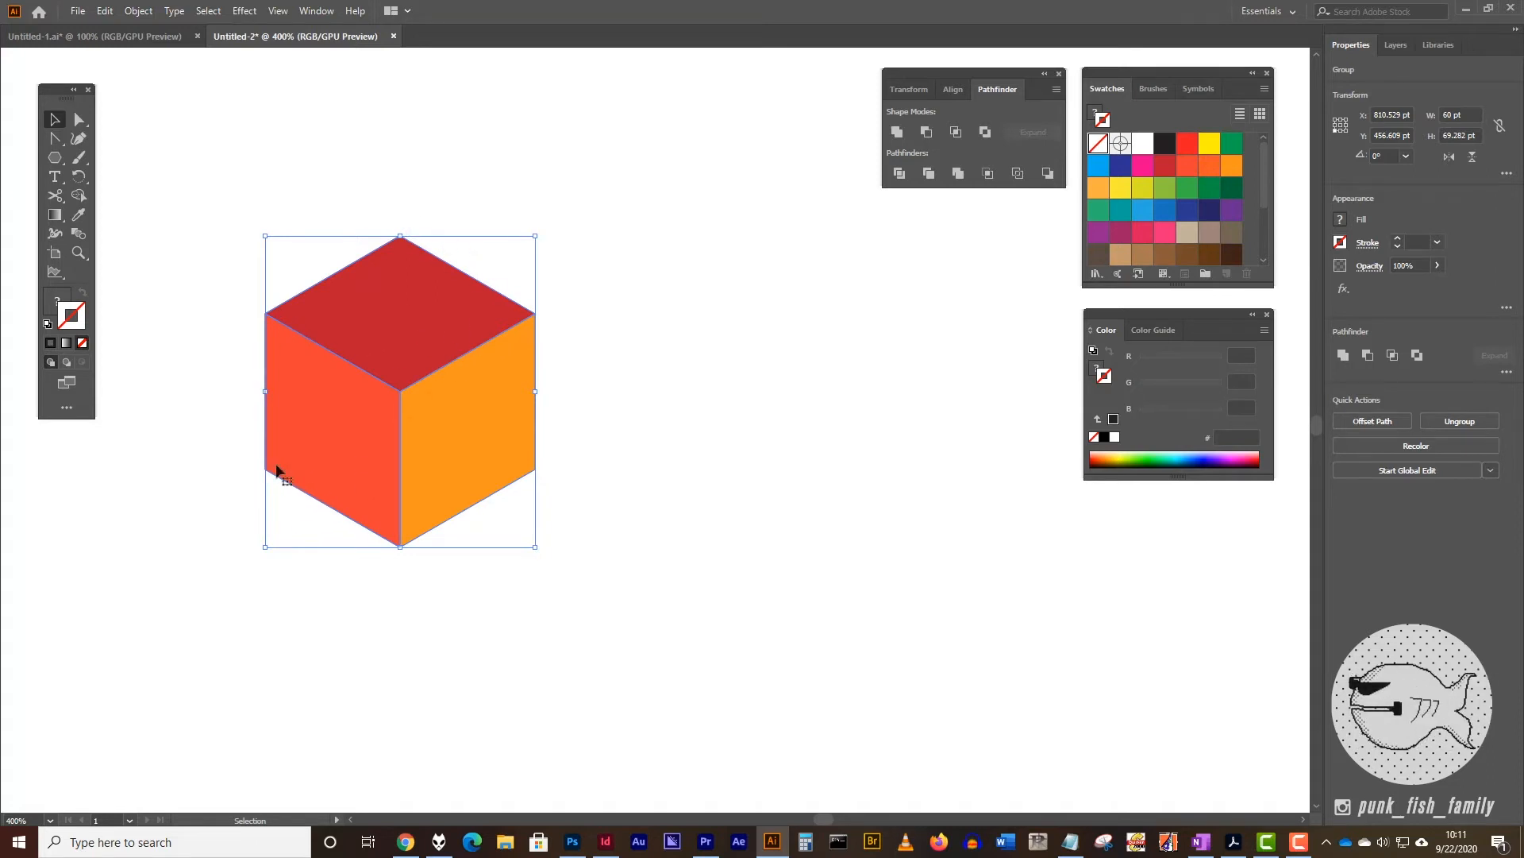
Hide the bounding box around the cube so its anchor points can be grabbed directly.
click(452, 181)
click(413, 325)
click(278, 11)
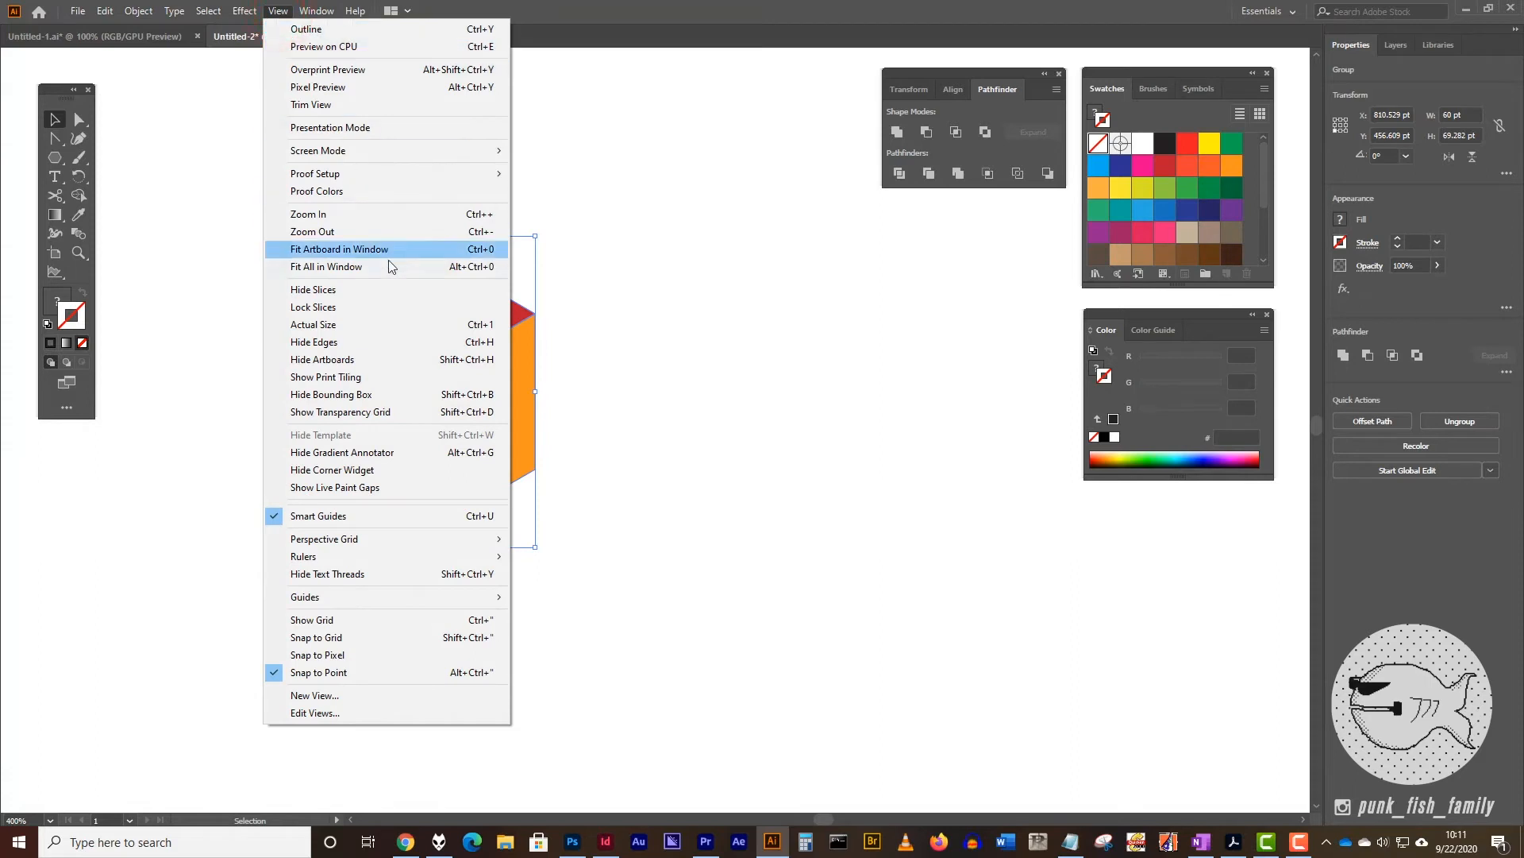
click(359, 395)
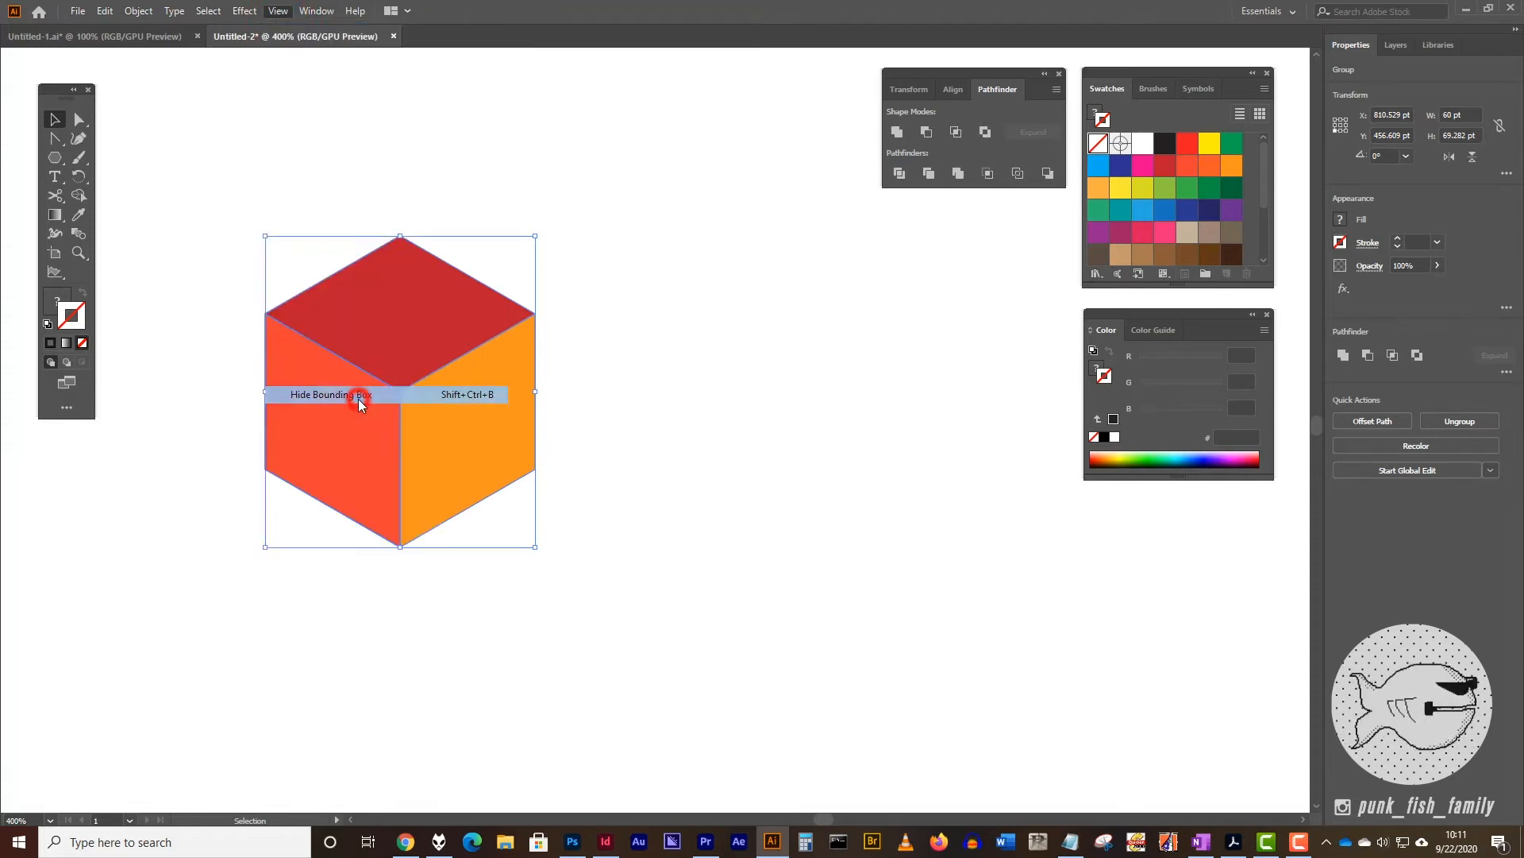
click(657, 330)
click(437, 321)
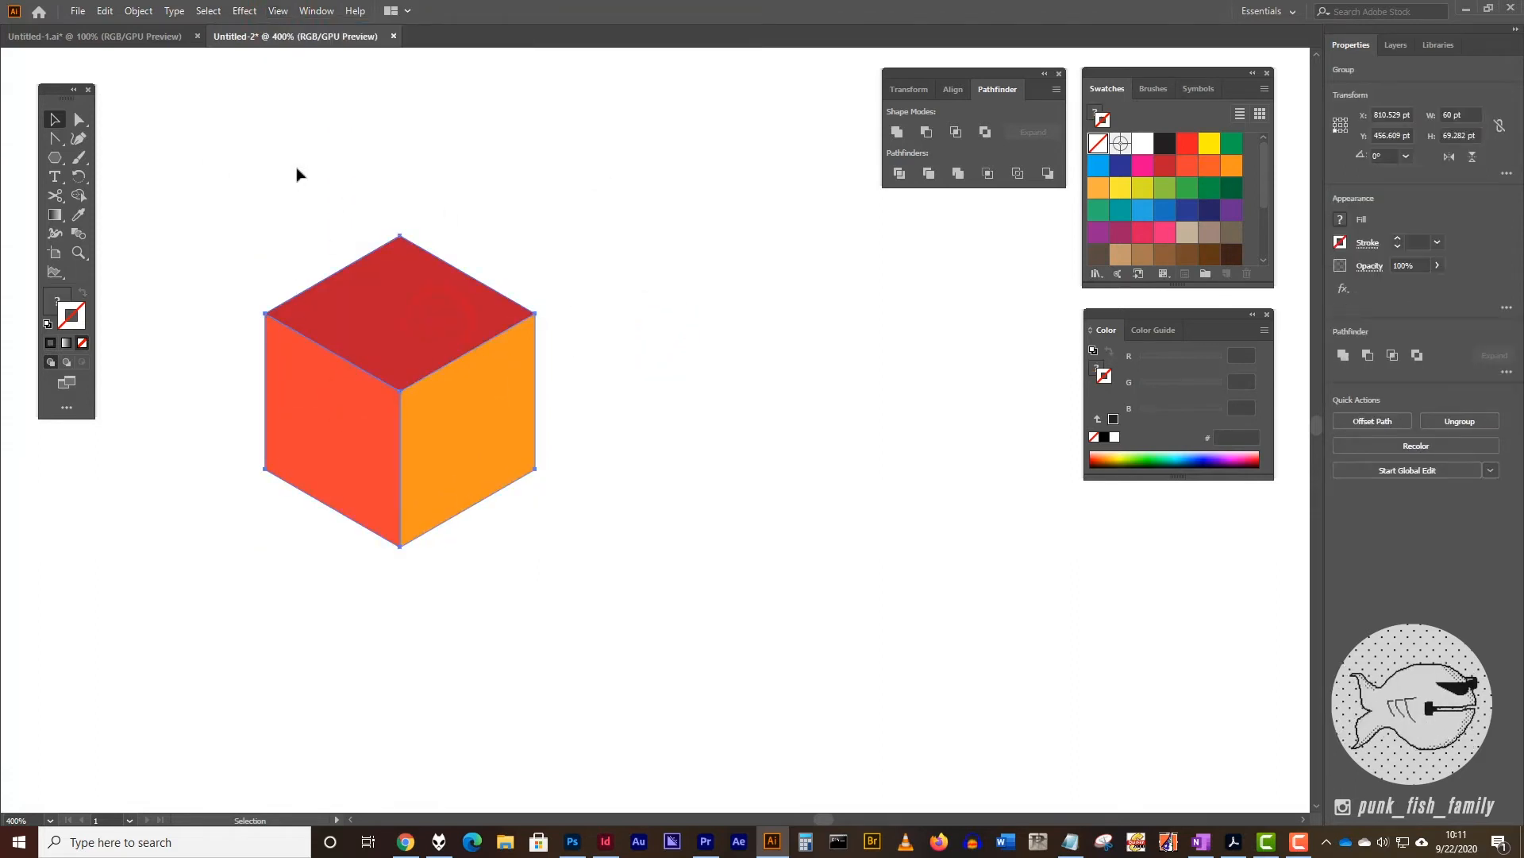
Check whether the Snap to Point option is enabled.
click(278, 11)
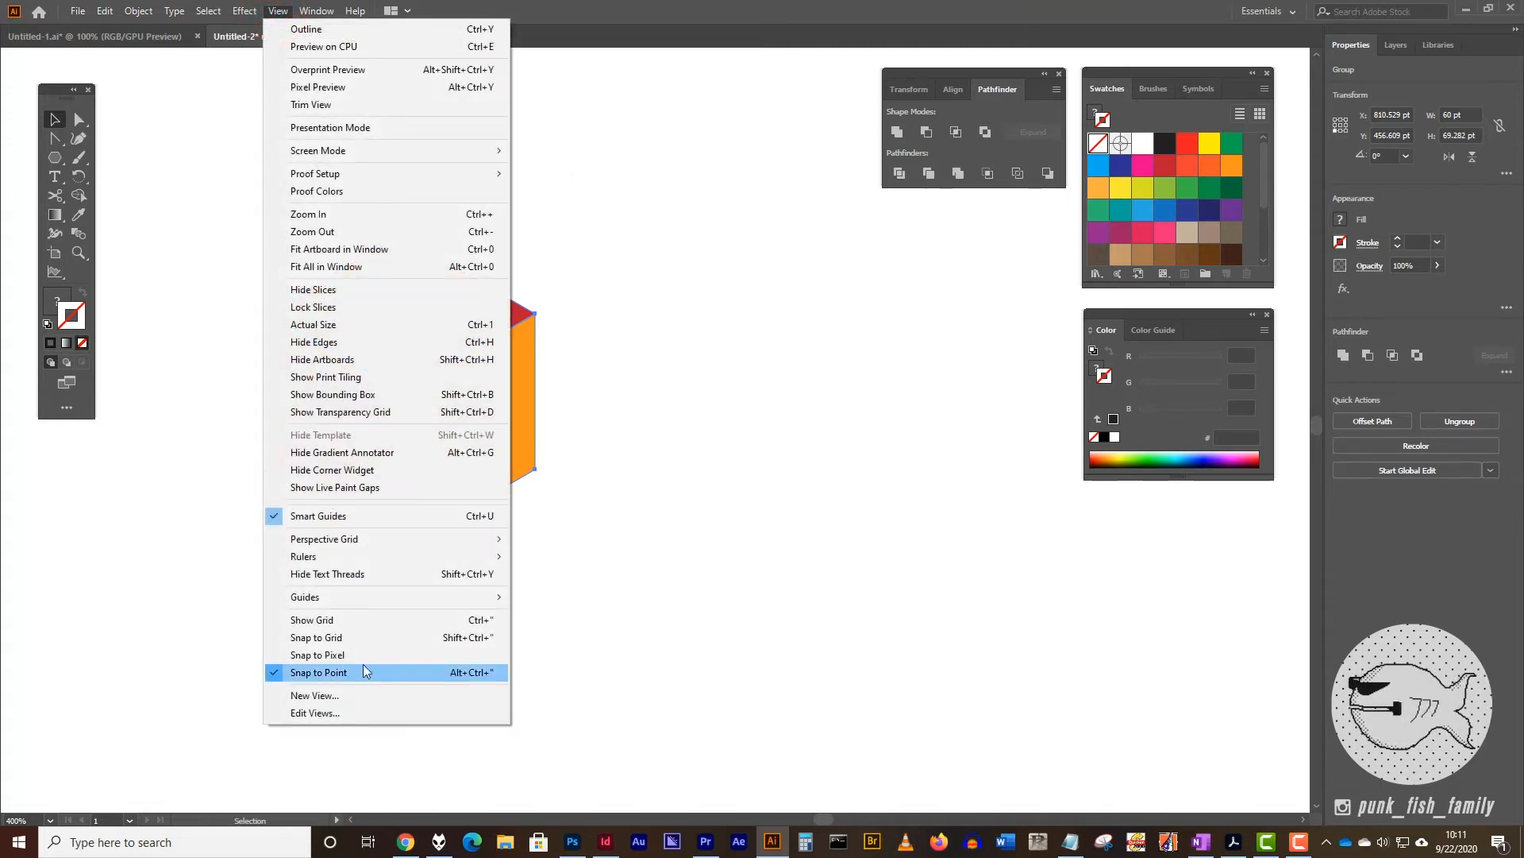
click(776, 186)
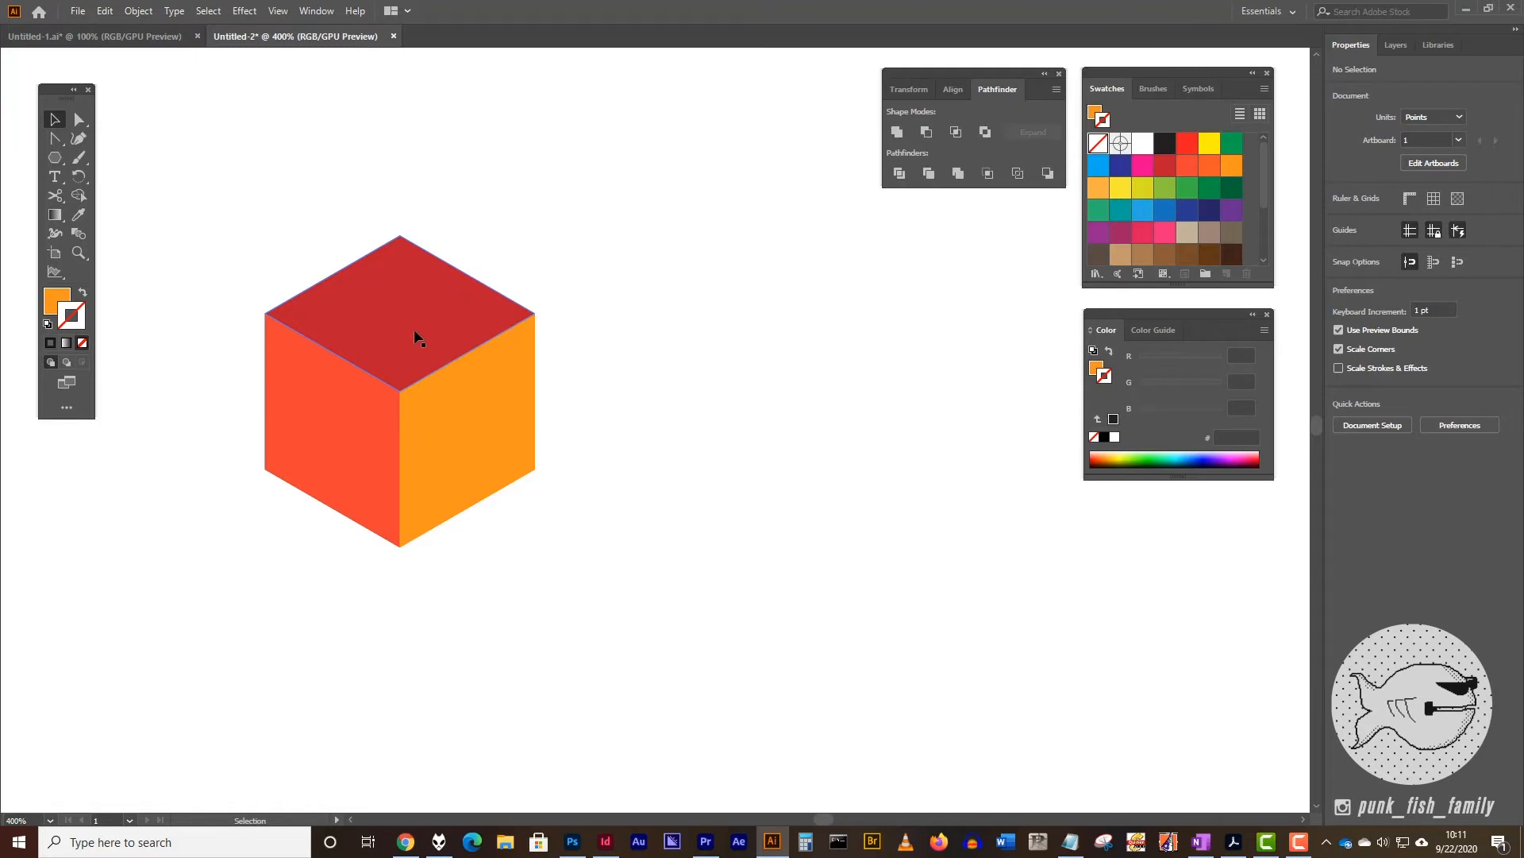
click(388, 319)
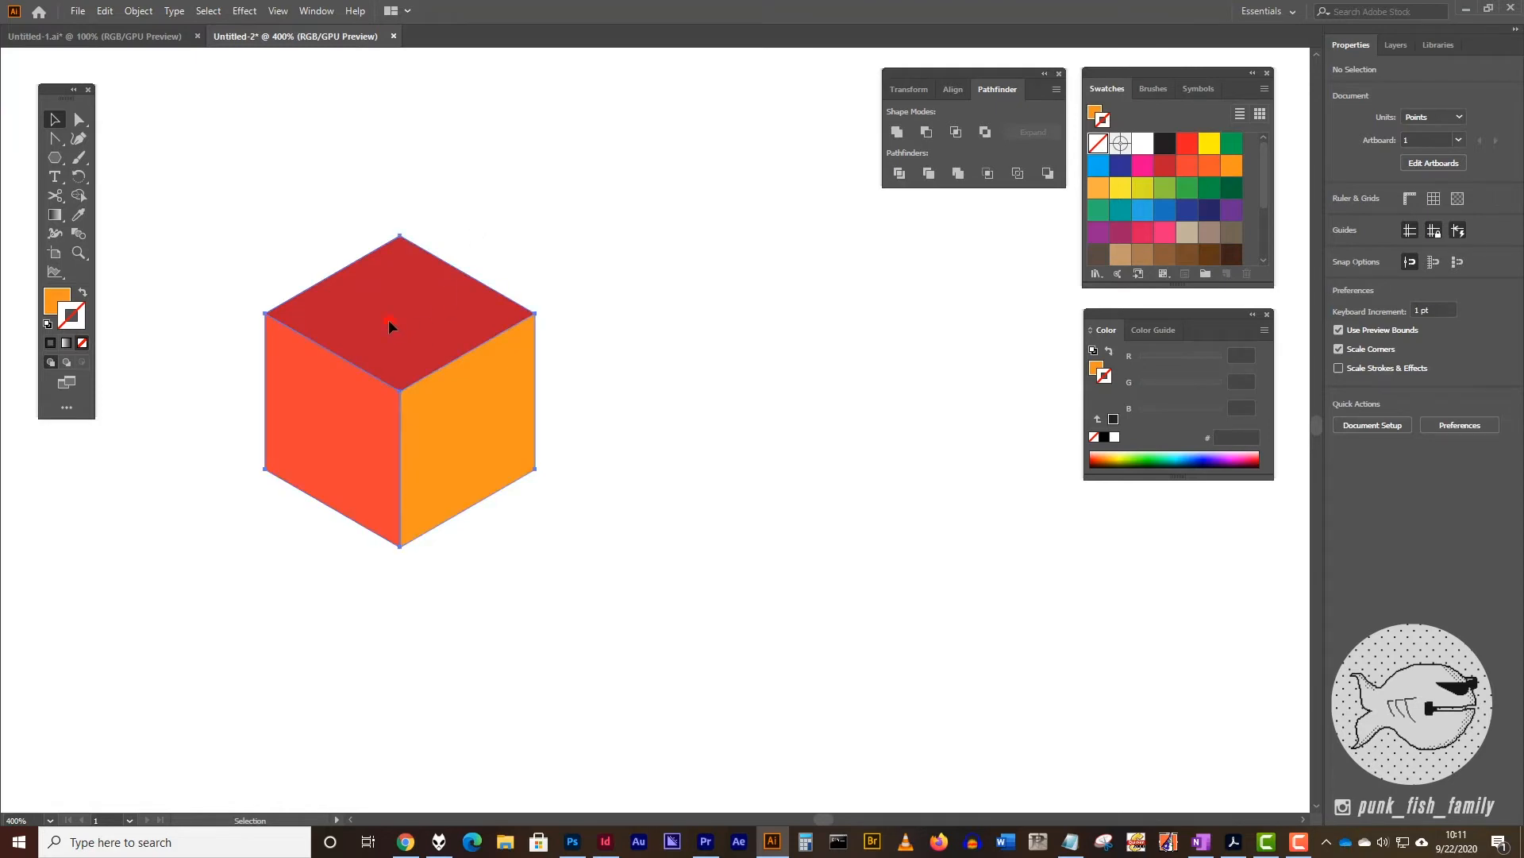
click(698, 272)
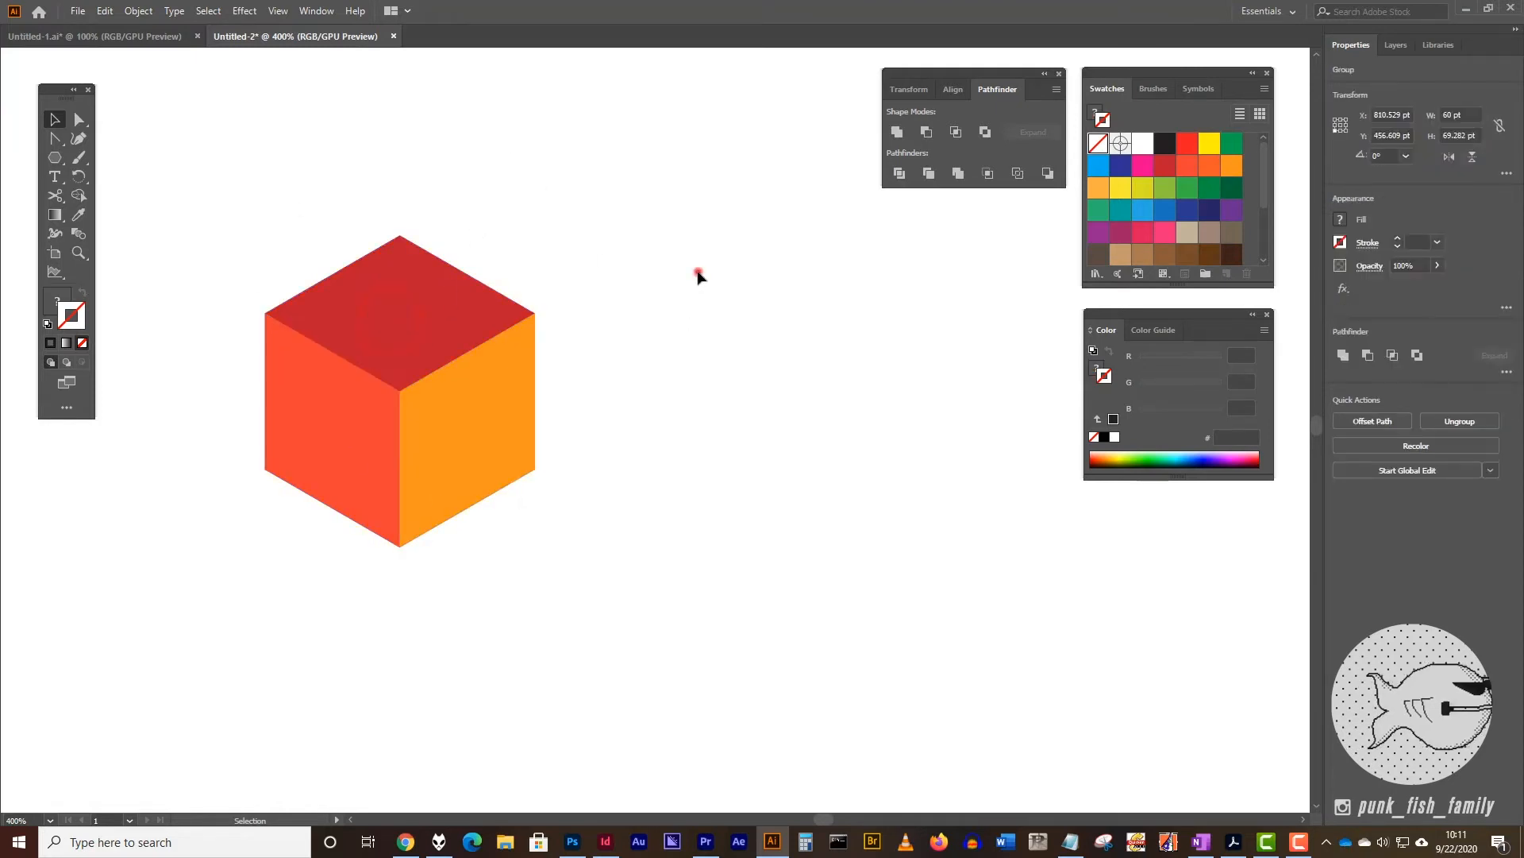
click(280, 11)
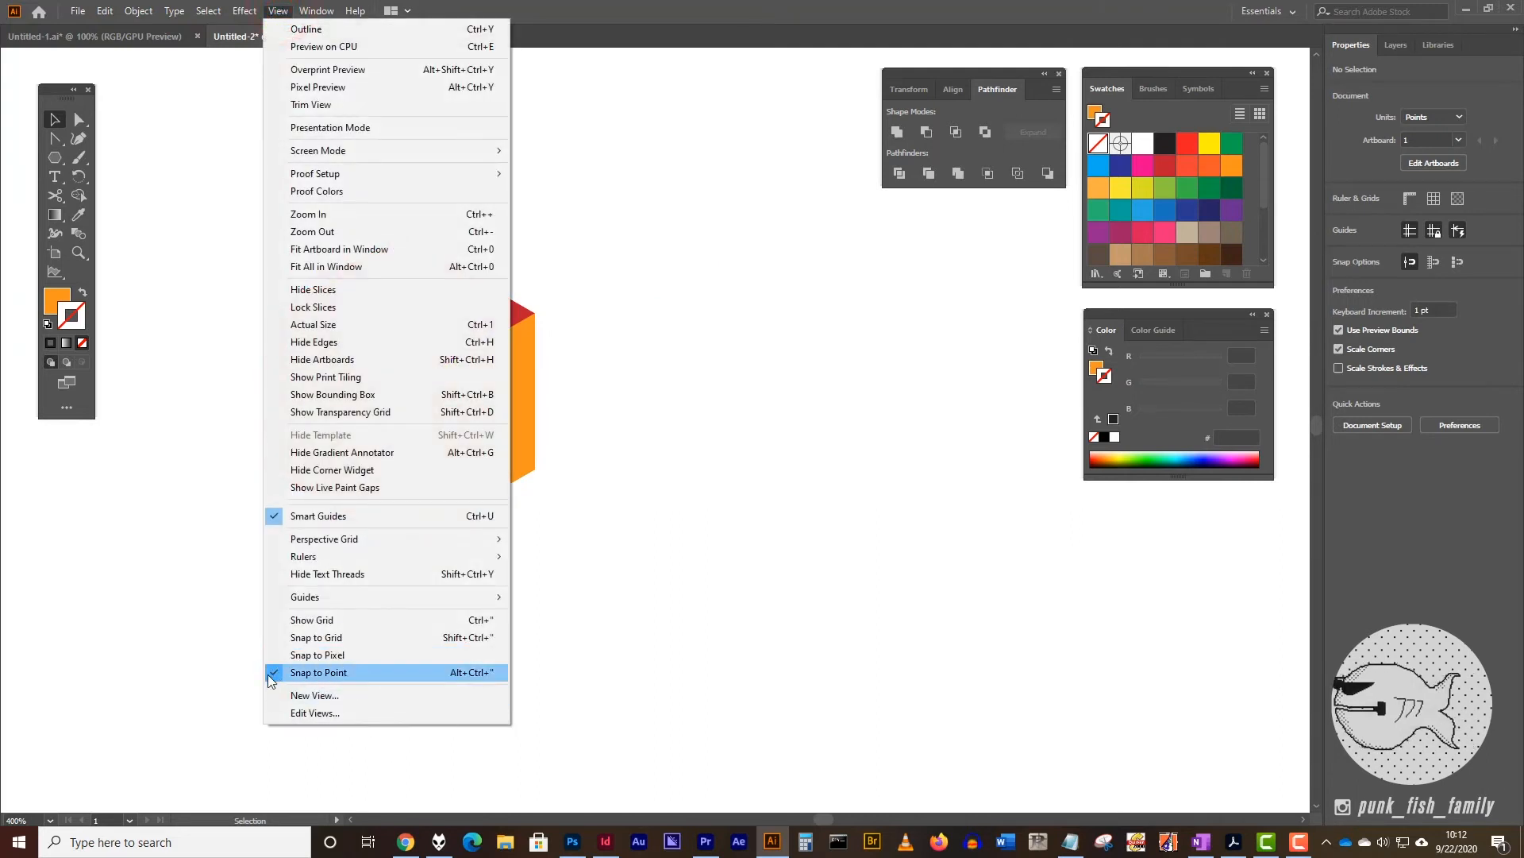
click(783, 302)
Try to duplicate the cube with the copy's lower-left anchor snapped to the original's top anchor, and undo the copy.
click(369, 315)
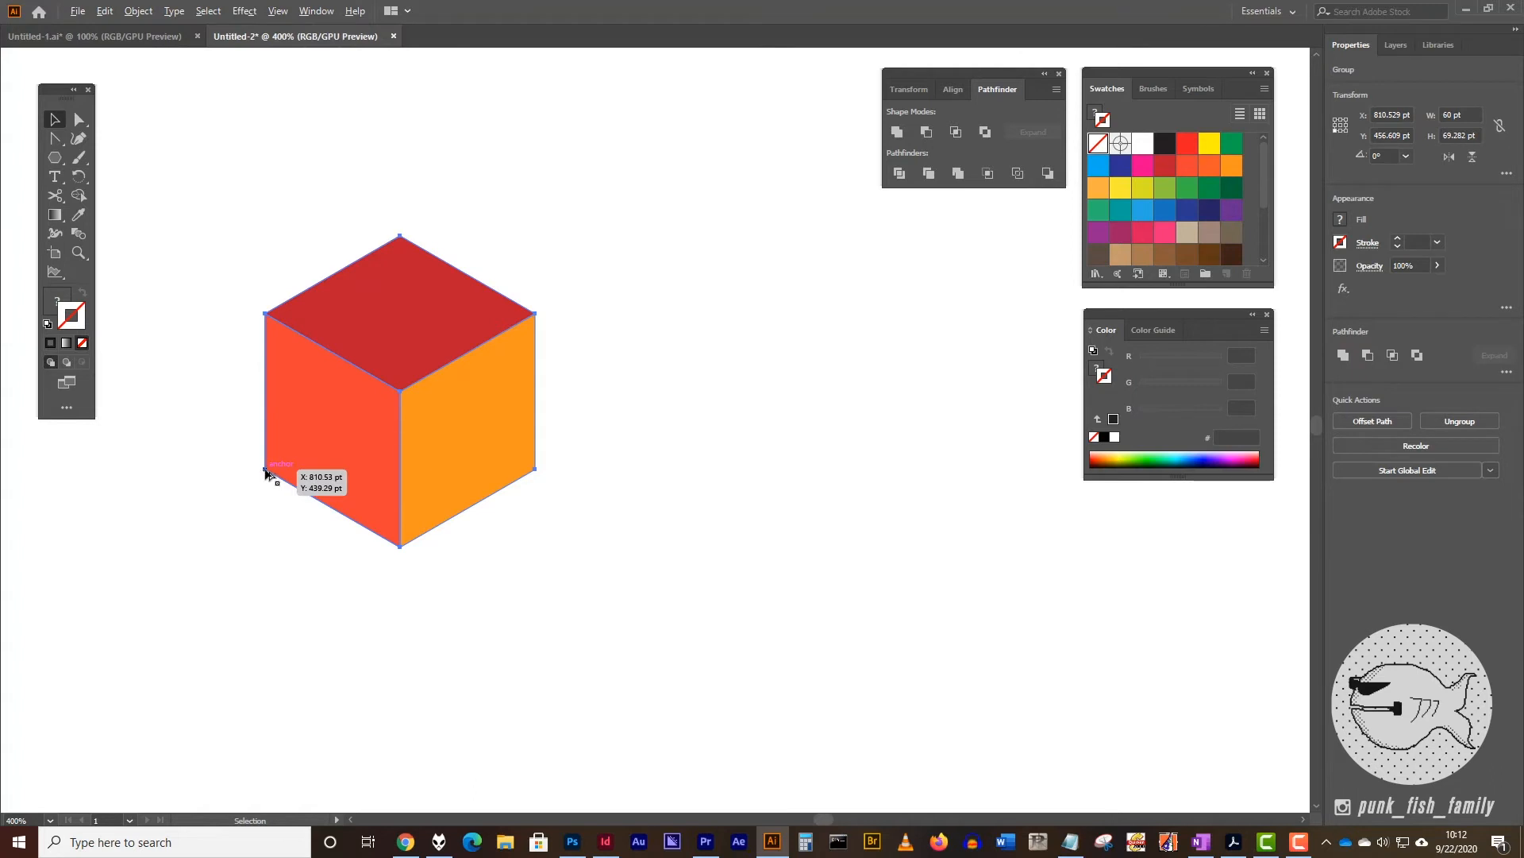
drag(266, 472, 401, 236)
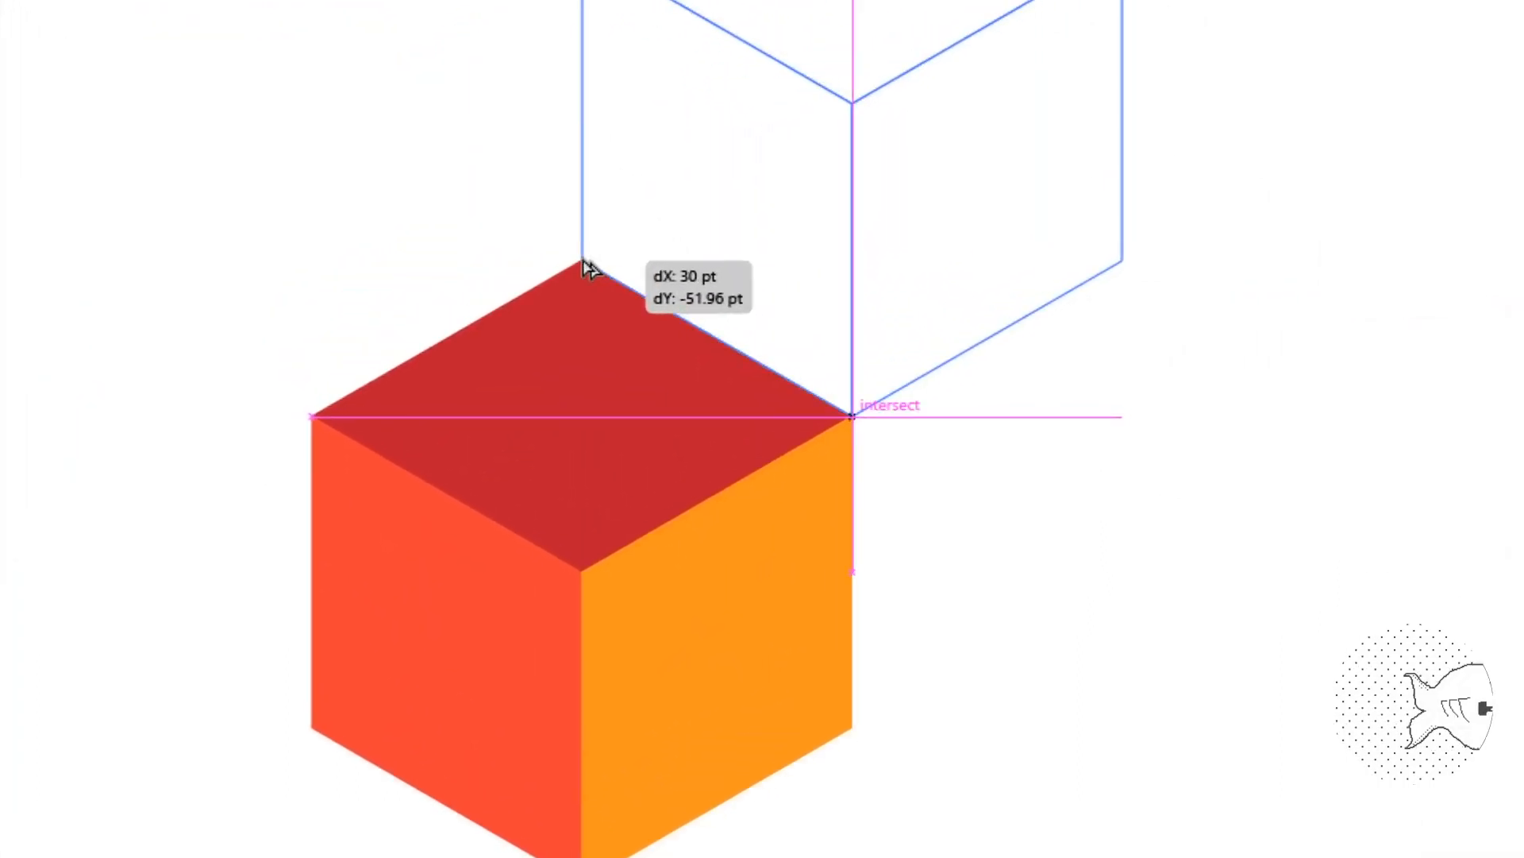
drag(585, 262, 590, 268)
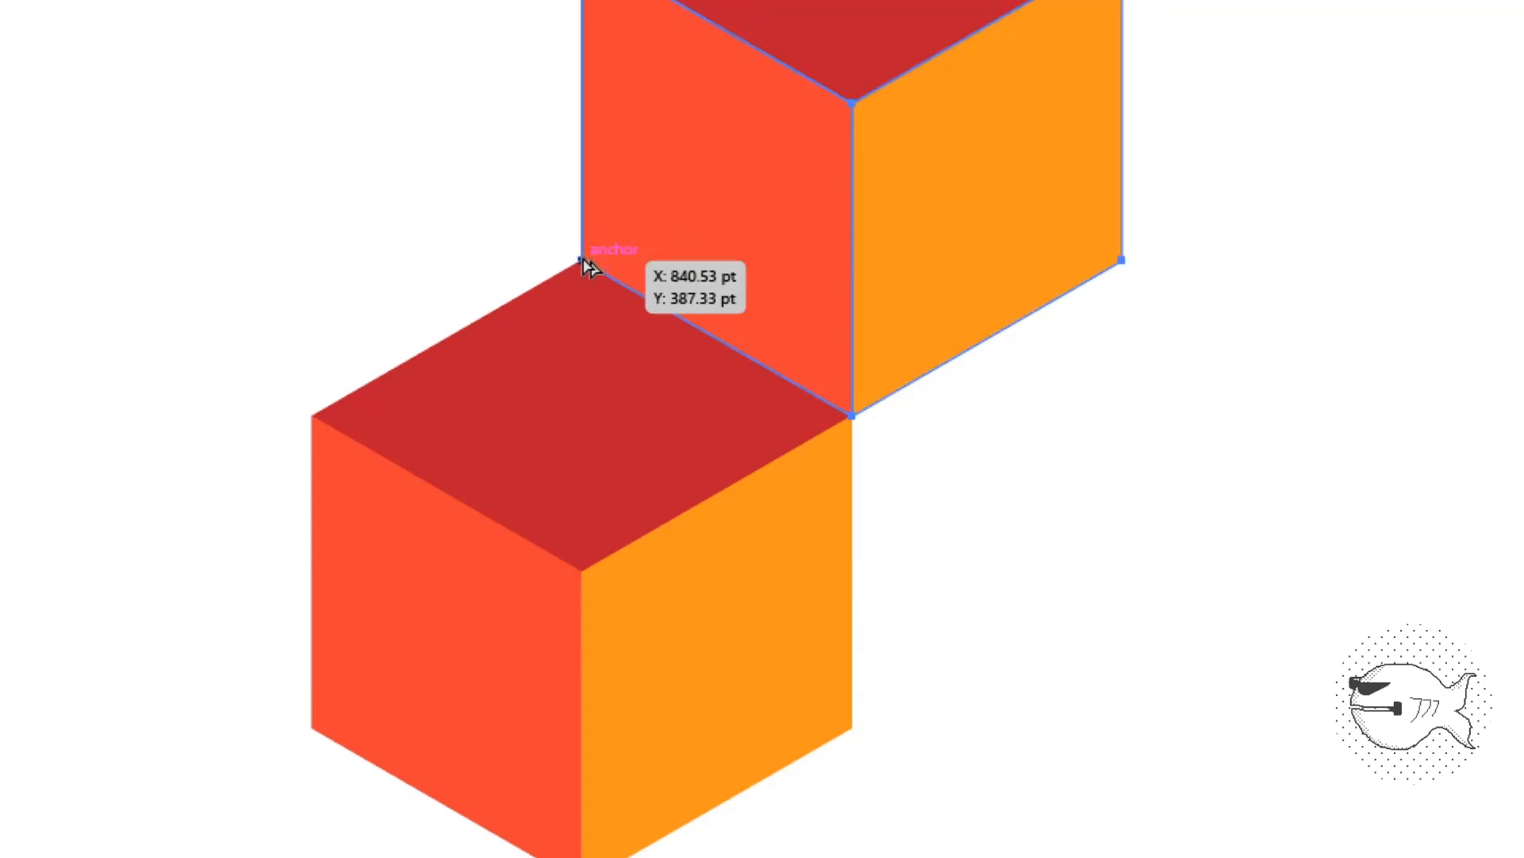
key(ctrl+z)
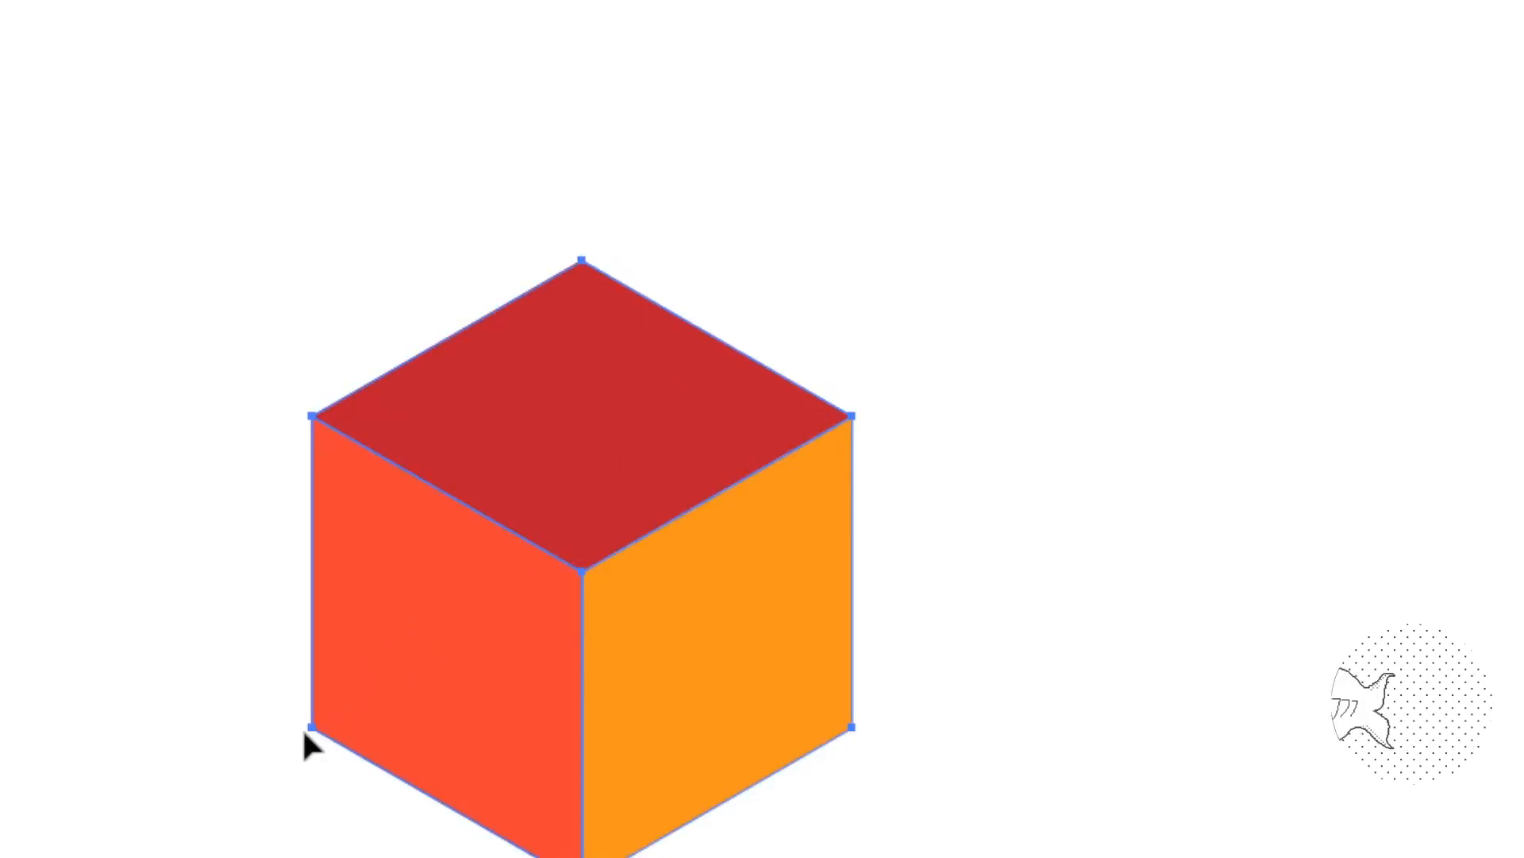
drag(312, 726, 312, 731)
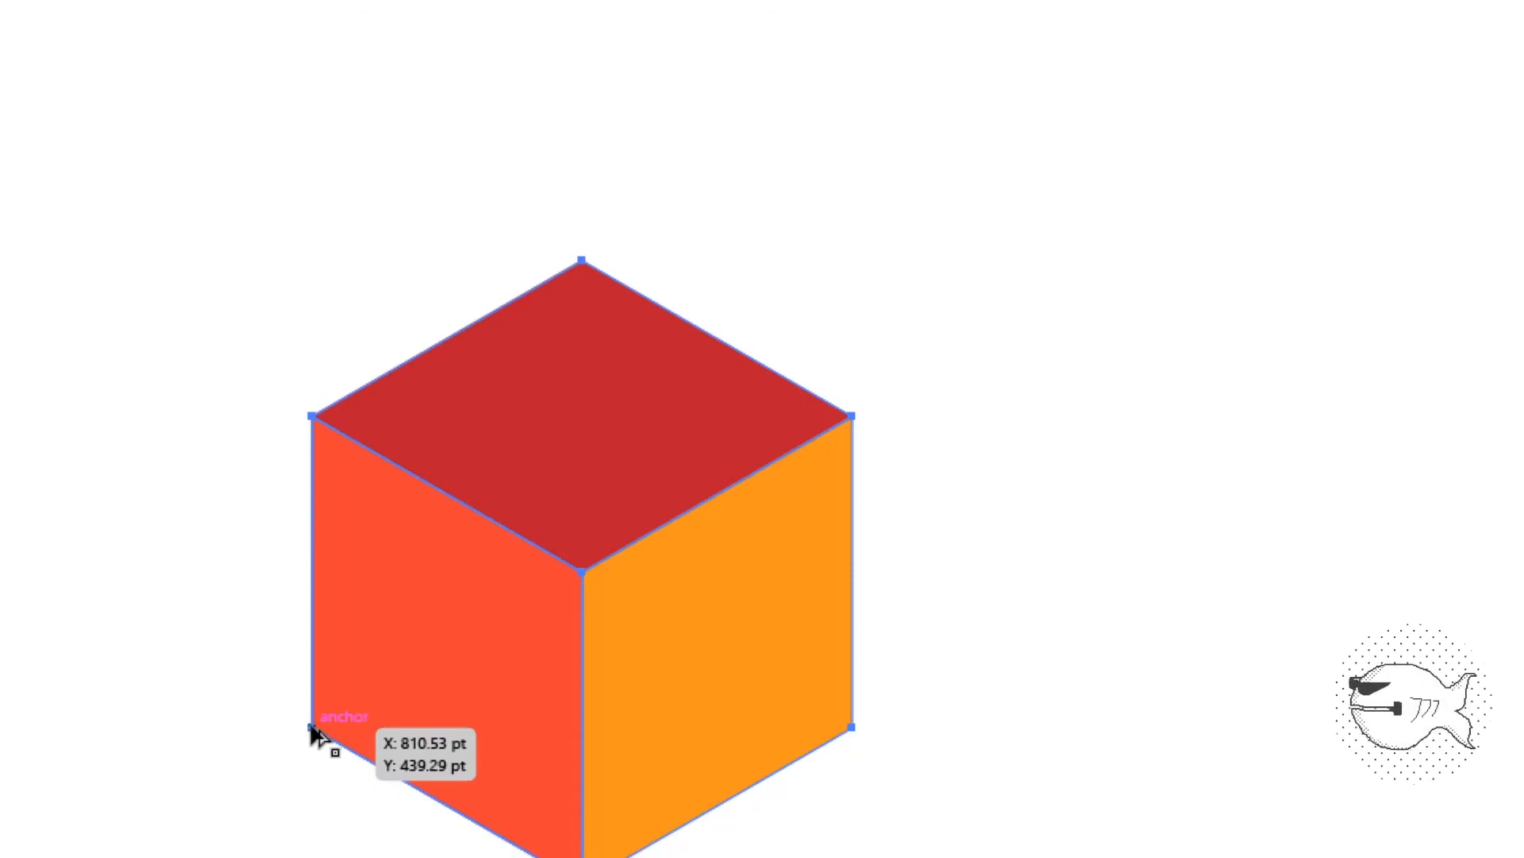
Duplicate the cube three times, joining the copies at anchor points above right, beside and centred below the first to form a diamond-shaped cluster.
drag(312, 730, 586, 263)
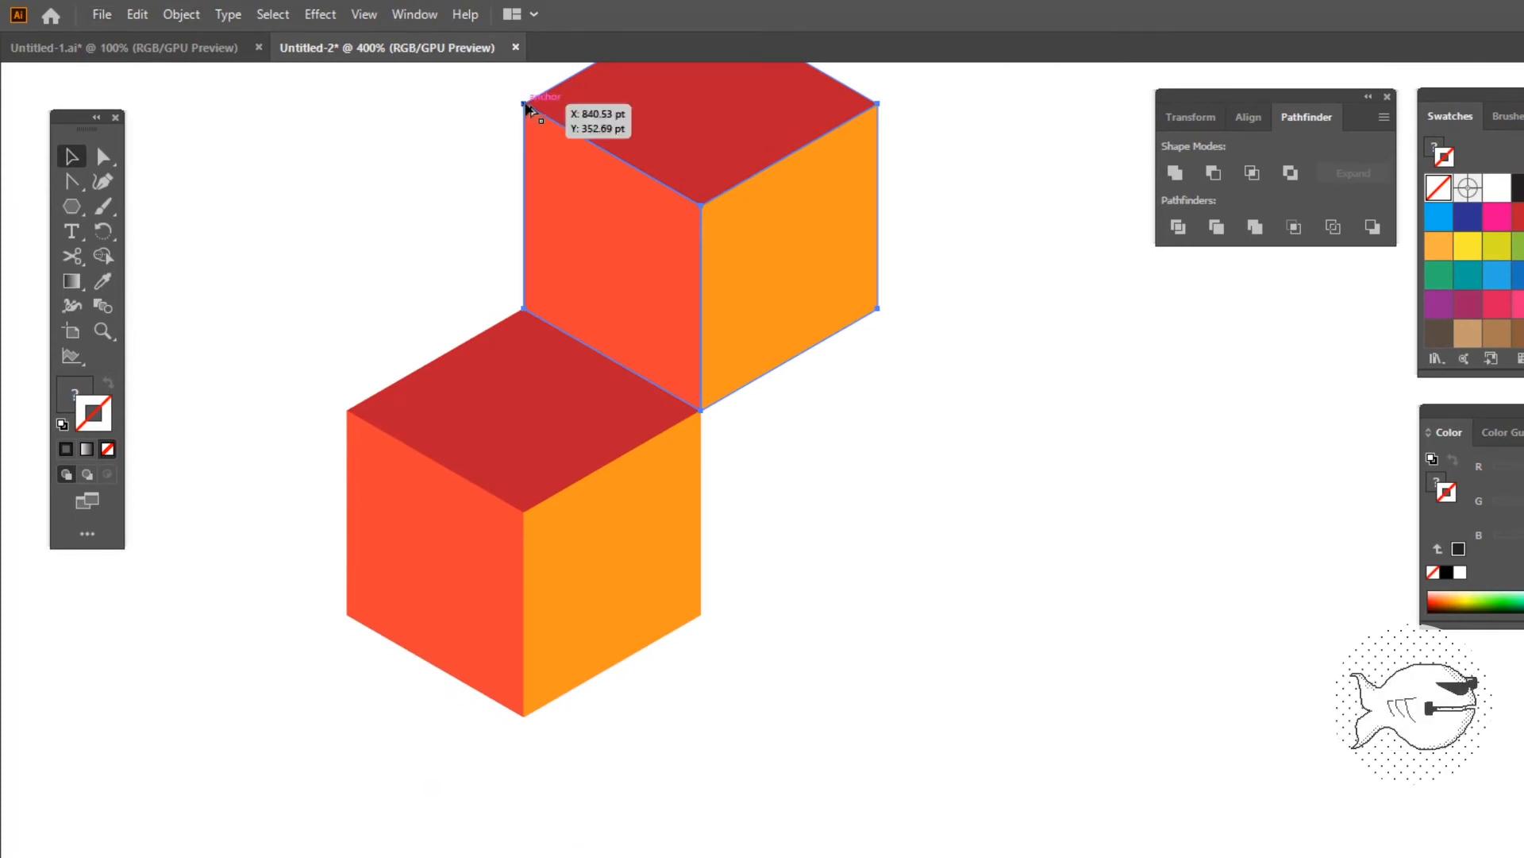
drag(523, 104, 705, 413)
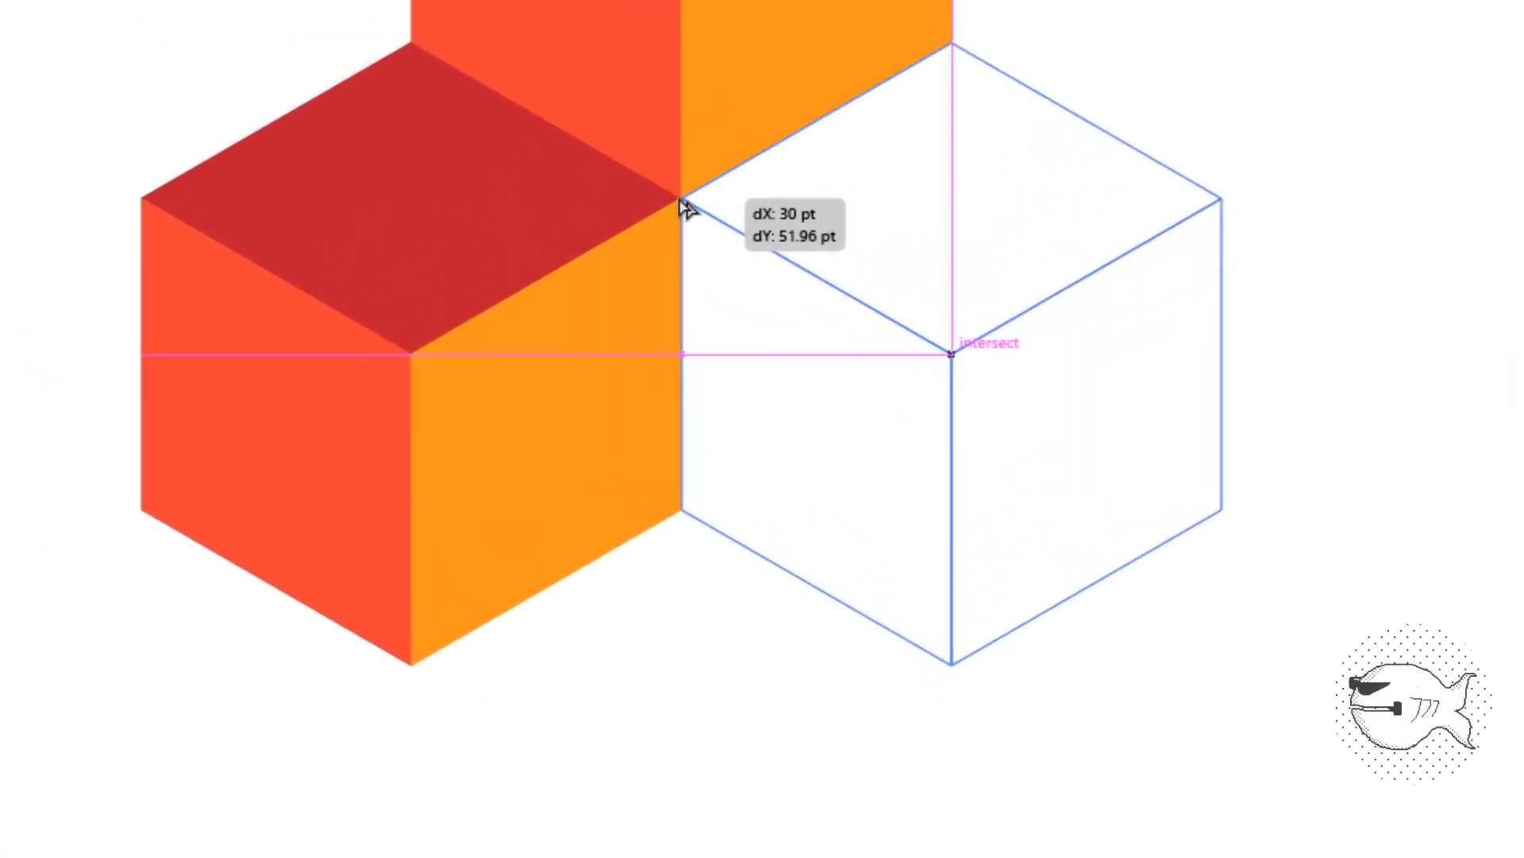
drag(682, 201, 683, 205)
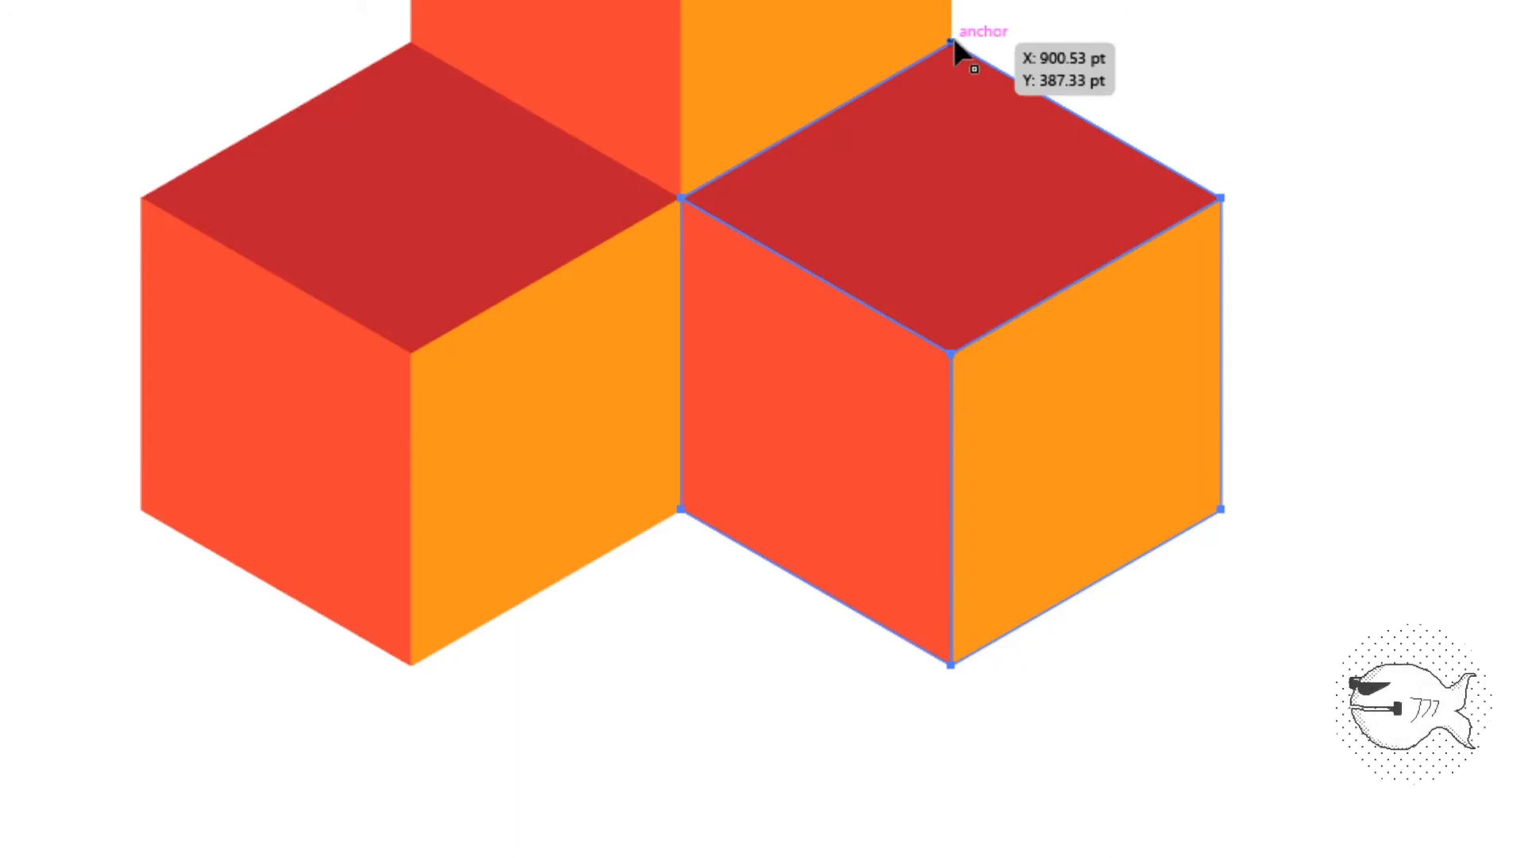
mouse_move(953, 42)
mouse_down()
mouse_move(967, 283)
mouse_move(705, 555)
mouse_move(687, 509)
mouse_up()
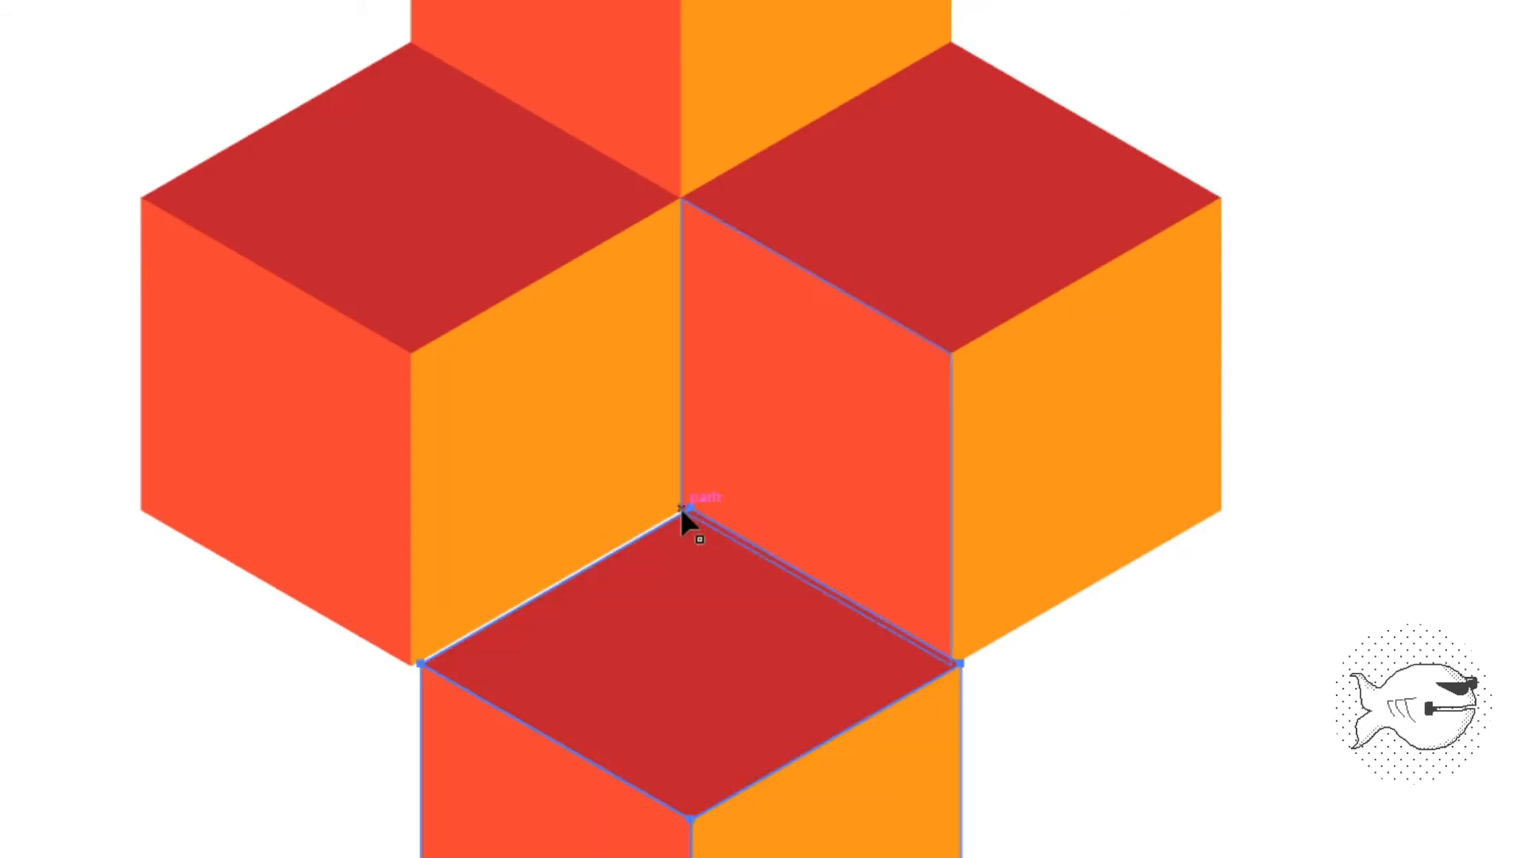
click(1265, 667)
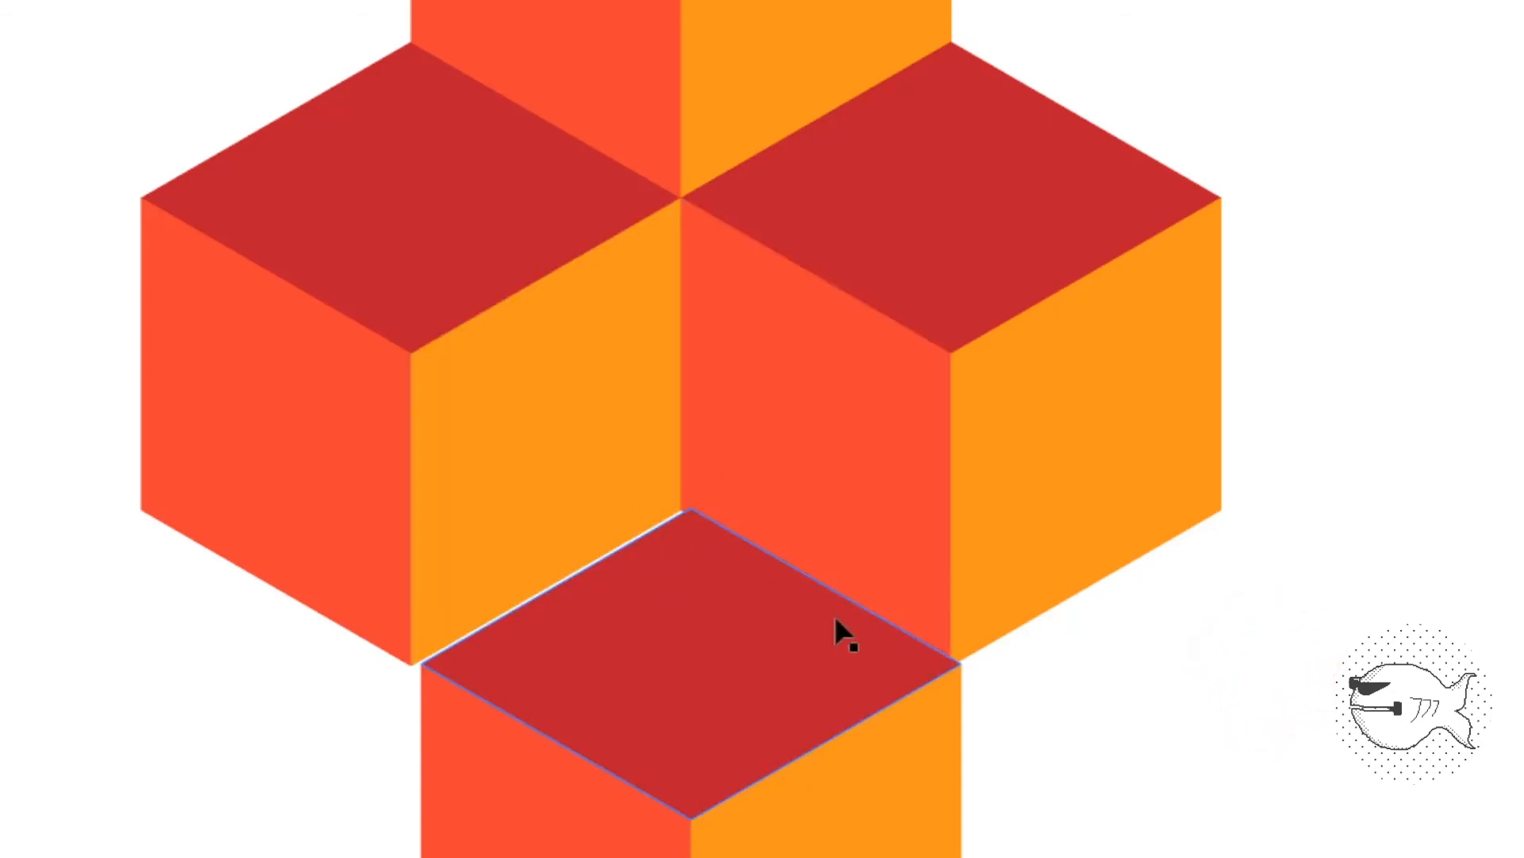
Snap the bottom cube's top anchor exactly onto the corner where the two middle cubes meet, closing the white gap.
key(ctrl+plus)
key(ctrl+plus)
key(ctrl+plus)
key(space)
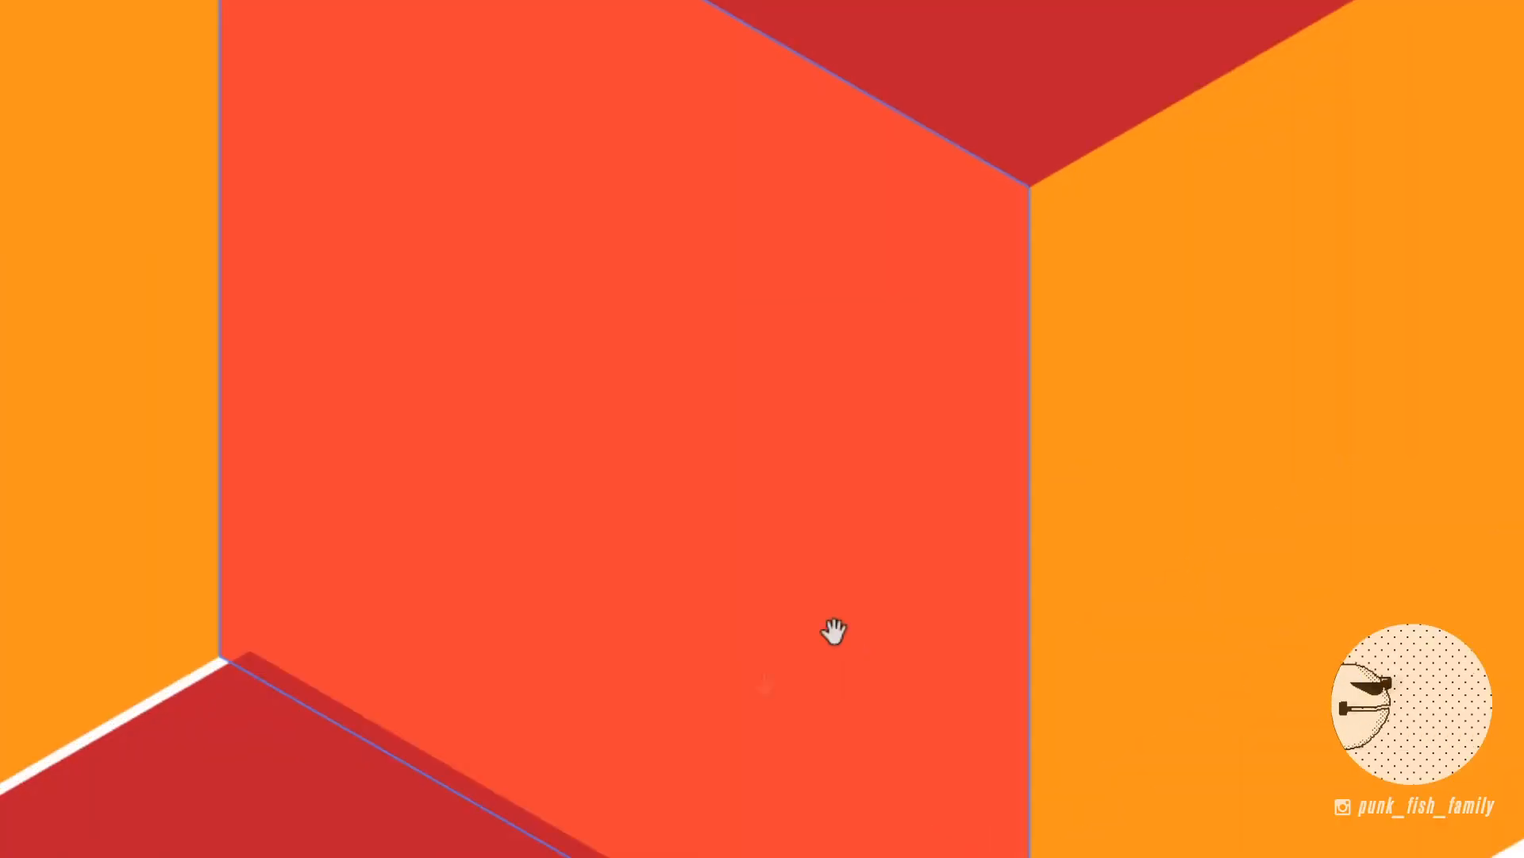
drag(724, 731, 1457, 395)
key(ctrl+plus)
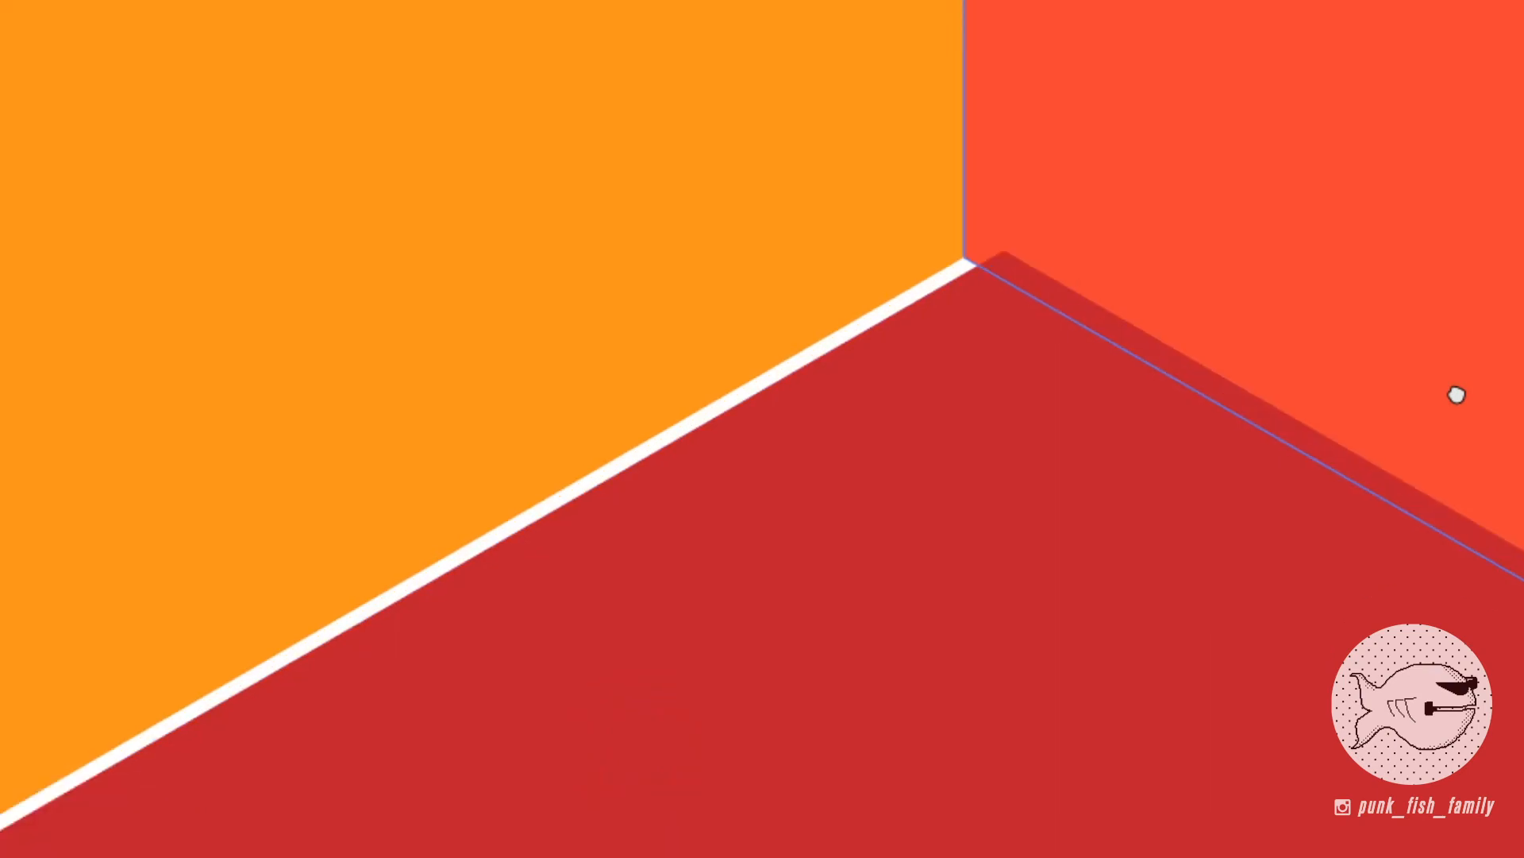
click(994, 362)
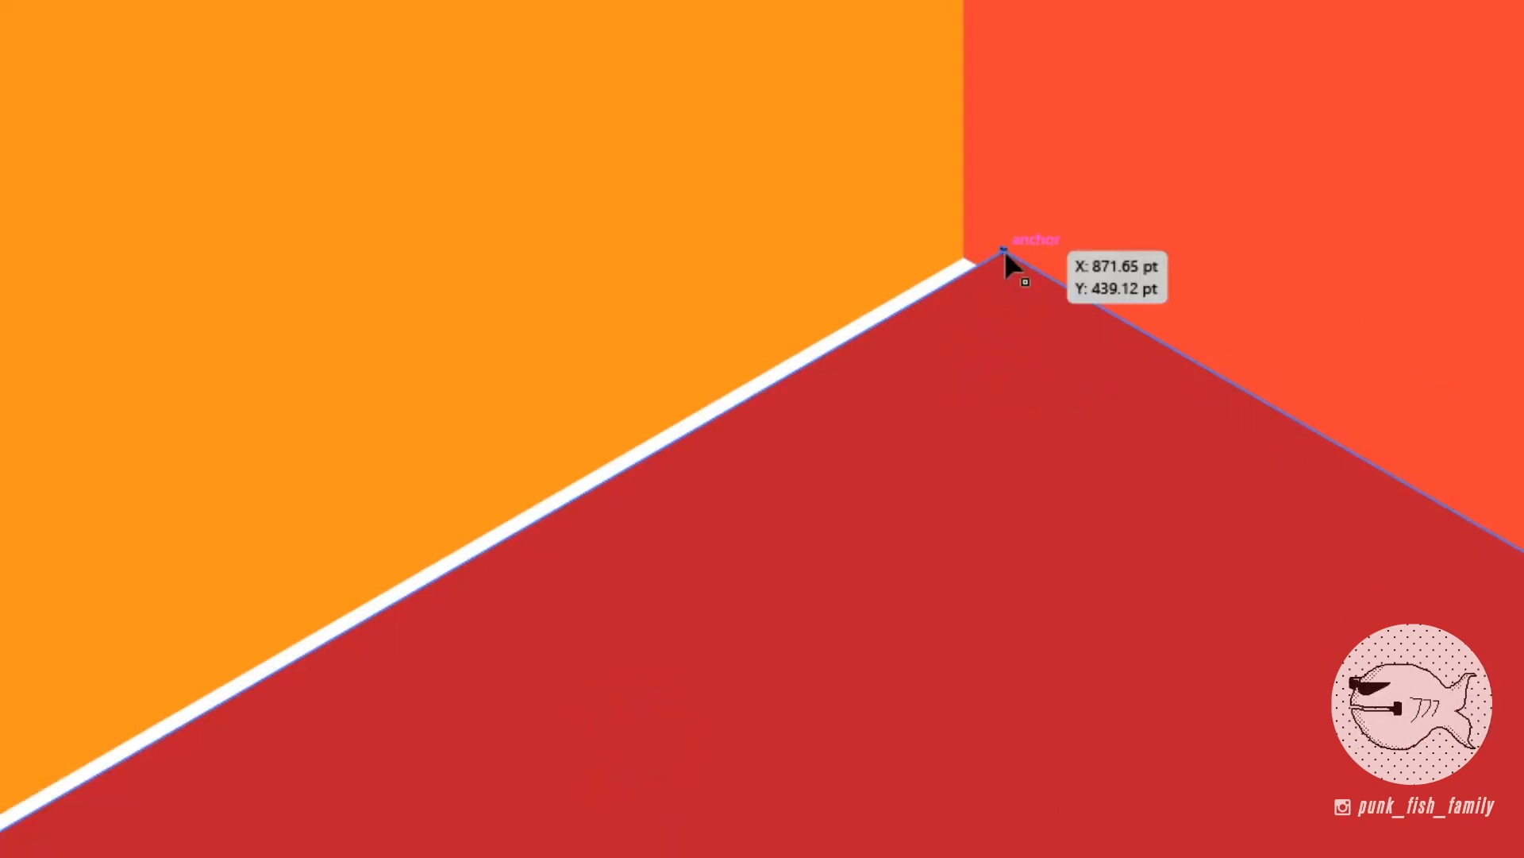
drag(1004, 250, 966, 260)
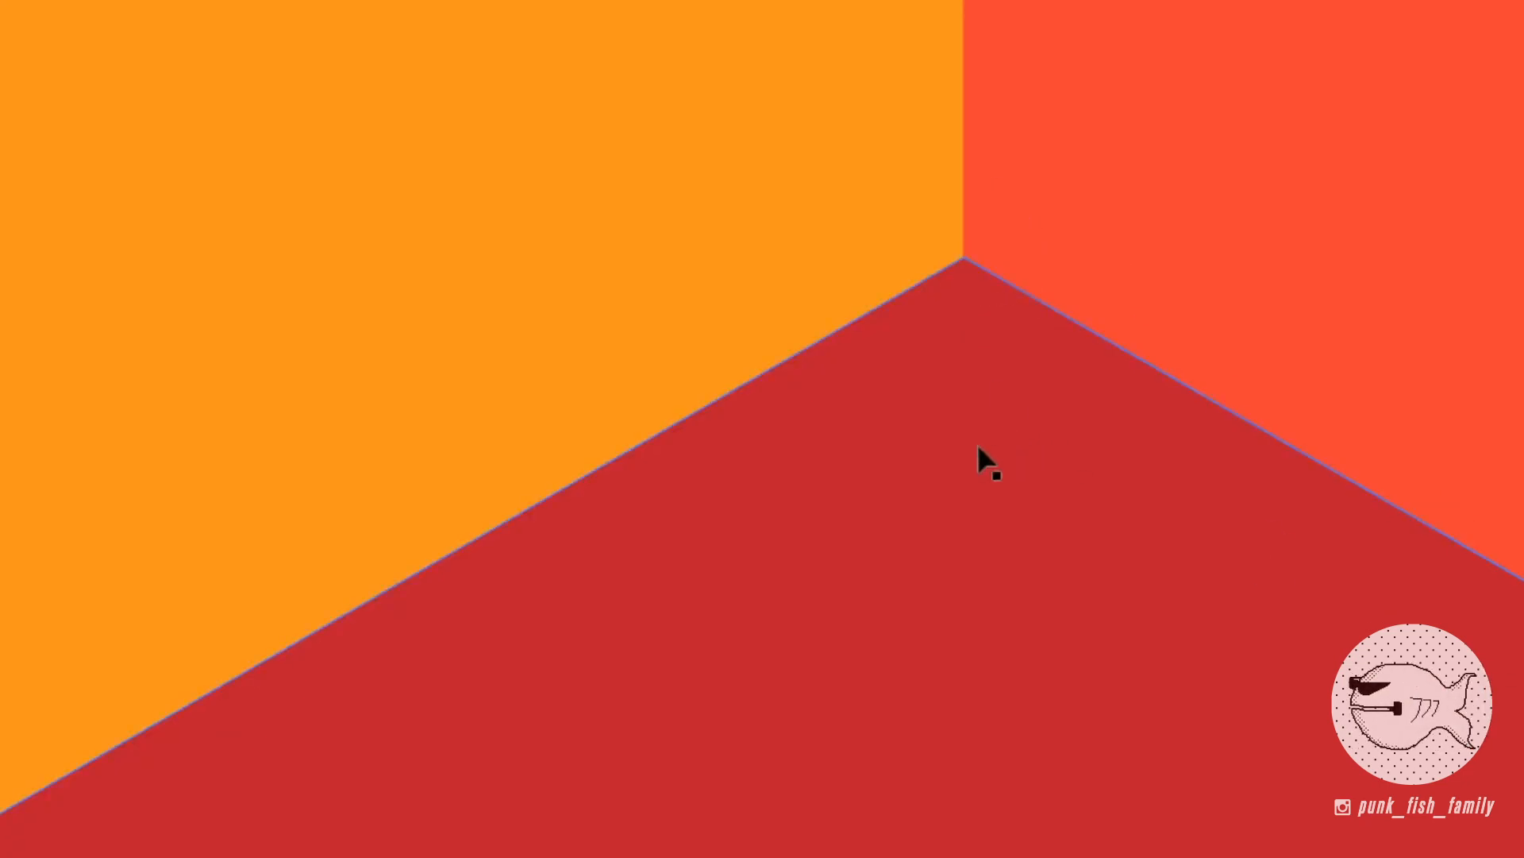
key(ctrl+minus)
key(ctrl+minus)
key(ctrl+minus)
key(ctrl+minus)
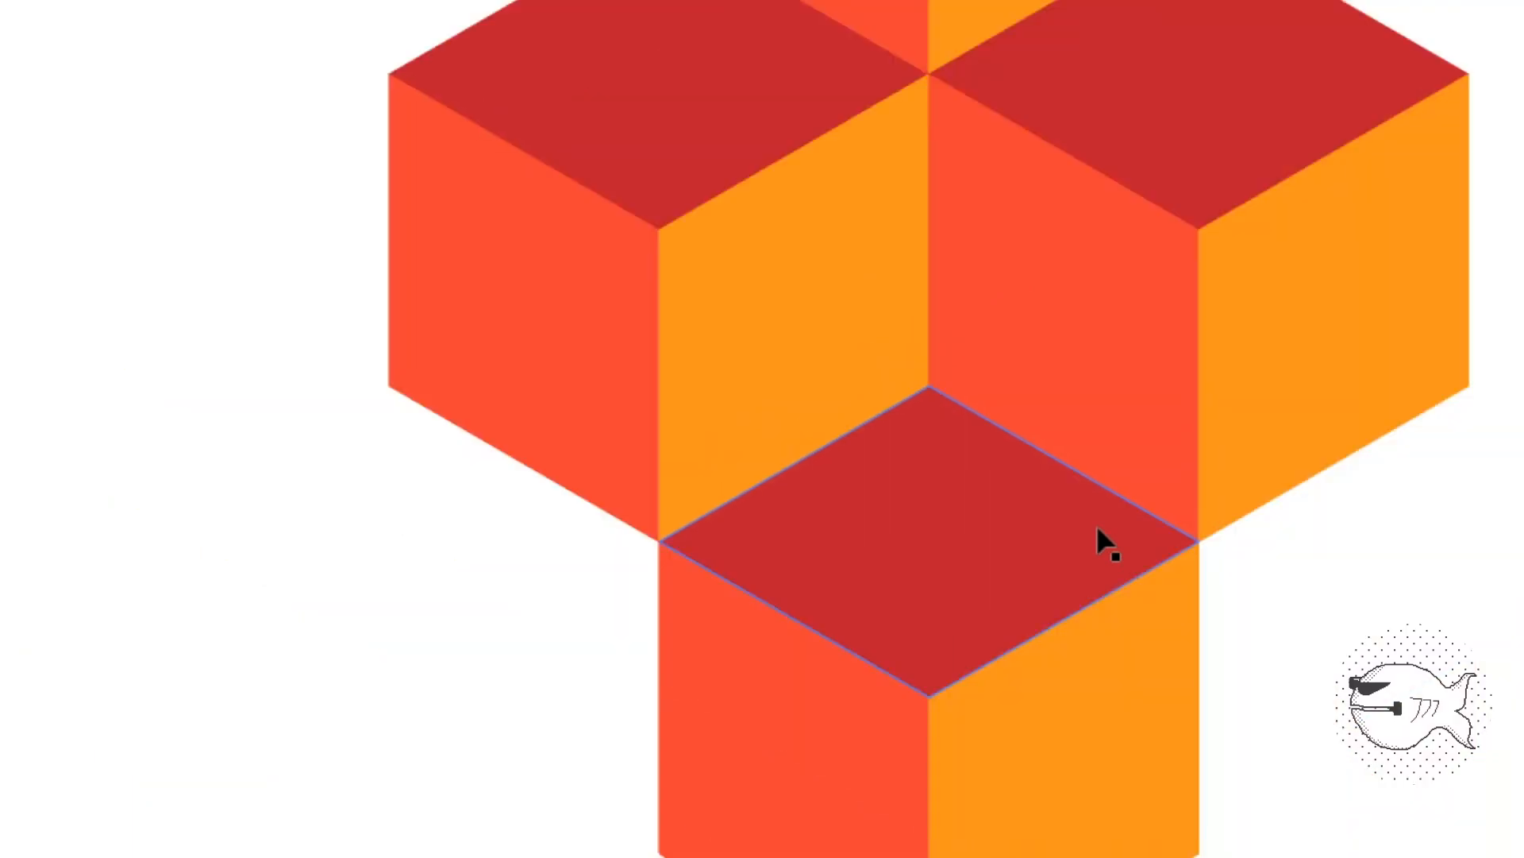
Examine the four side corners of the top and bottom cubes that bound the pattern's repeating tile.
scroll(1271, 538, up, 3)
scroll(1270, 537, right, 1)
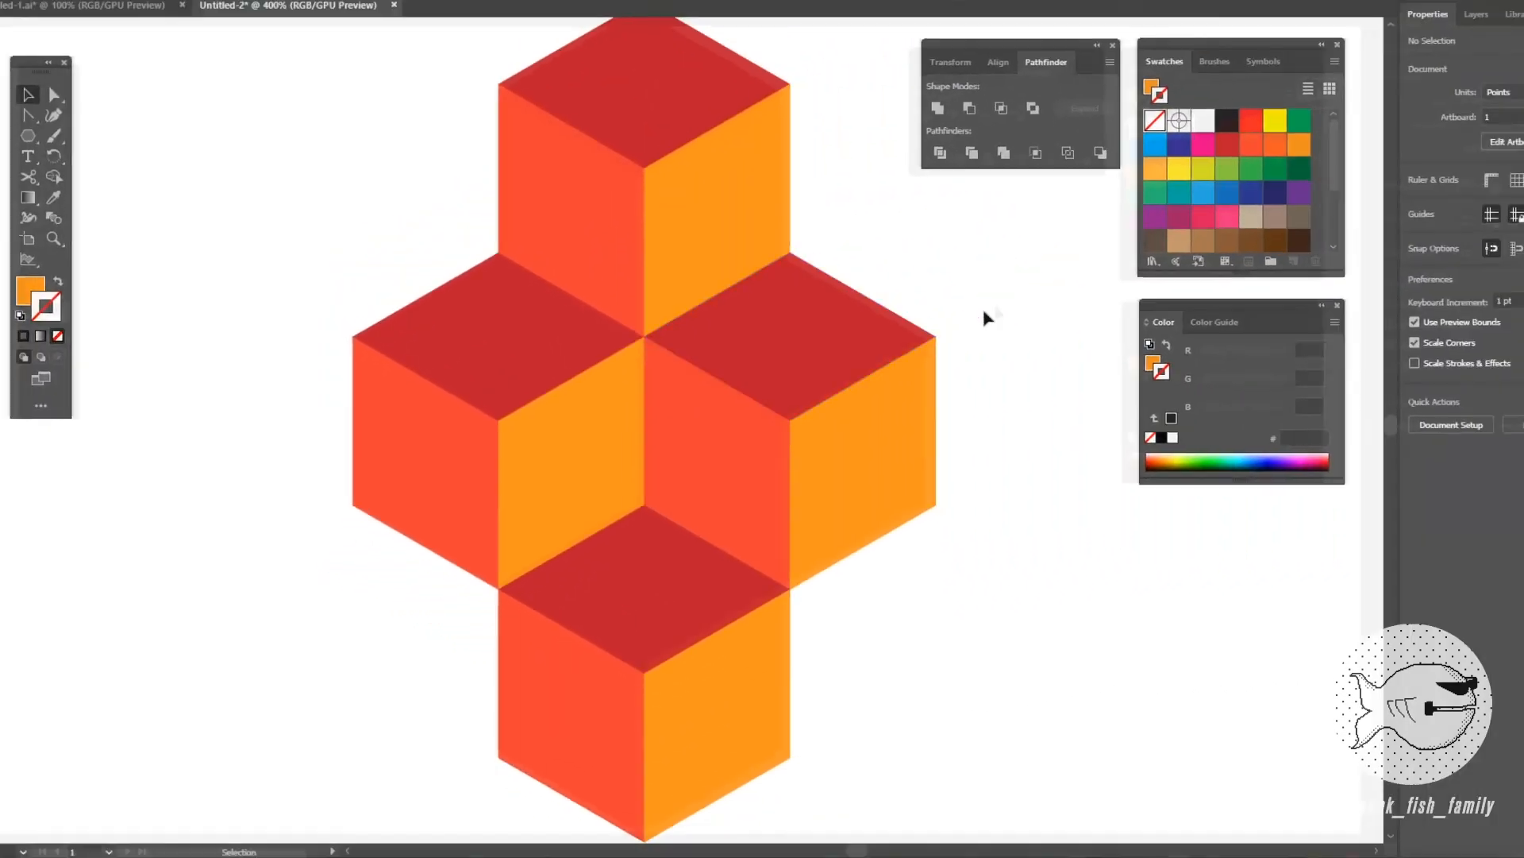
click(966, 312)
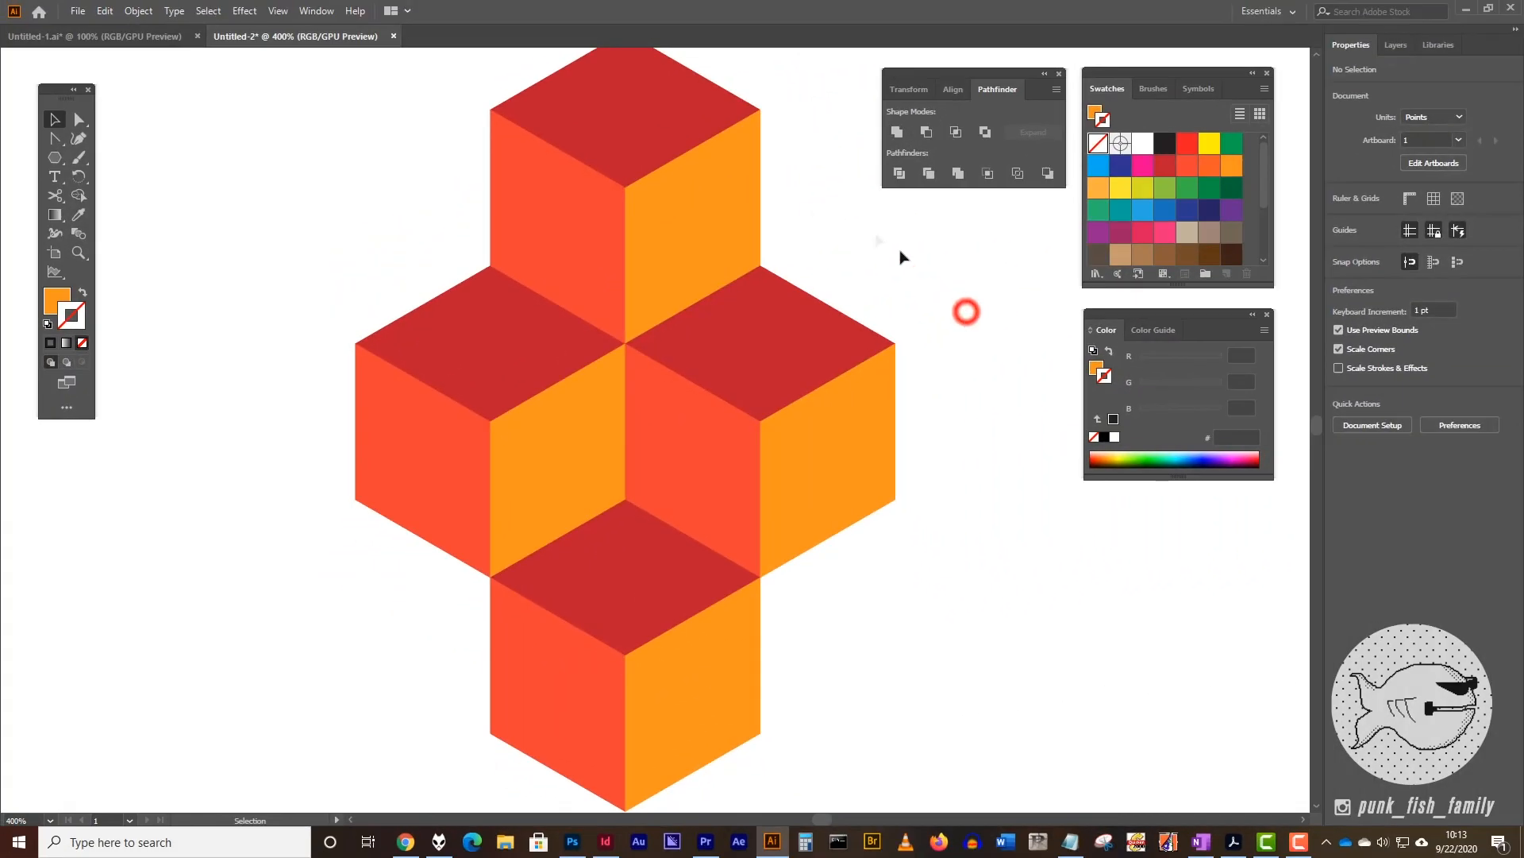
drag(380, 306, 312, 304)
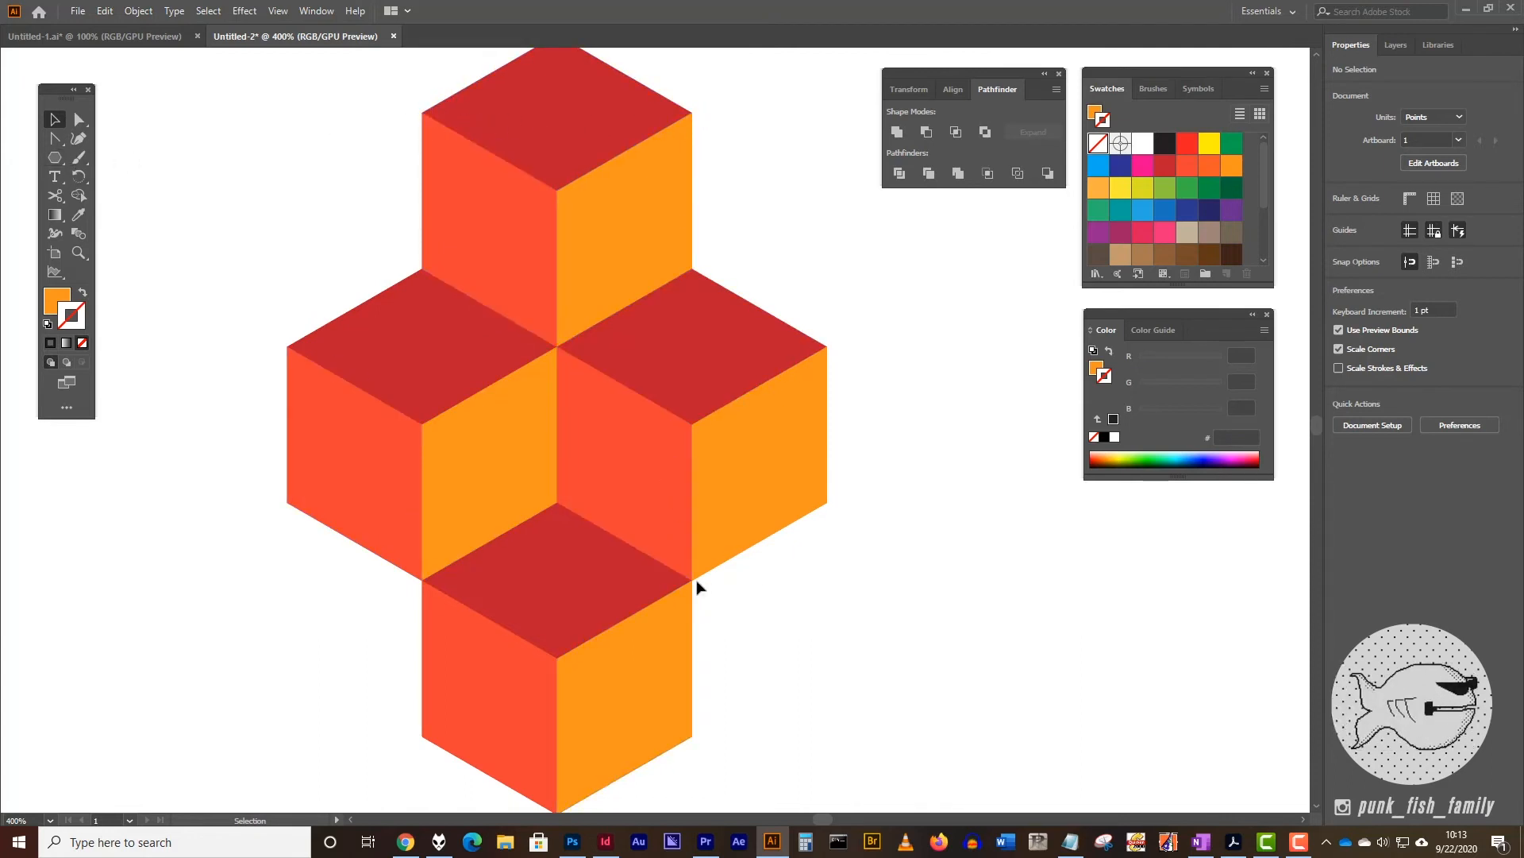
click(410, 111)
click(701, 113)
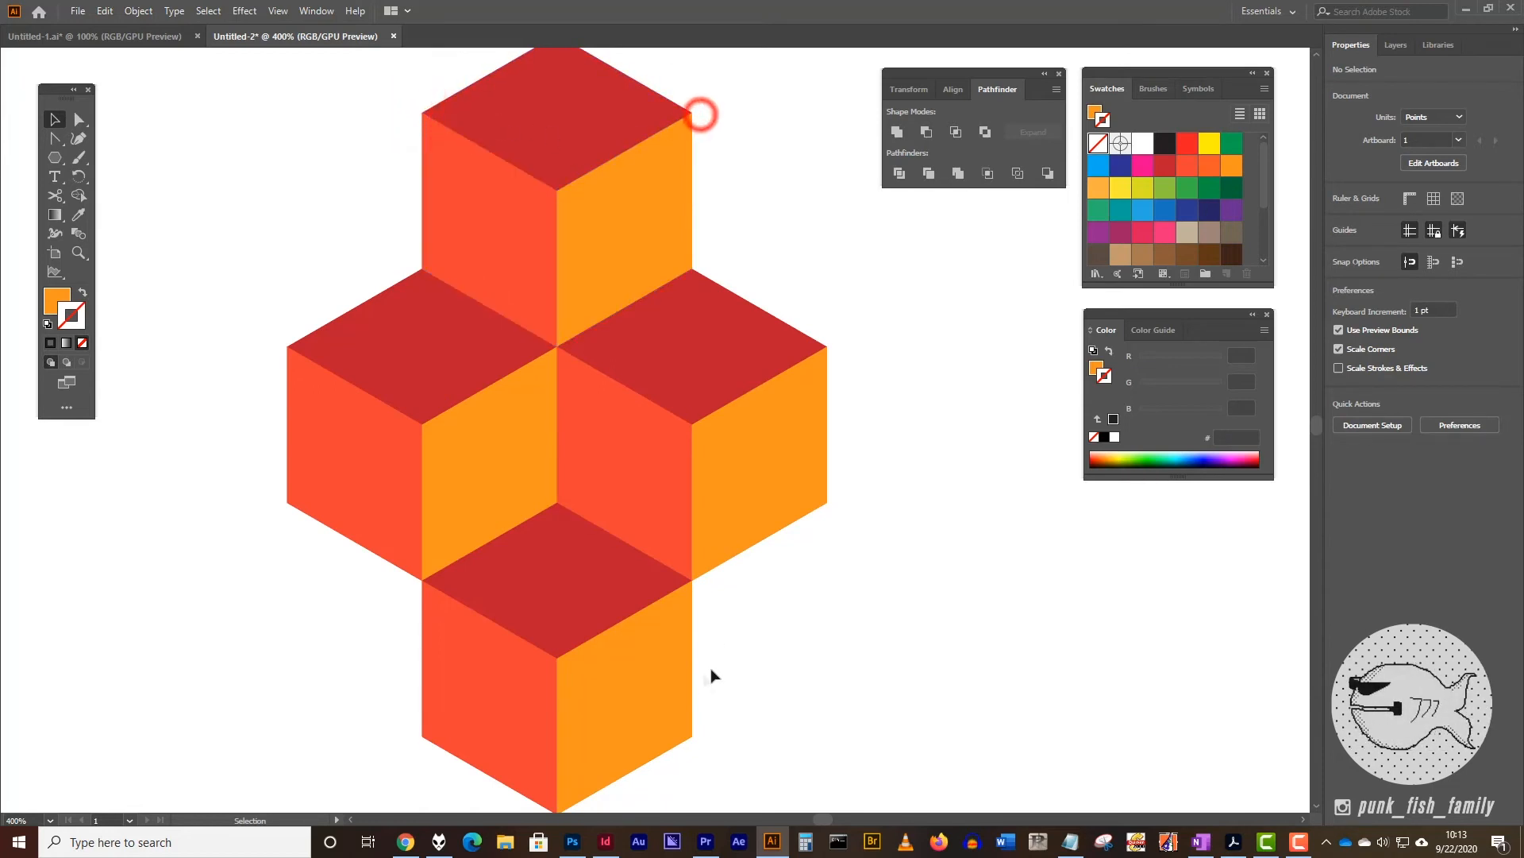
click(699, 589)
click(412, 588)
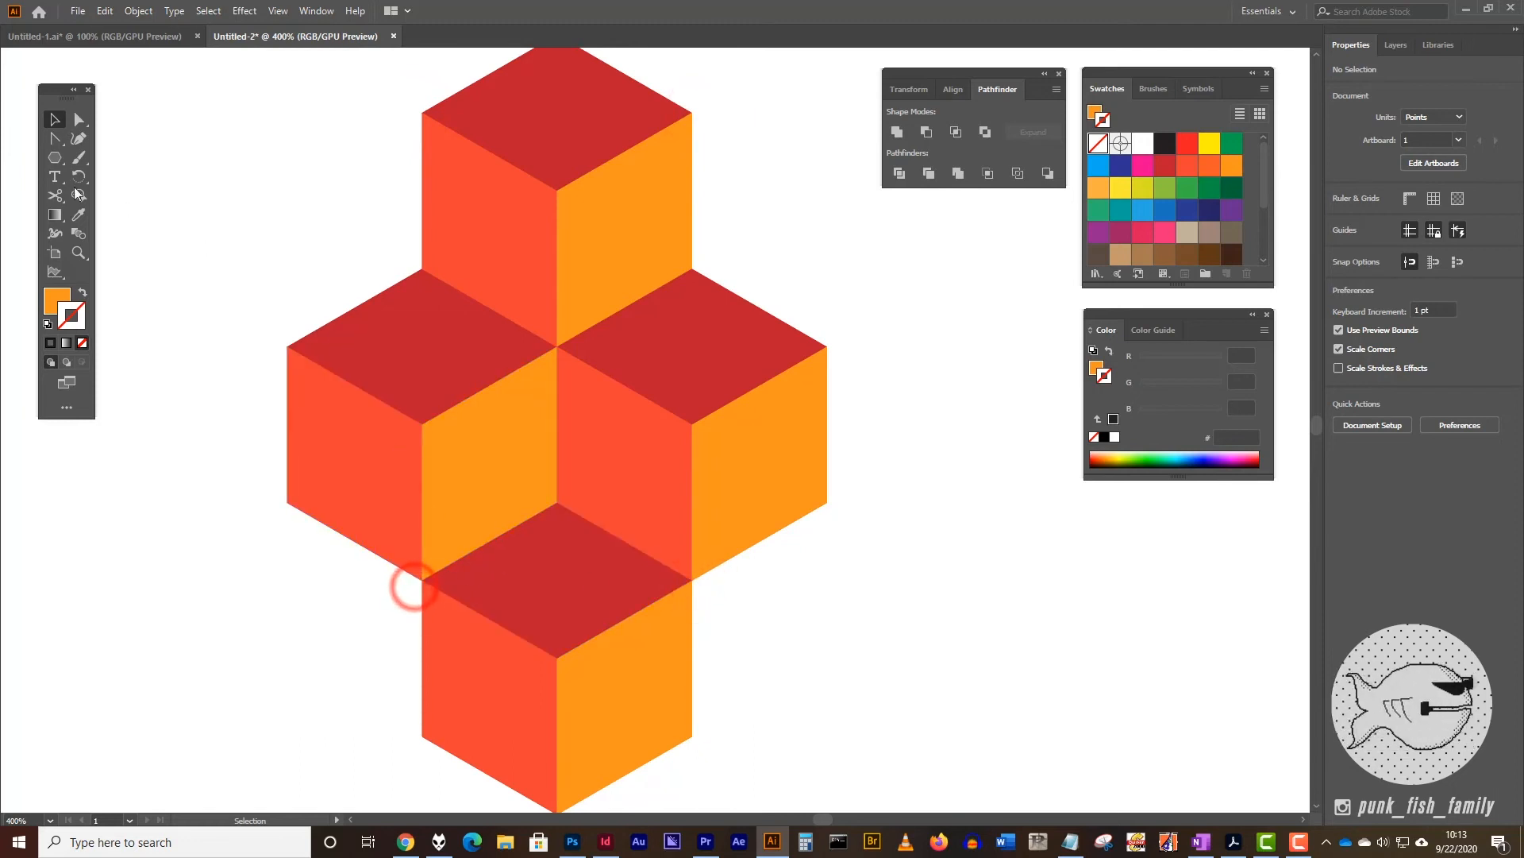
Draw a 60 × 103.92 pt rectangle from the top cube's upper-left anchor to the bottom cube's upper-right anchor.
click(54, 159)
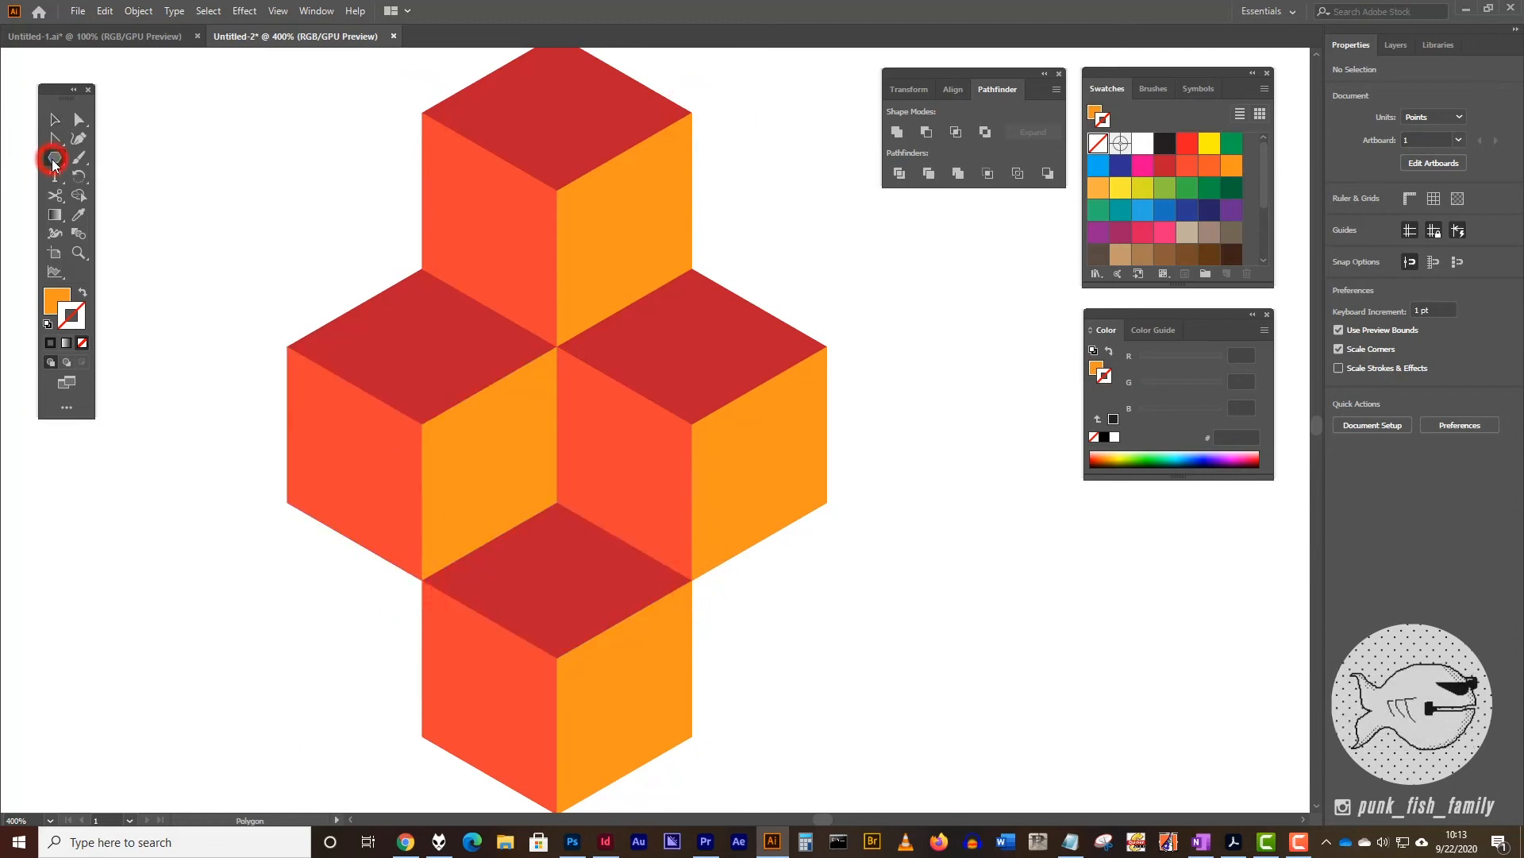
click(121, 159)
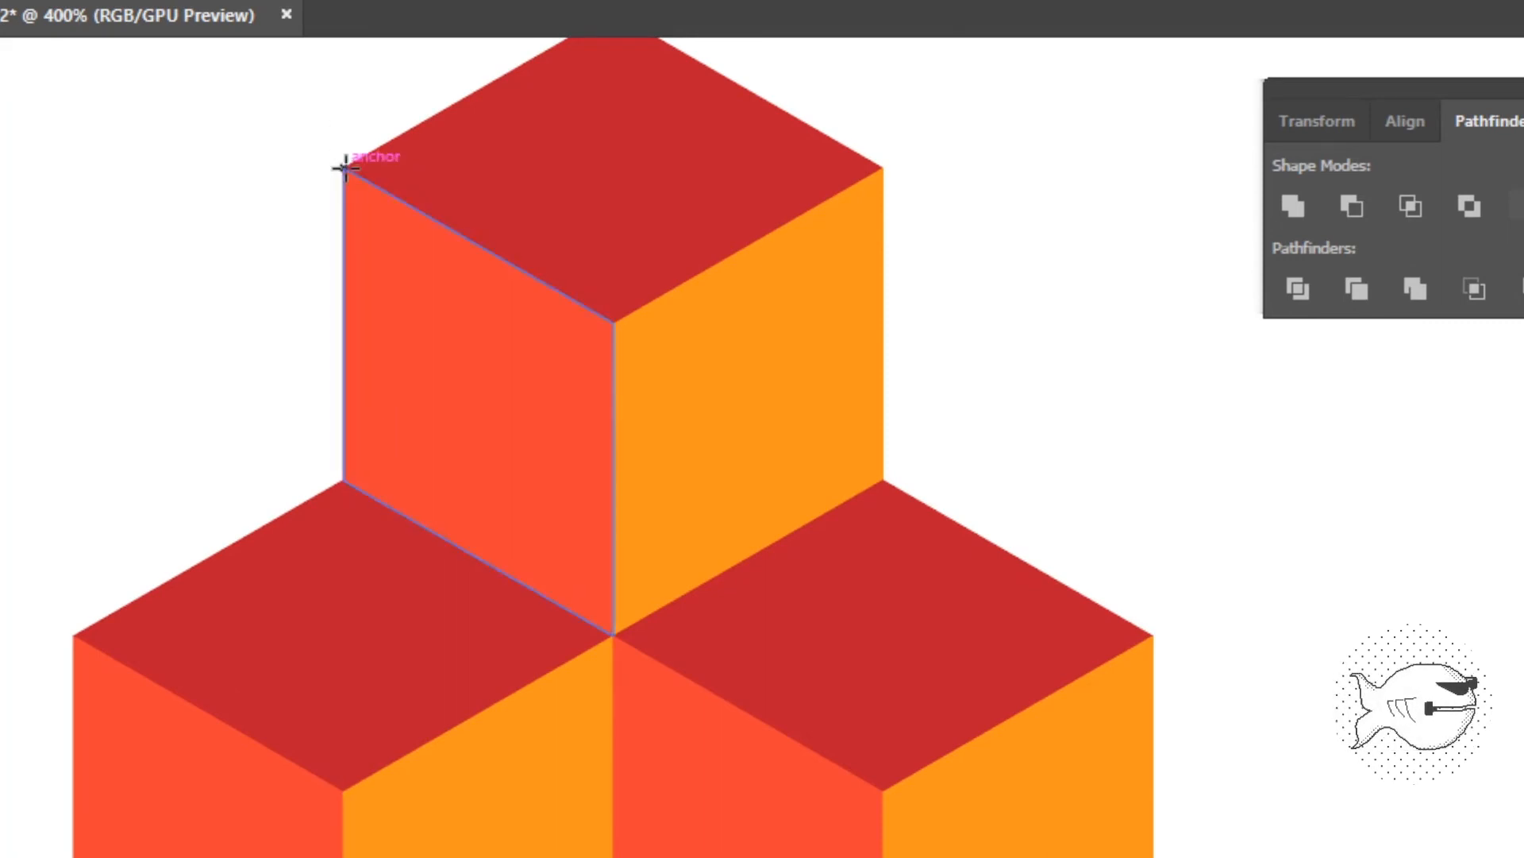
drag(344, 168, 874, 857)
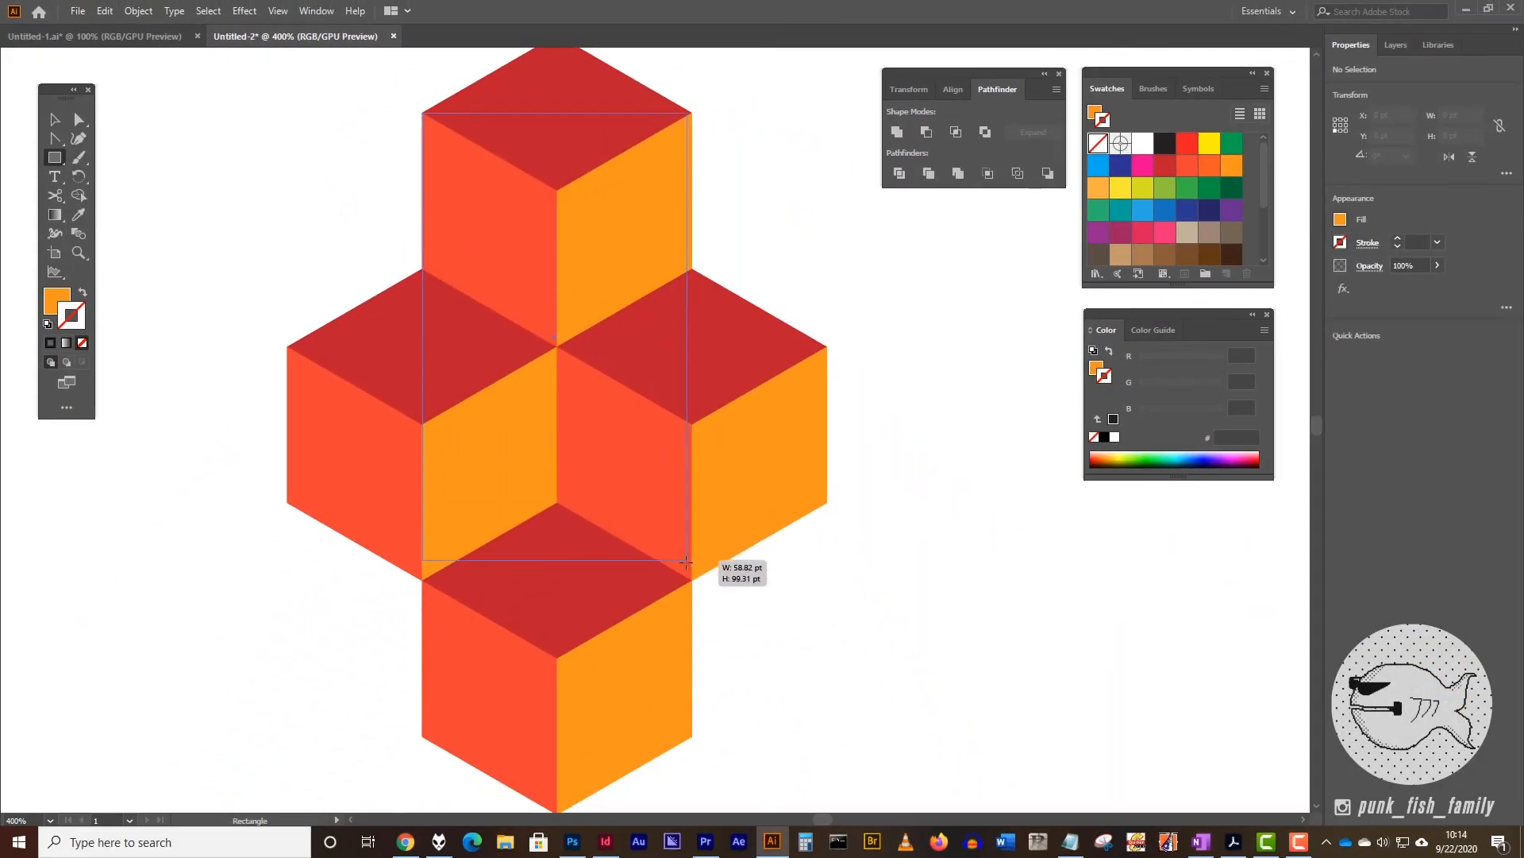
drag(687, 561, 688, 582)
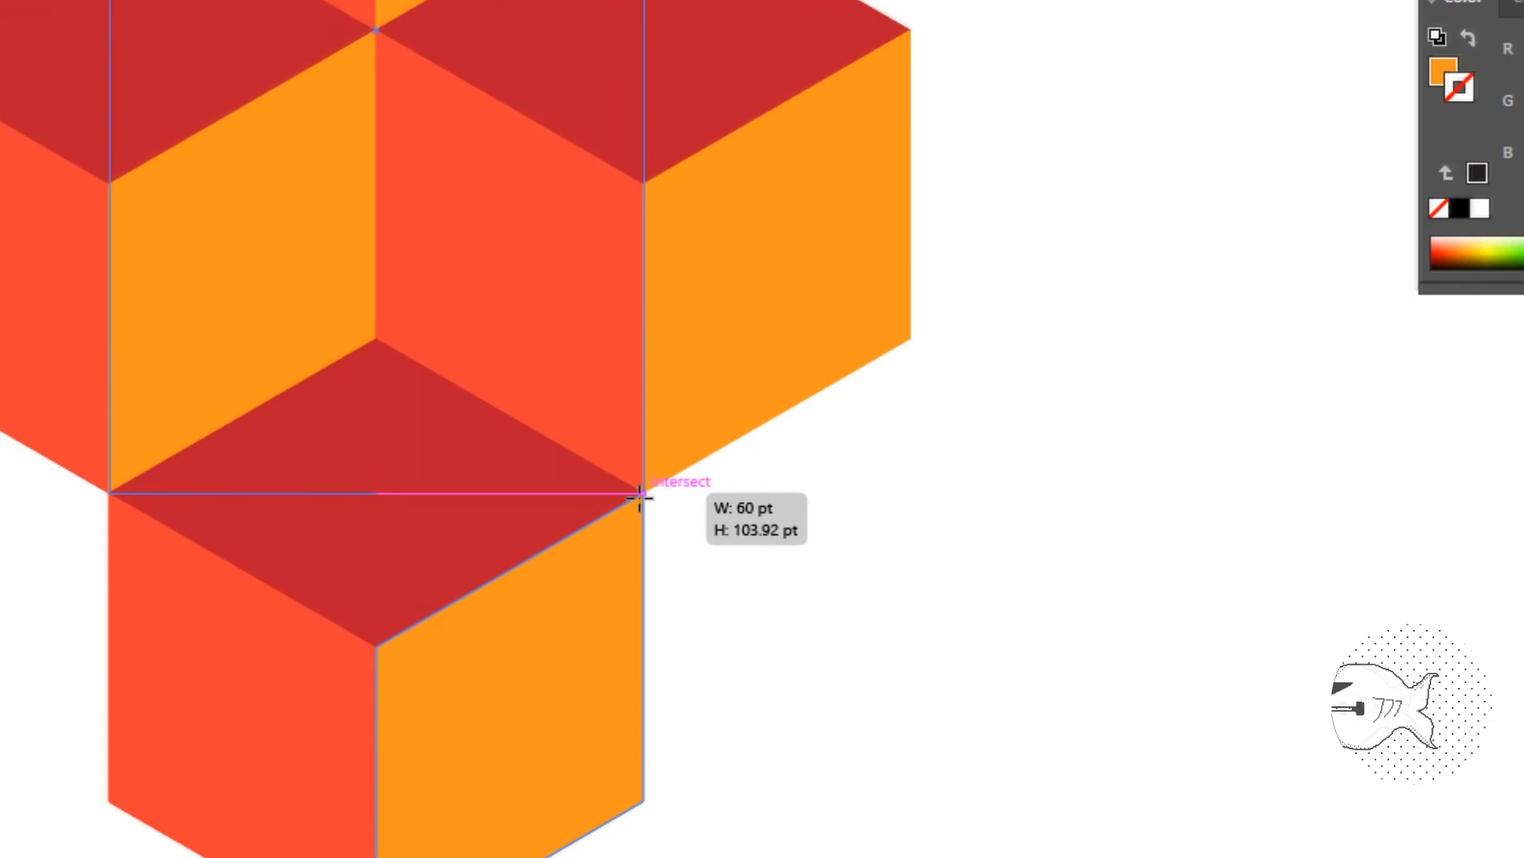
mouse_move(640, 496)
mouse_down()
mouse_move(640, 478)
mouse_move(640, 493)
mouse_up()
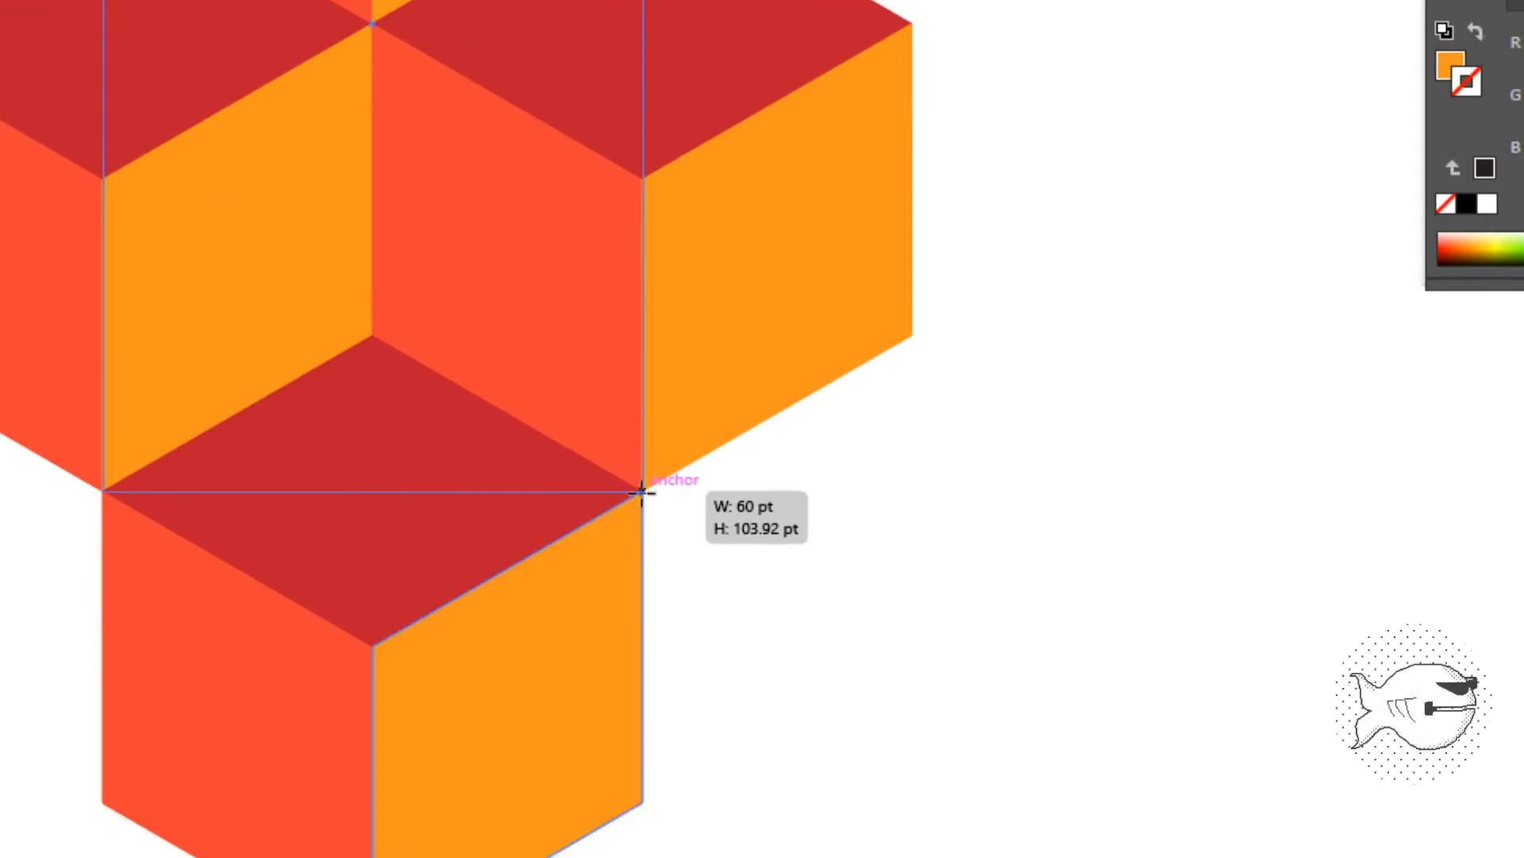
drag(642, 492, 642, 493)
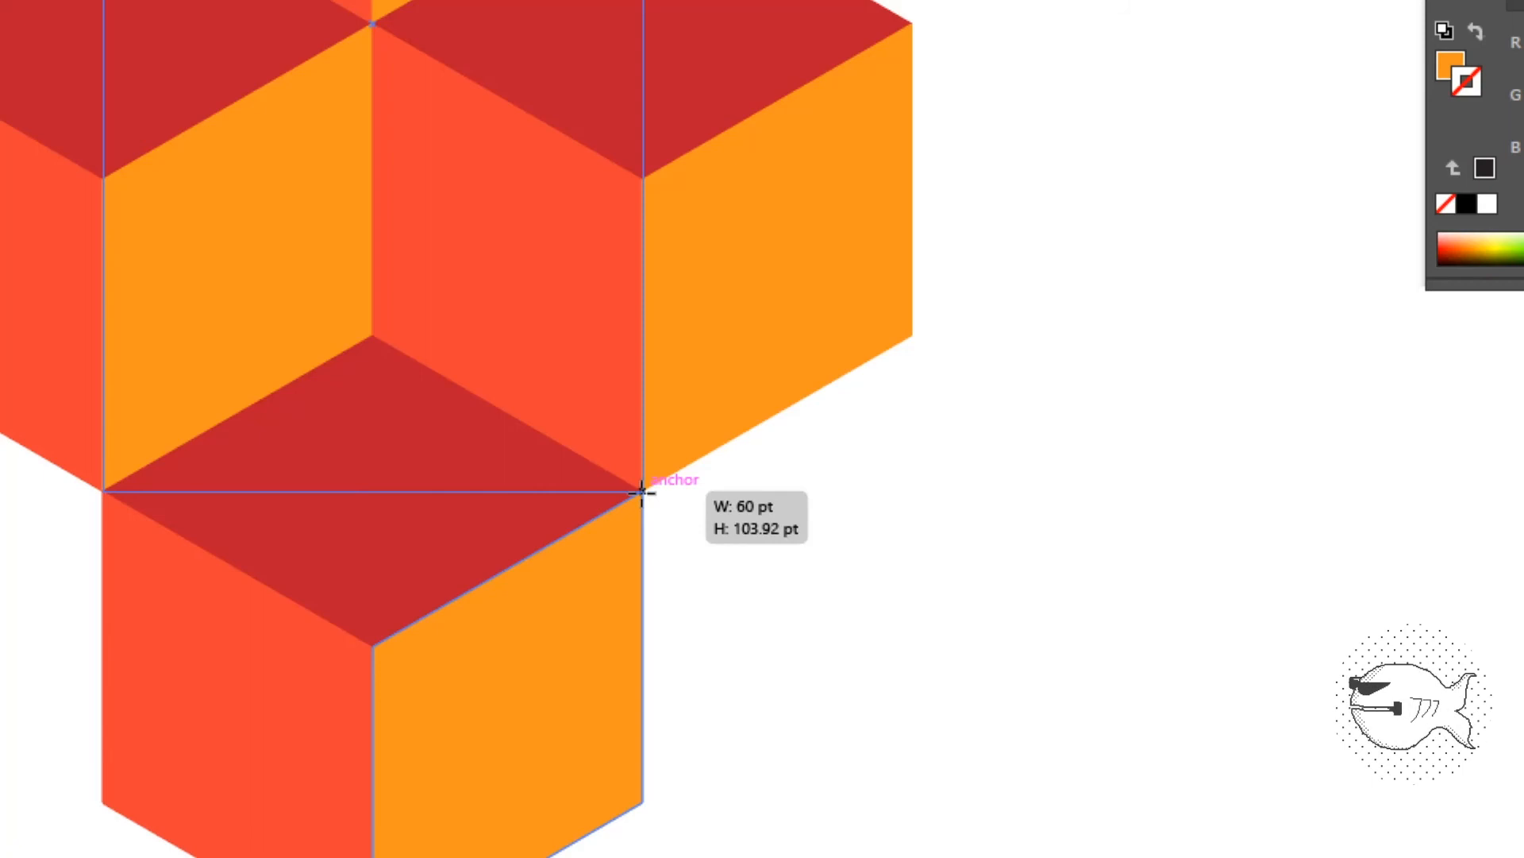
drag(641, 492, 642, 492)
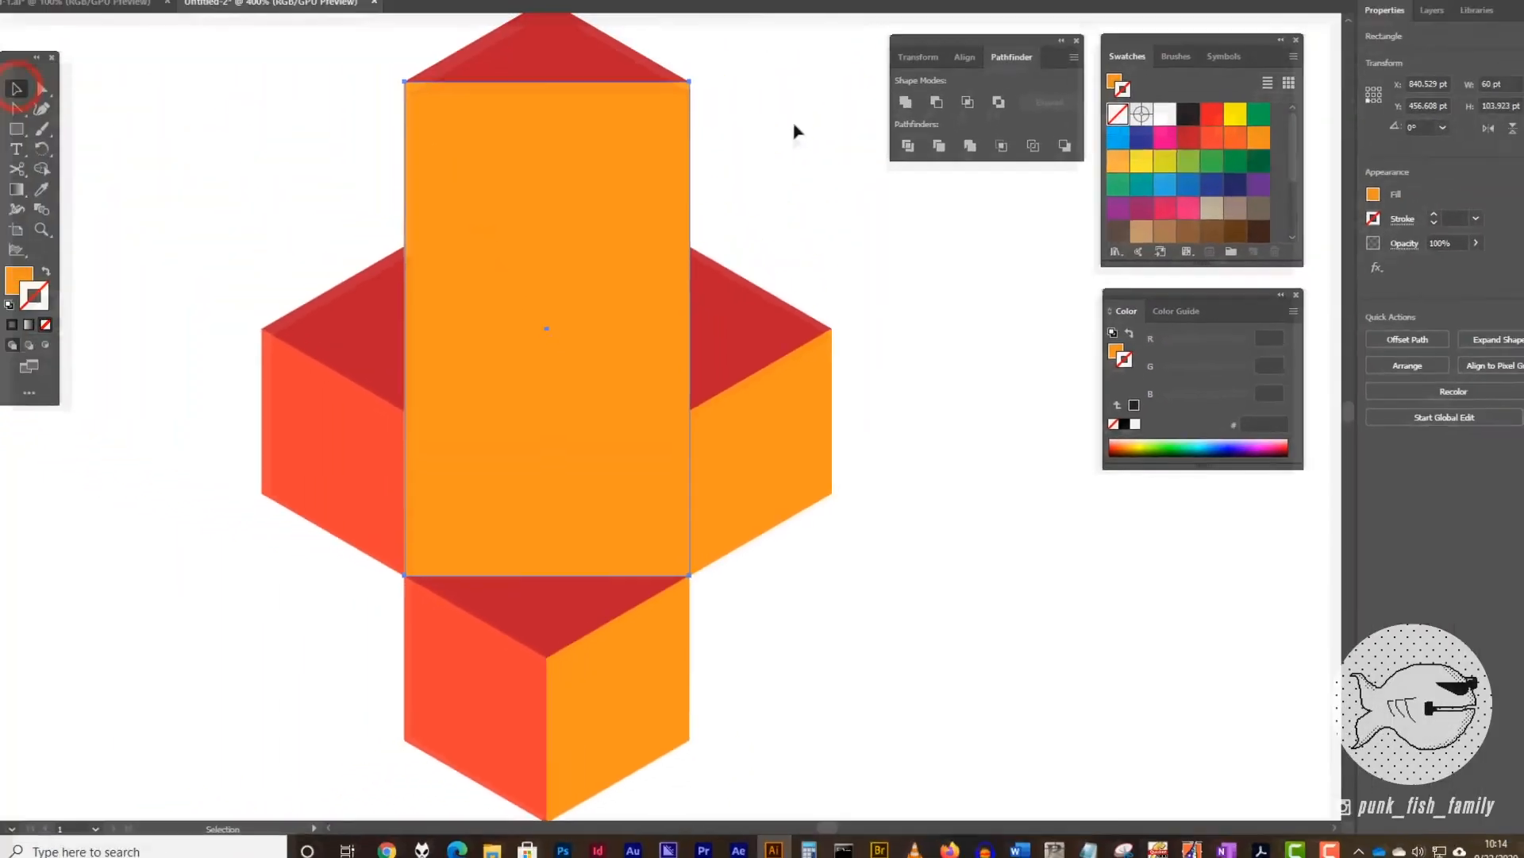
Remove the fill from the rectangle covering the cubes, so it has neither fill nor stroke.
click(793, 130)
drag(642, 200, 456, 137)
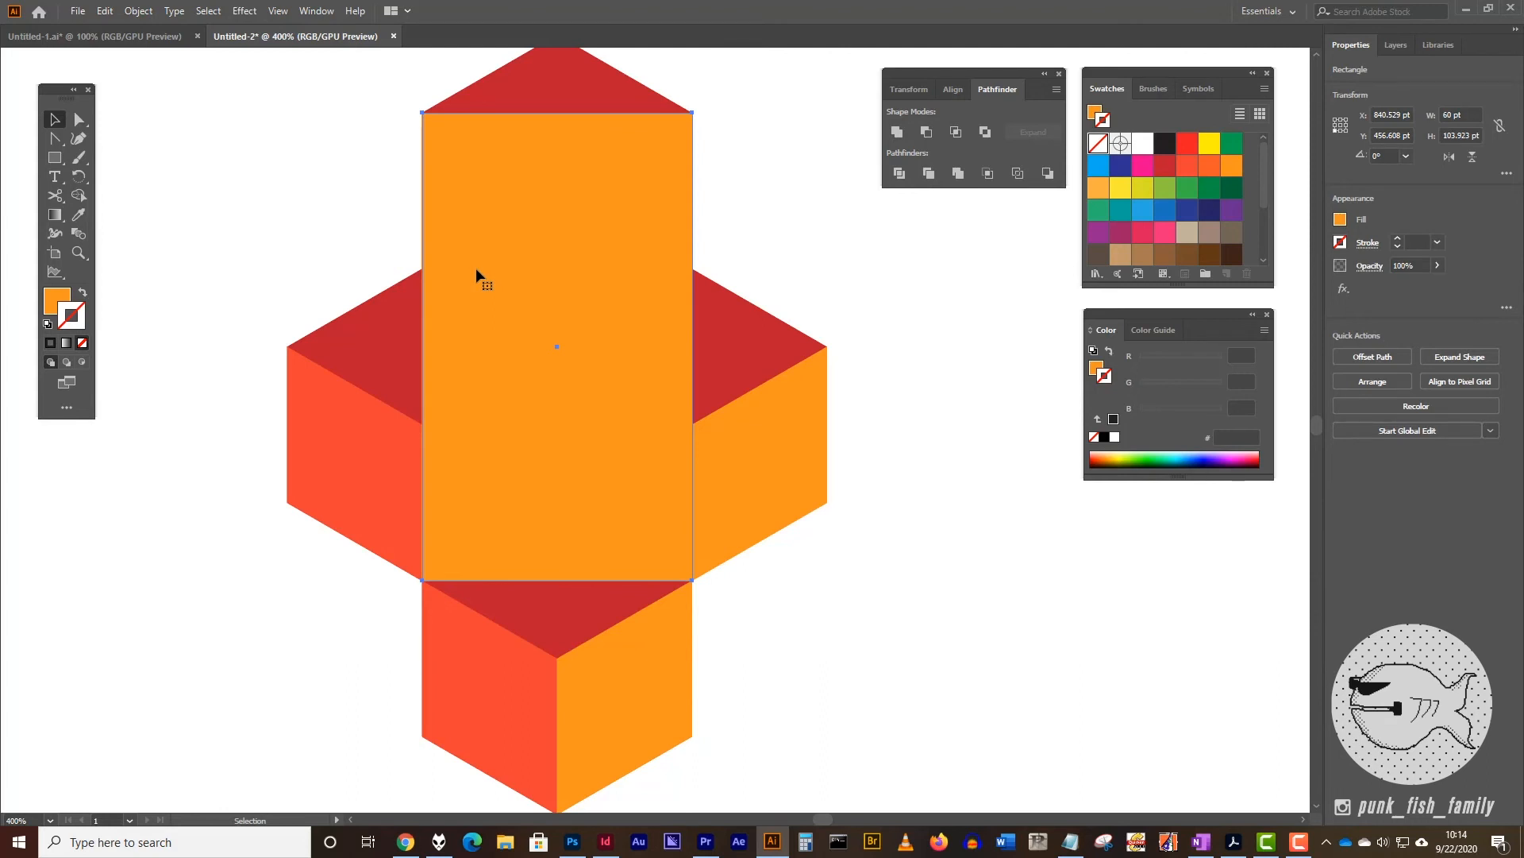
click(668, 182)
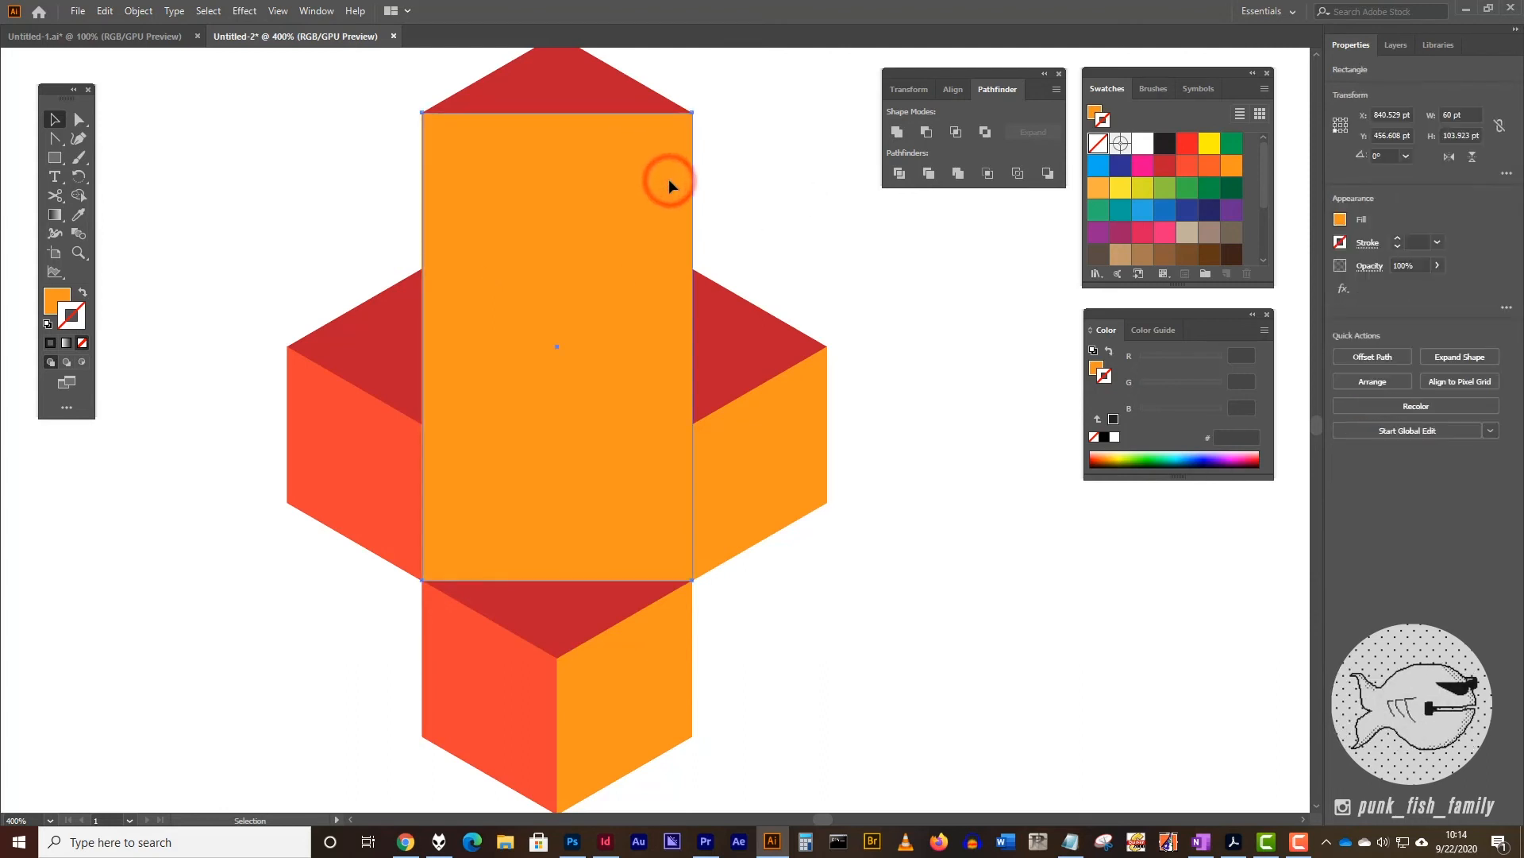
click(82, 343)
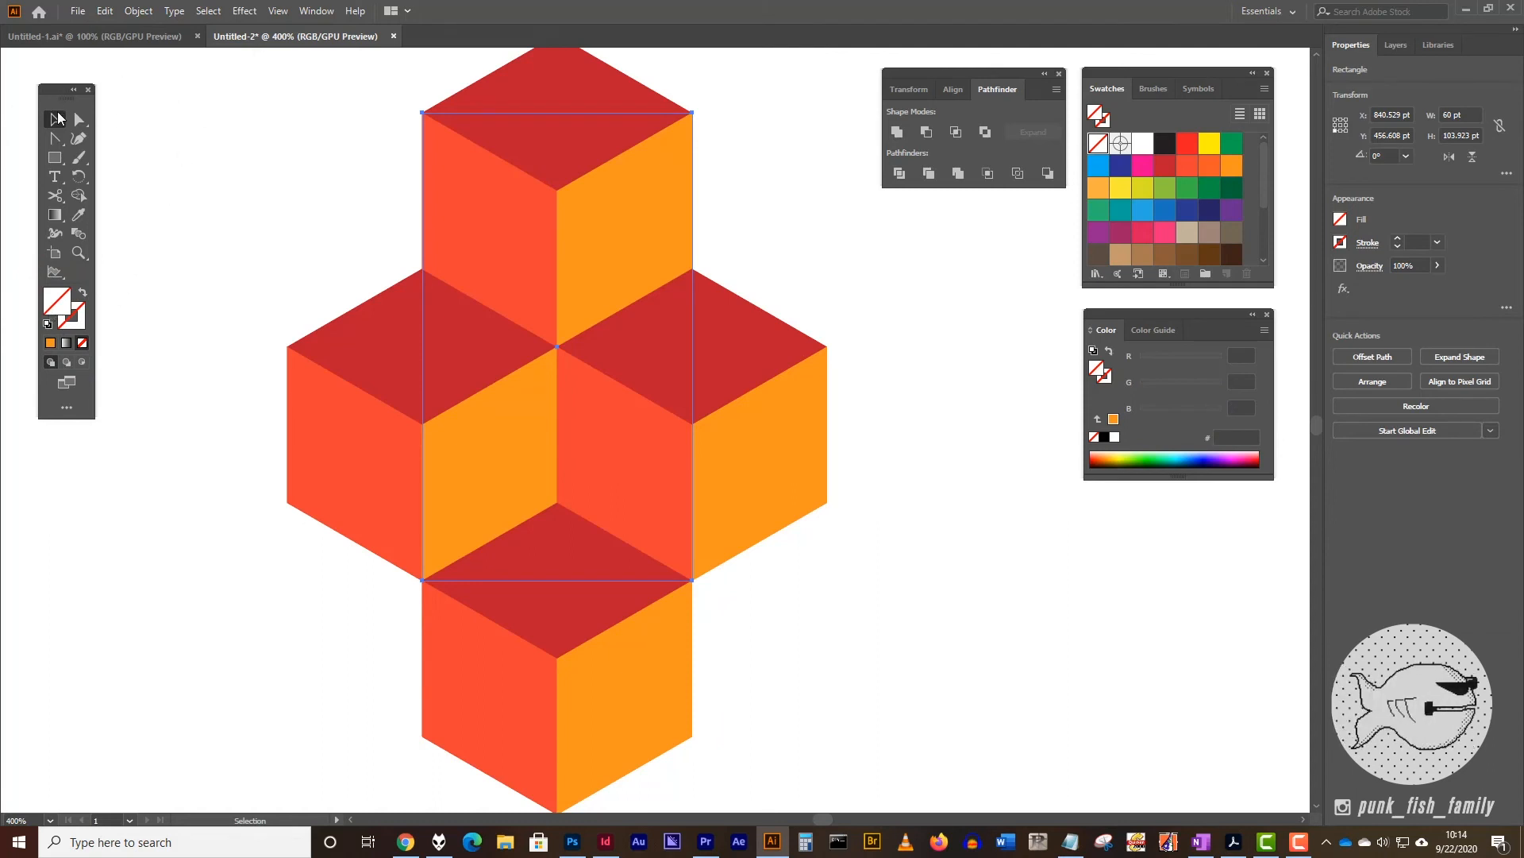
Send the unfilled rectangle to the back, behind all the cubes, and deselect it.
click(135, 13)
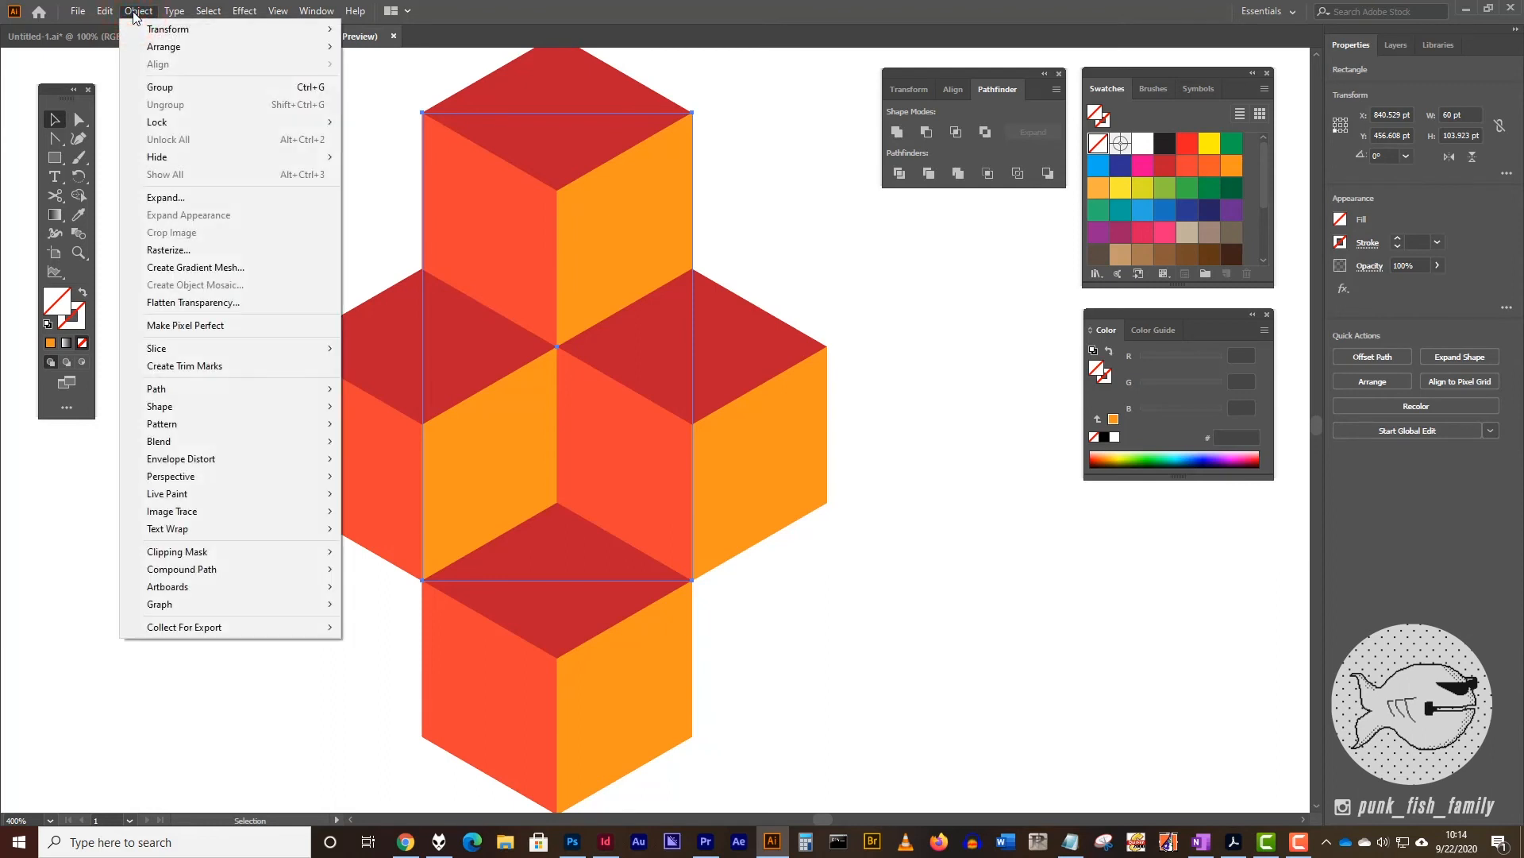
mouse_move(156, 49)
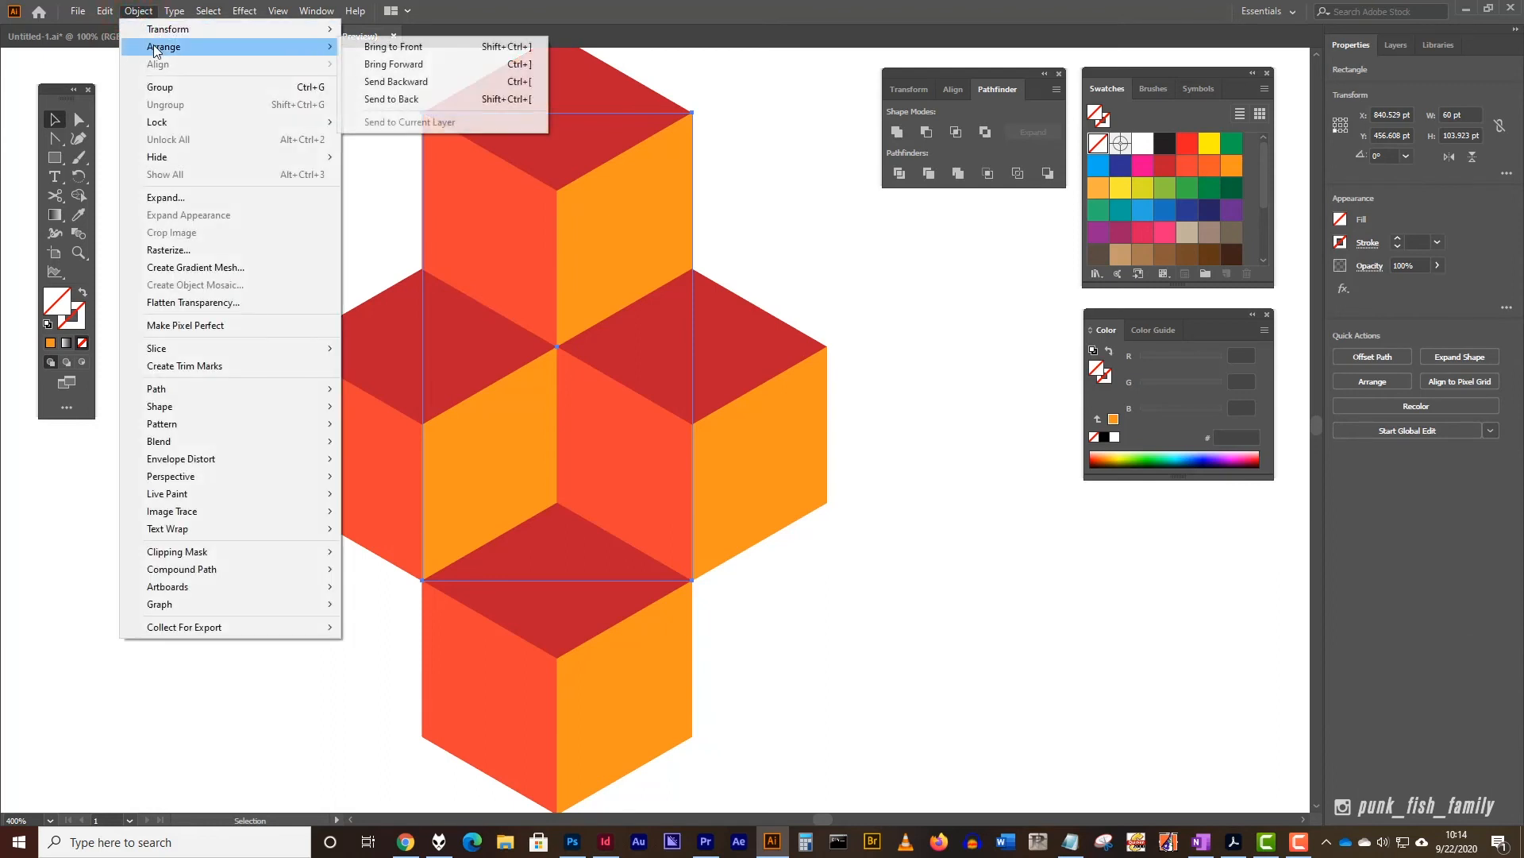
click(390, 99)
click(342, 160)
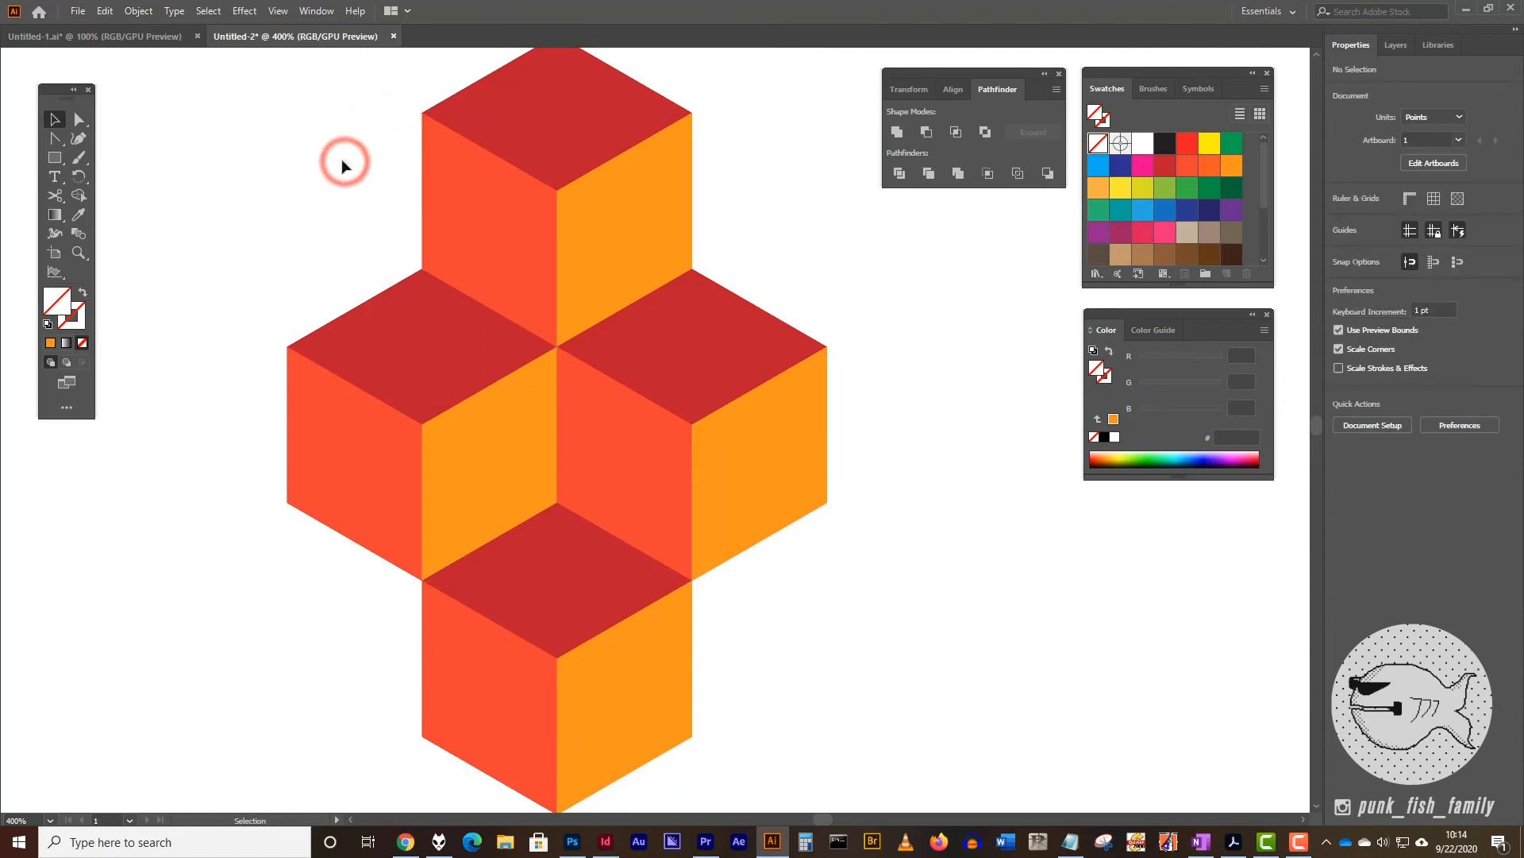
Check the paths of the cubes and rectangle by selecting them, and switch the document to Outline view.
drag(734, 526, 726, 508)
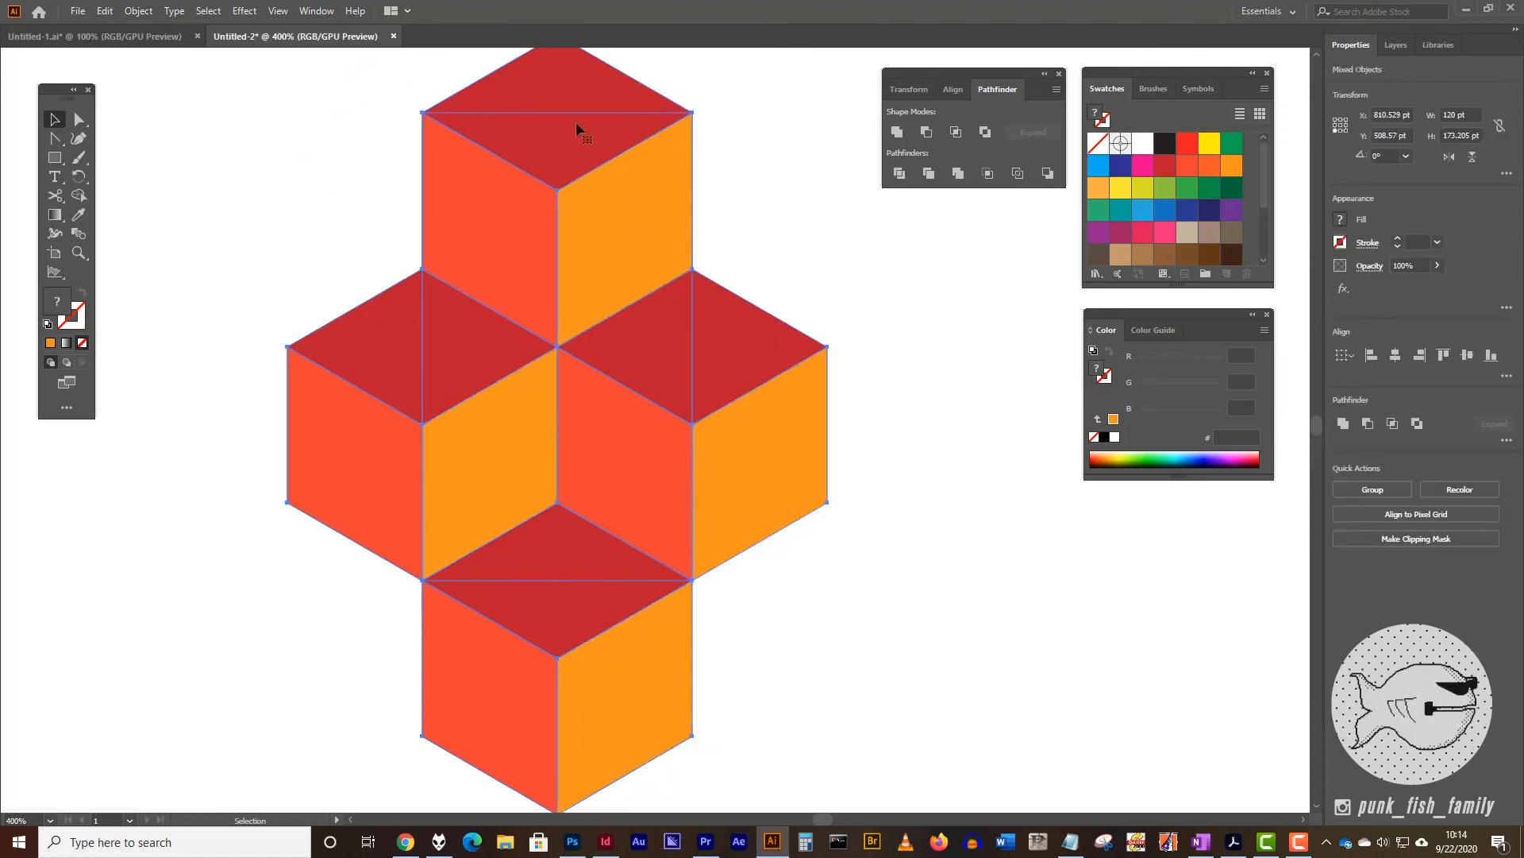
click(834, 240)
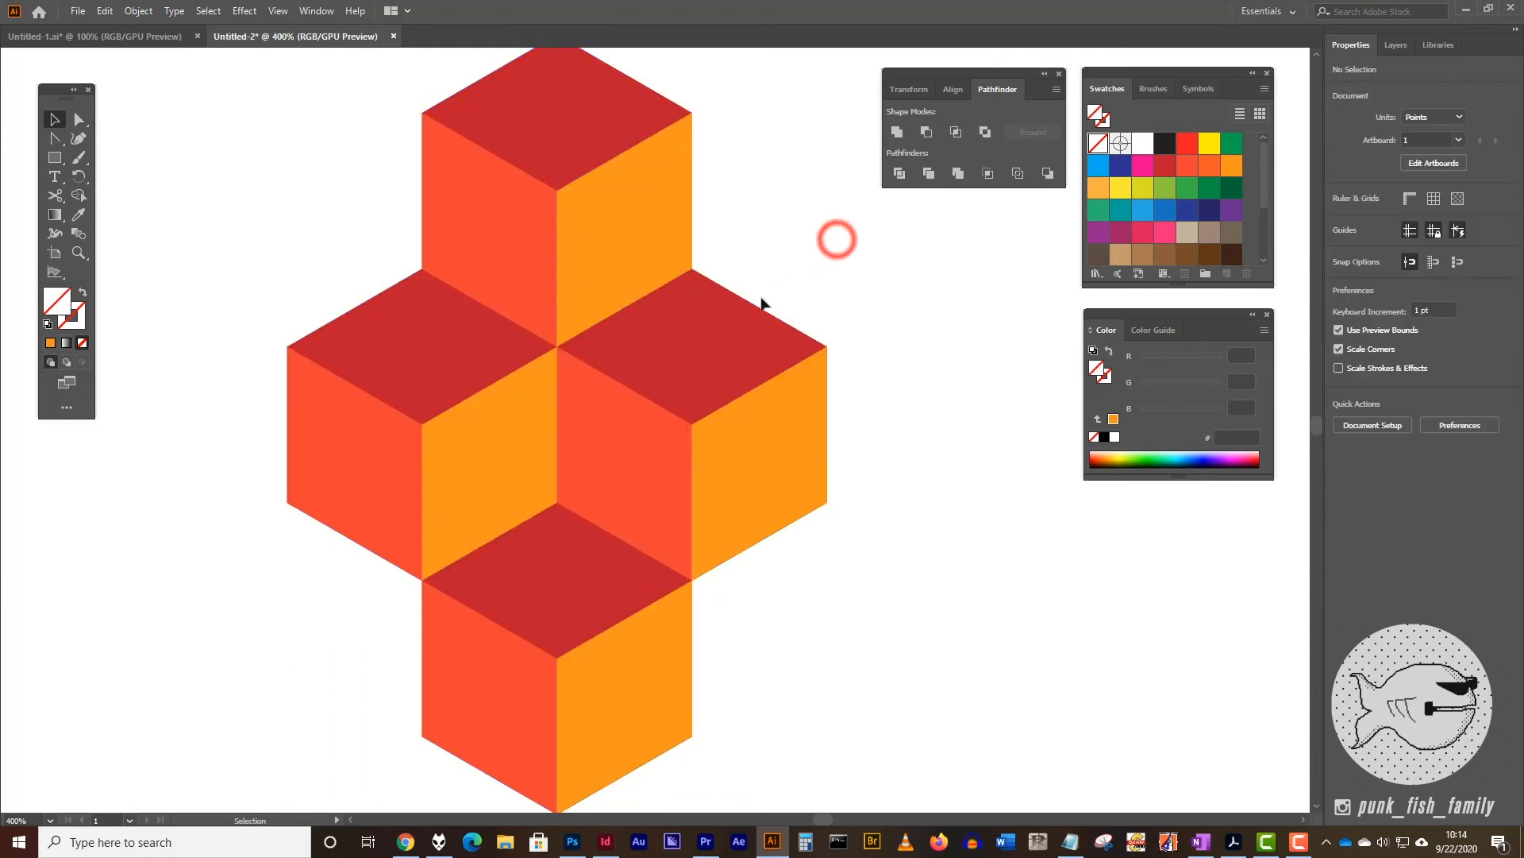
click(782, 245)
click(279, 11)
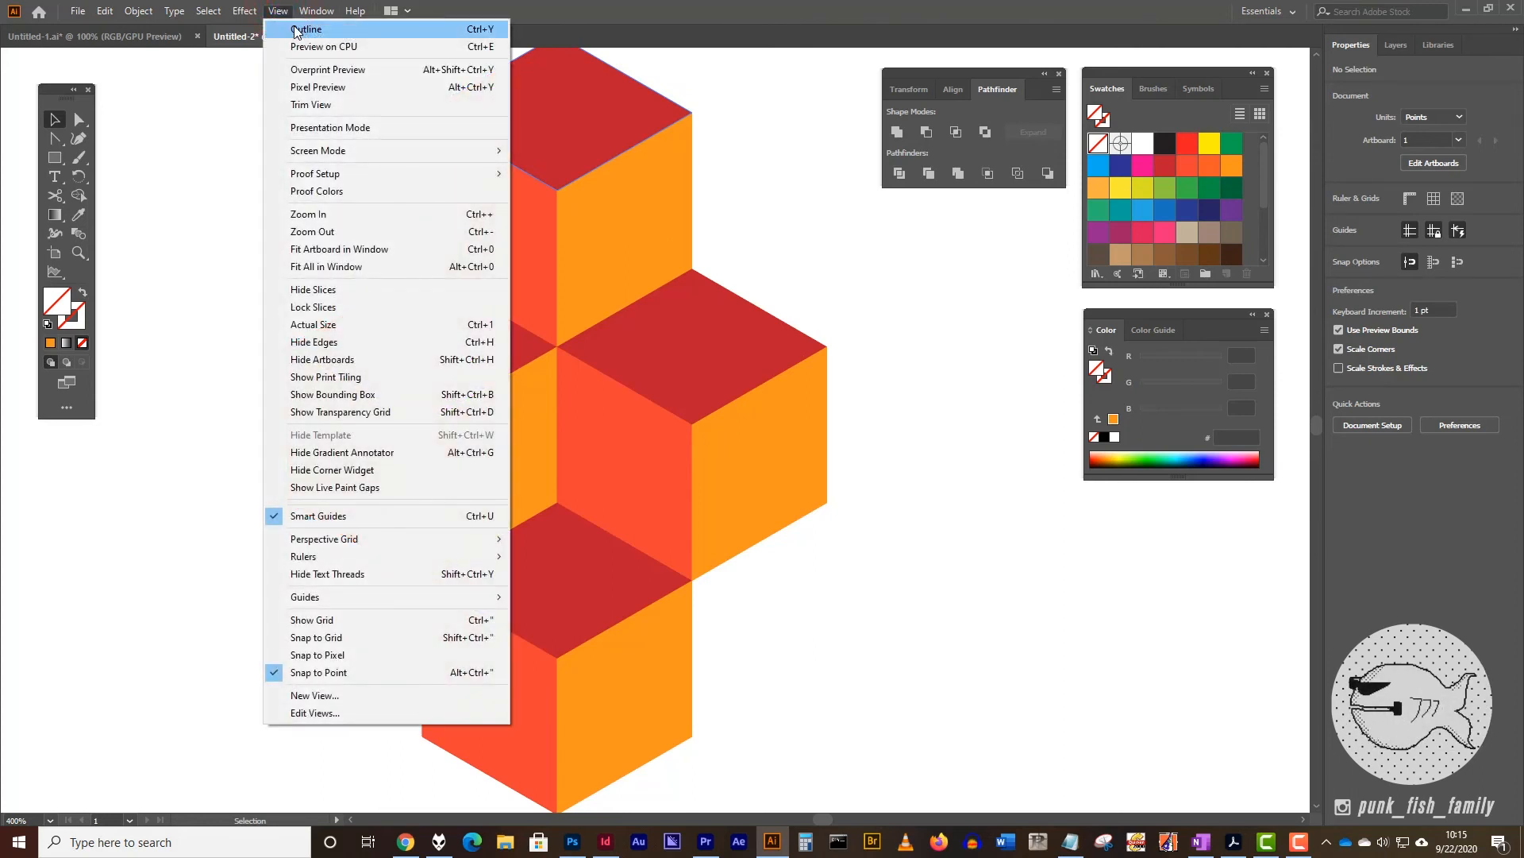
click(294, 29)
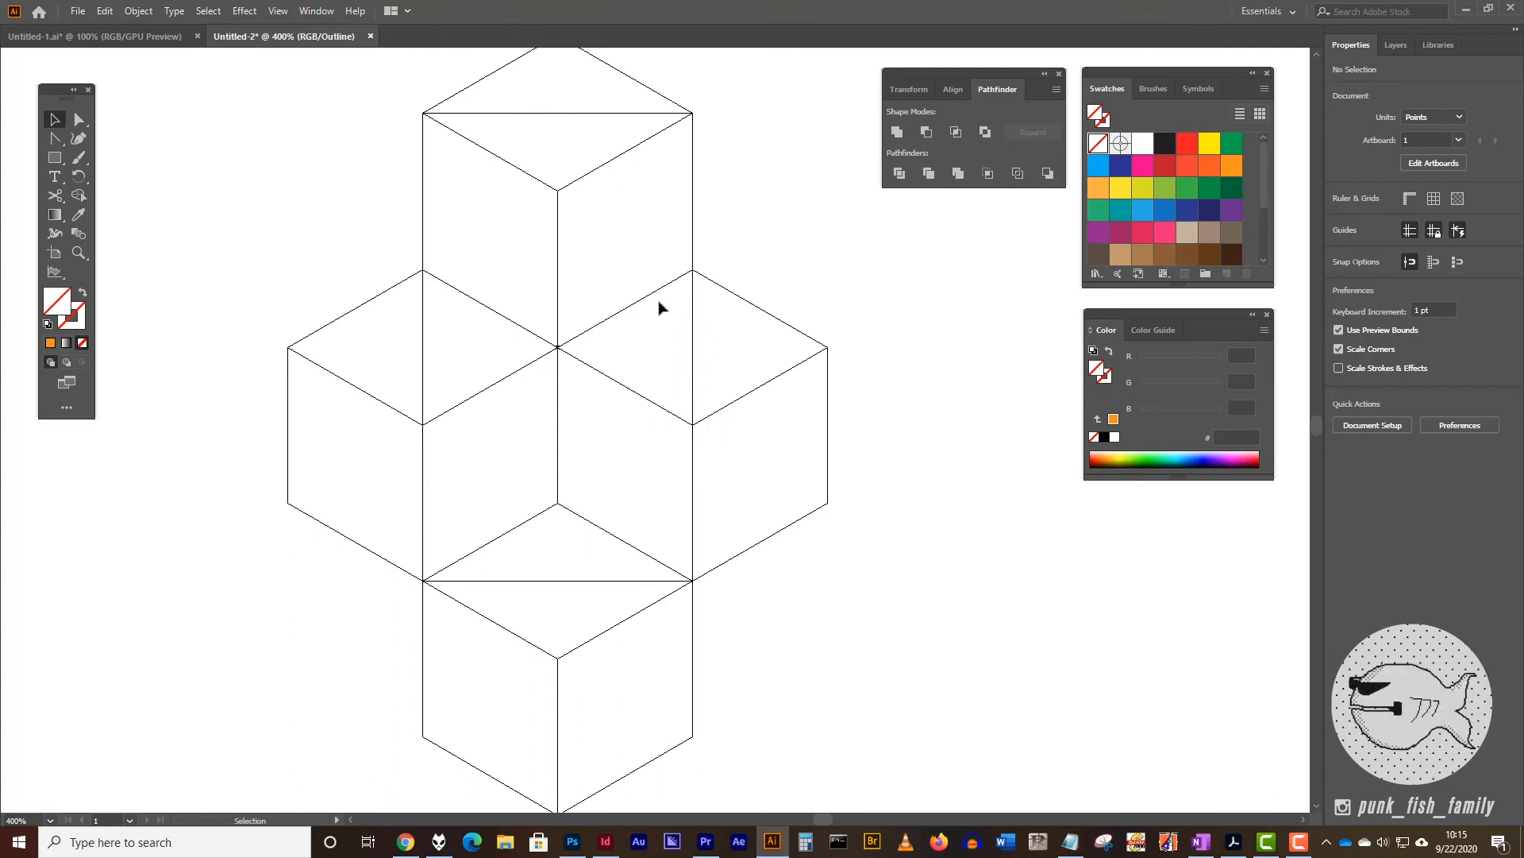
Inspect at high magnification how the rectangle's corners align with the cube anchors, selecting the rectangle's lower-left anchor to check its path.
key(z)
drag(381, 99, 501, 175)
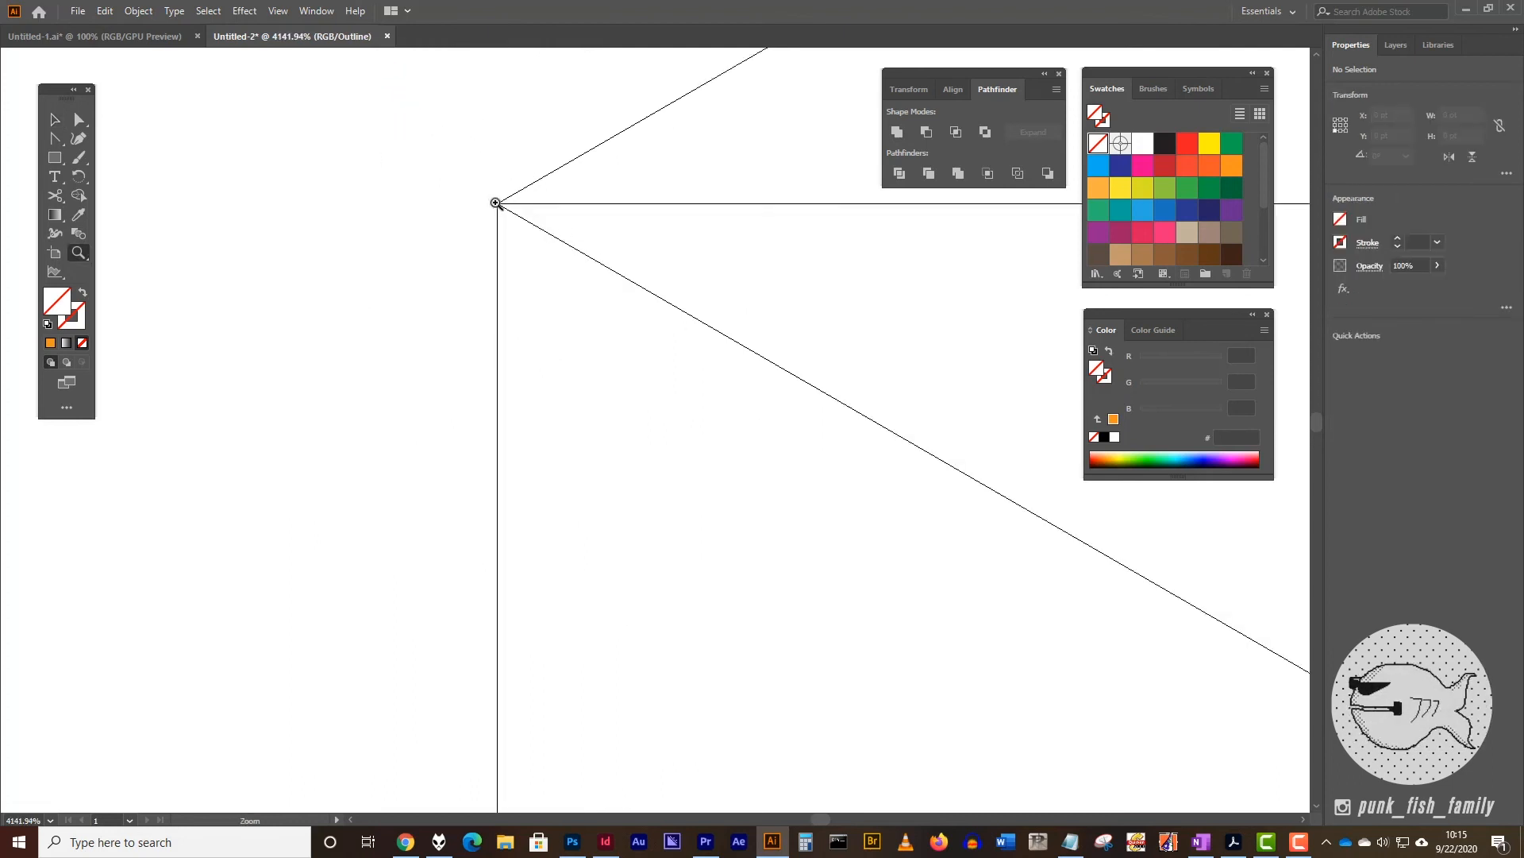
drag(963, 449, 4, 434)
drag(826, 335, 84, 397)
key(ctrl+minus)
drag(860, 454, 2, 381)
drag(516, 652, 722, 11)
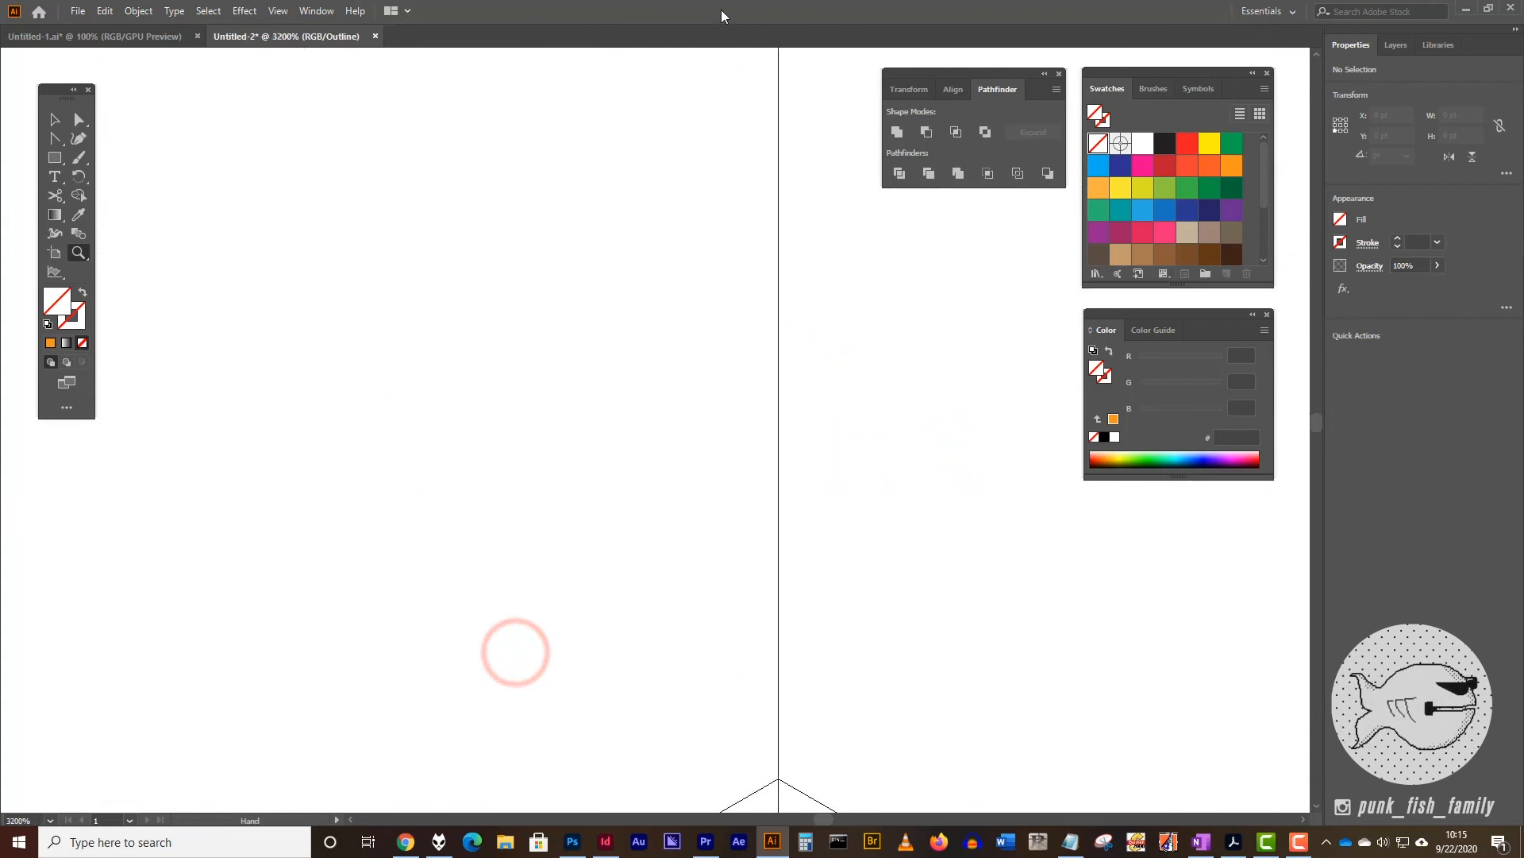
key(ctrl+minus)
drag(512, 584, 746, 4)
drag(766, 644, 807, 4)
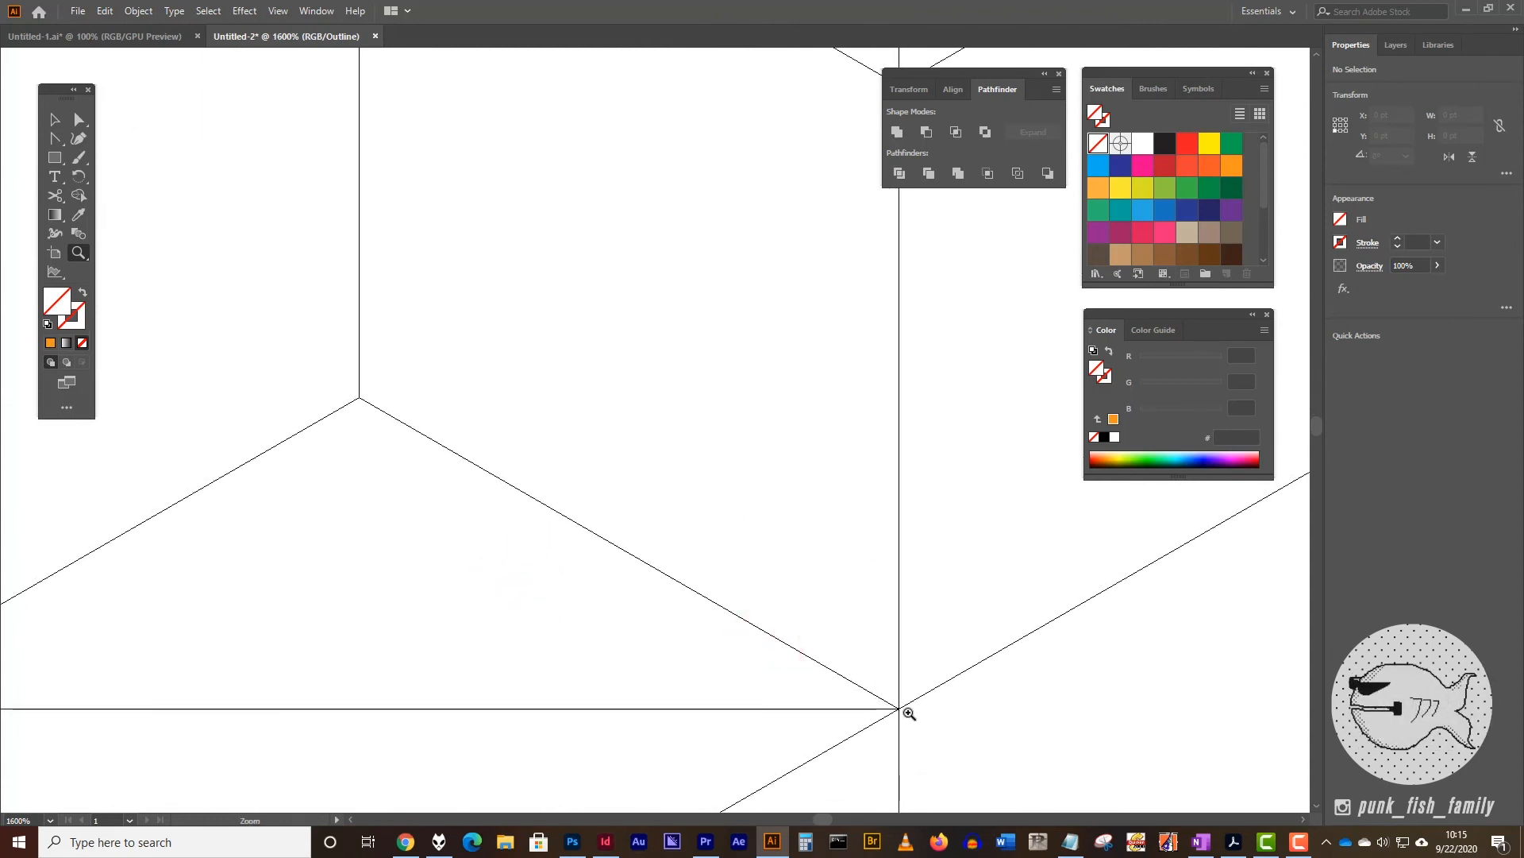
drag(333, 636, 617, 606)
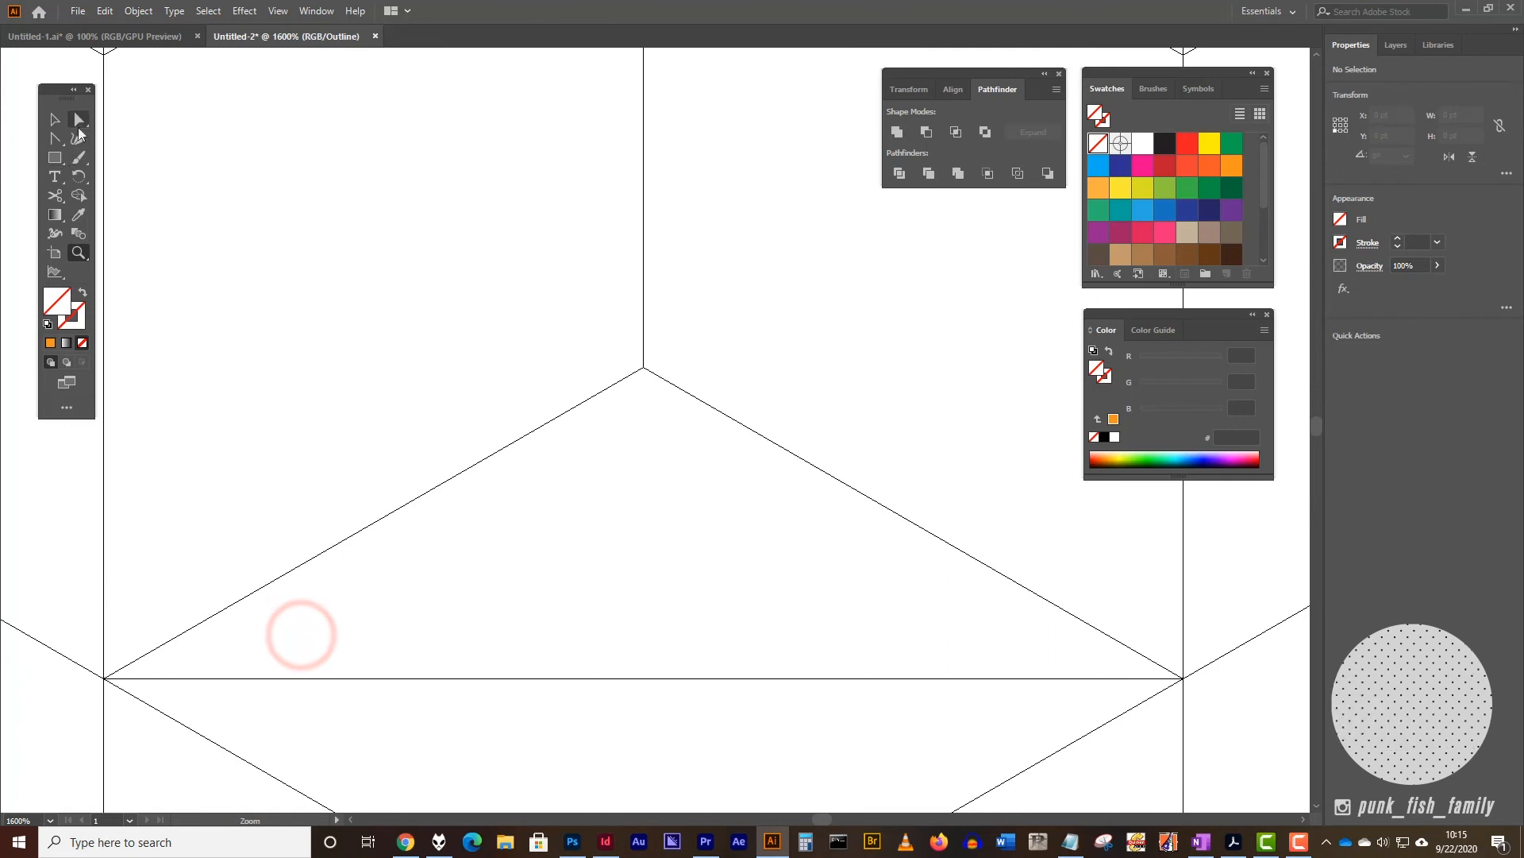
click(79, 121)
click(105, 677)
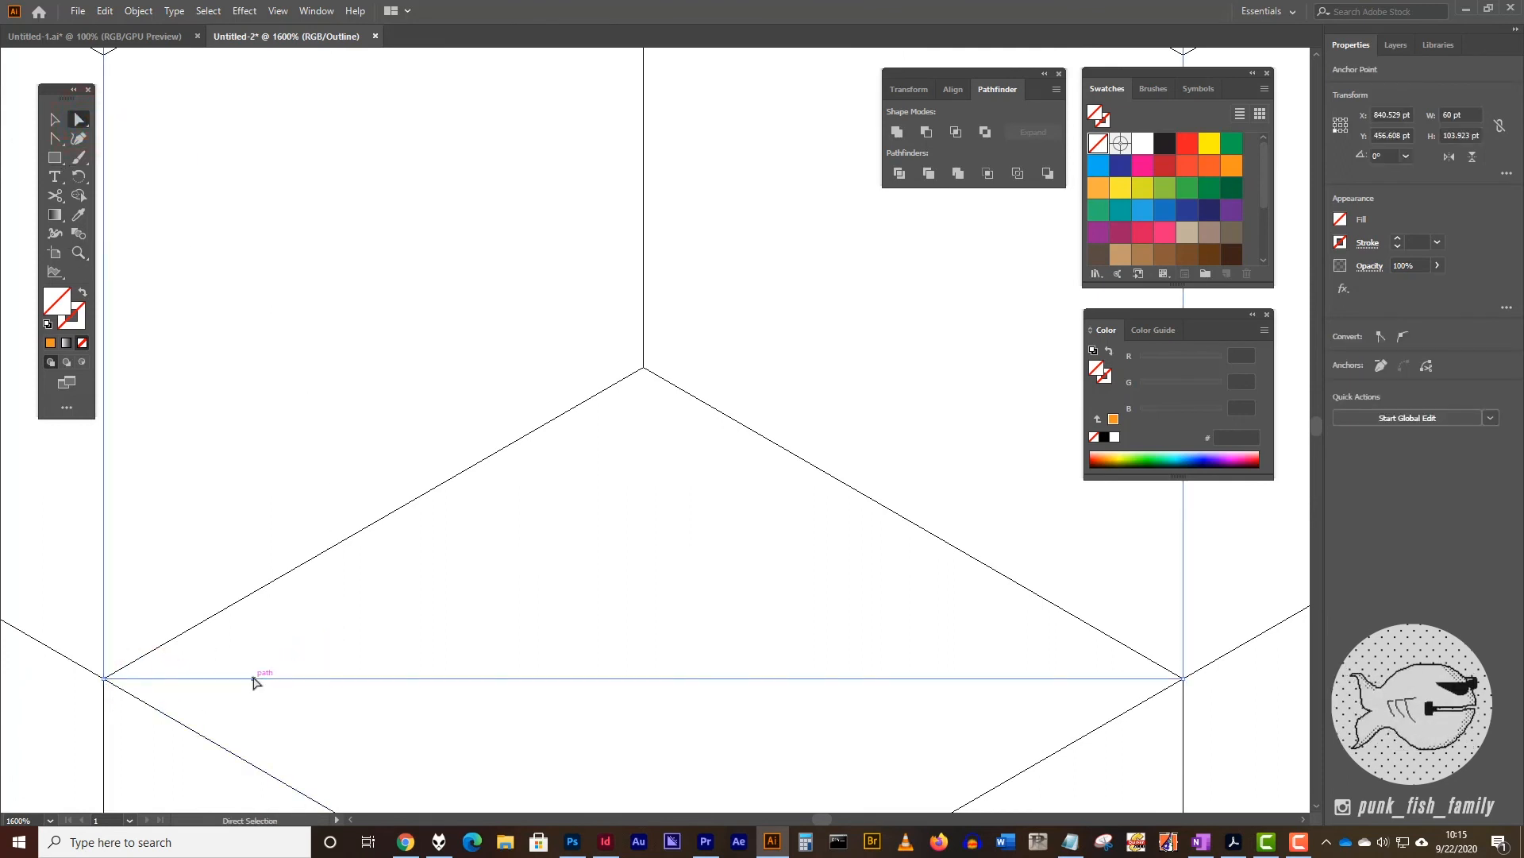
Return the document from Outline view to GPU Preview and deselect the rectangle.
click(55, 120)
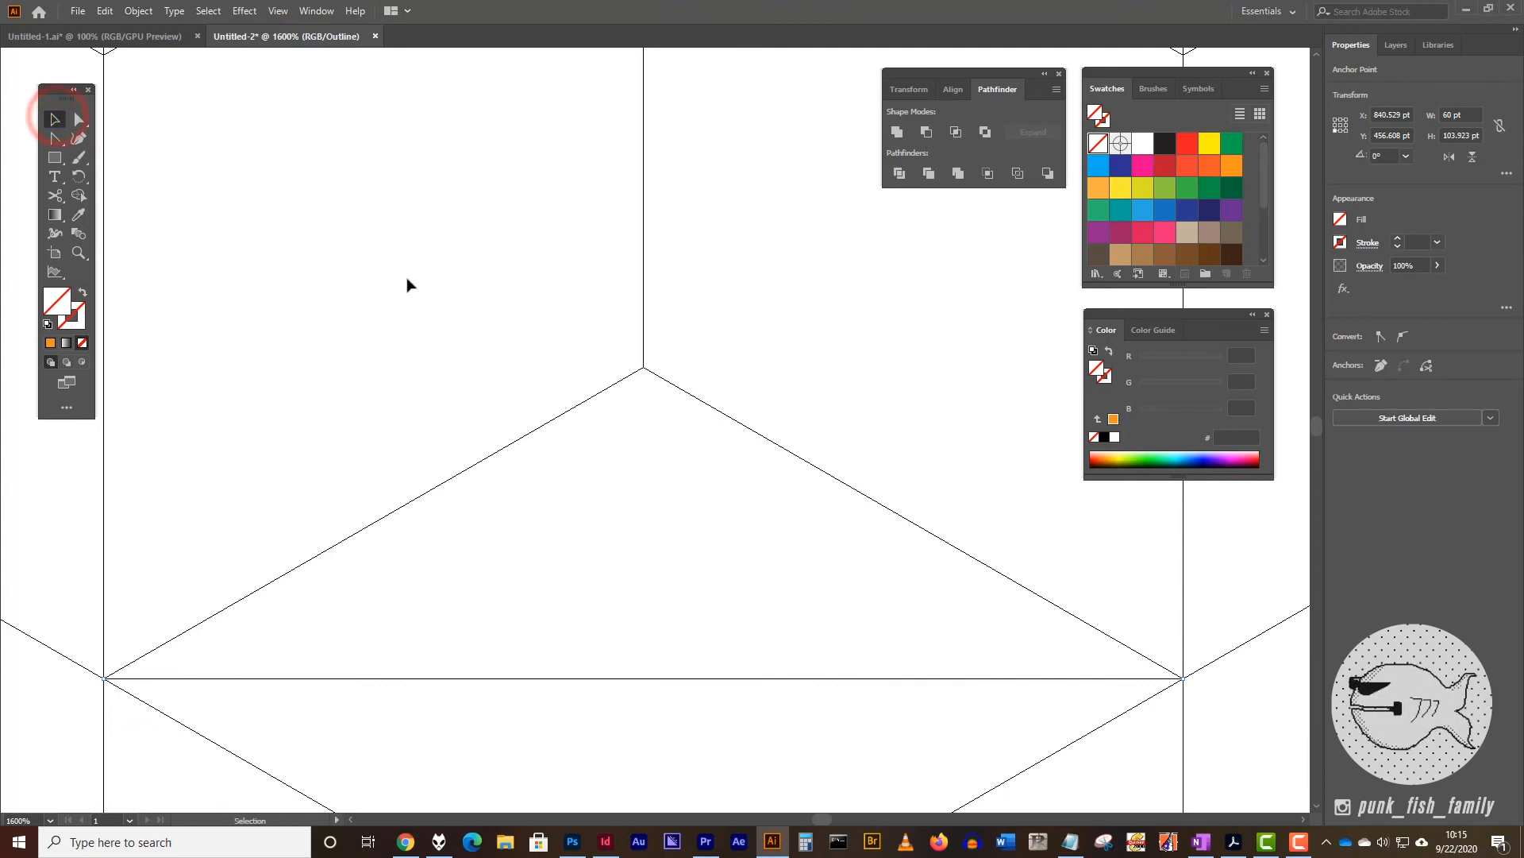
key(ctrl+minus)
key(ctrl+minus)
key(ctrl+minus)
key(ctrl+minus)
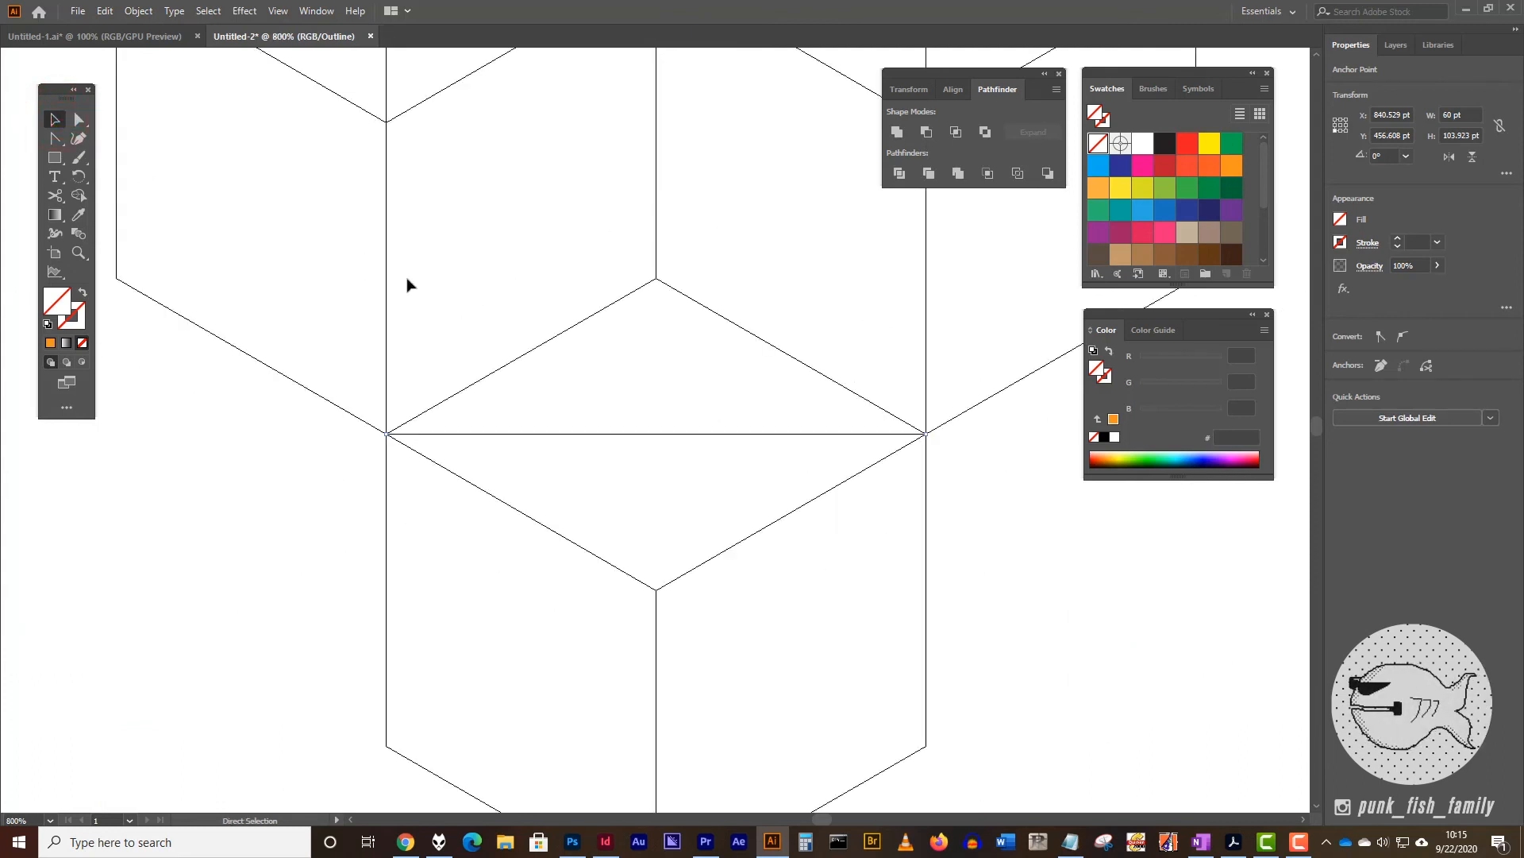
drag(700, 230, 616, 388)
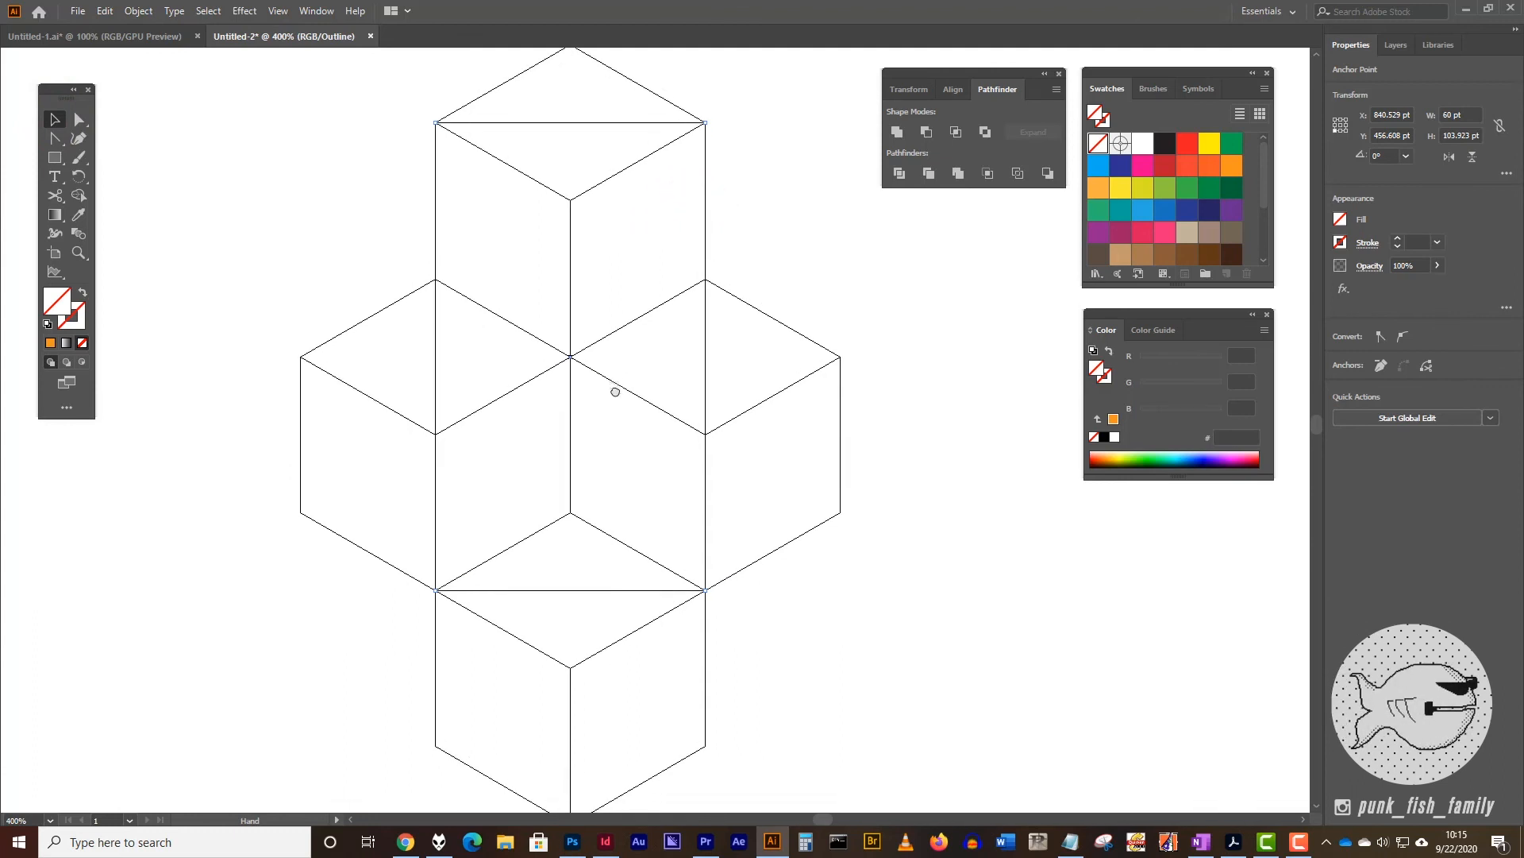
click(275, 11)
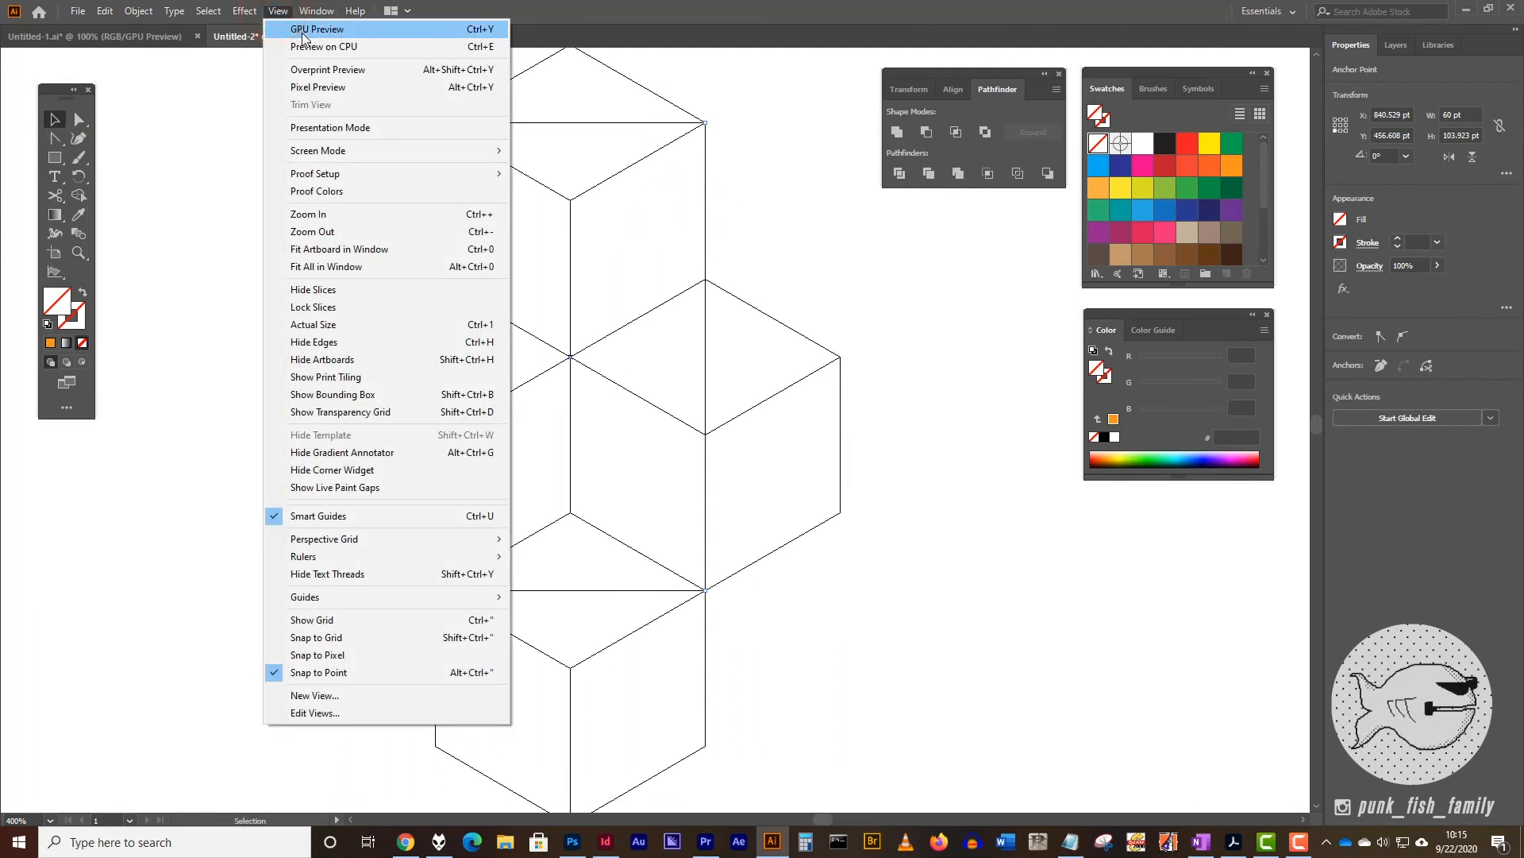
click(303, 30)
click(56, 120)
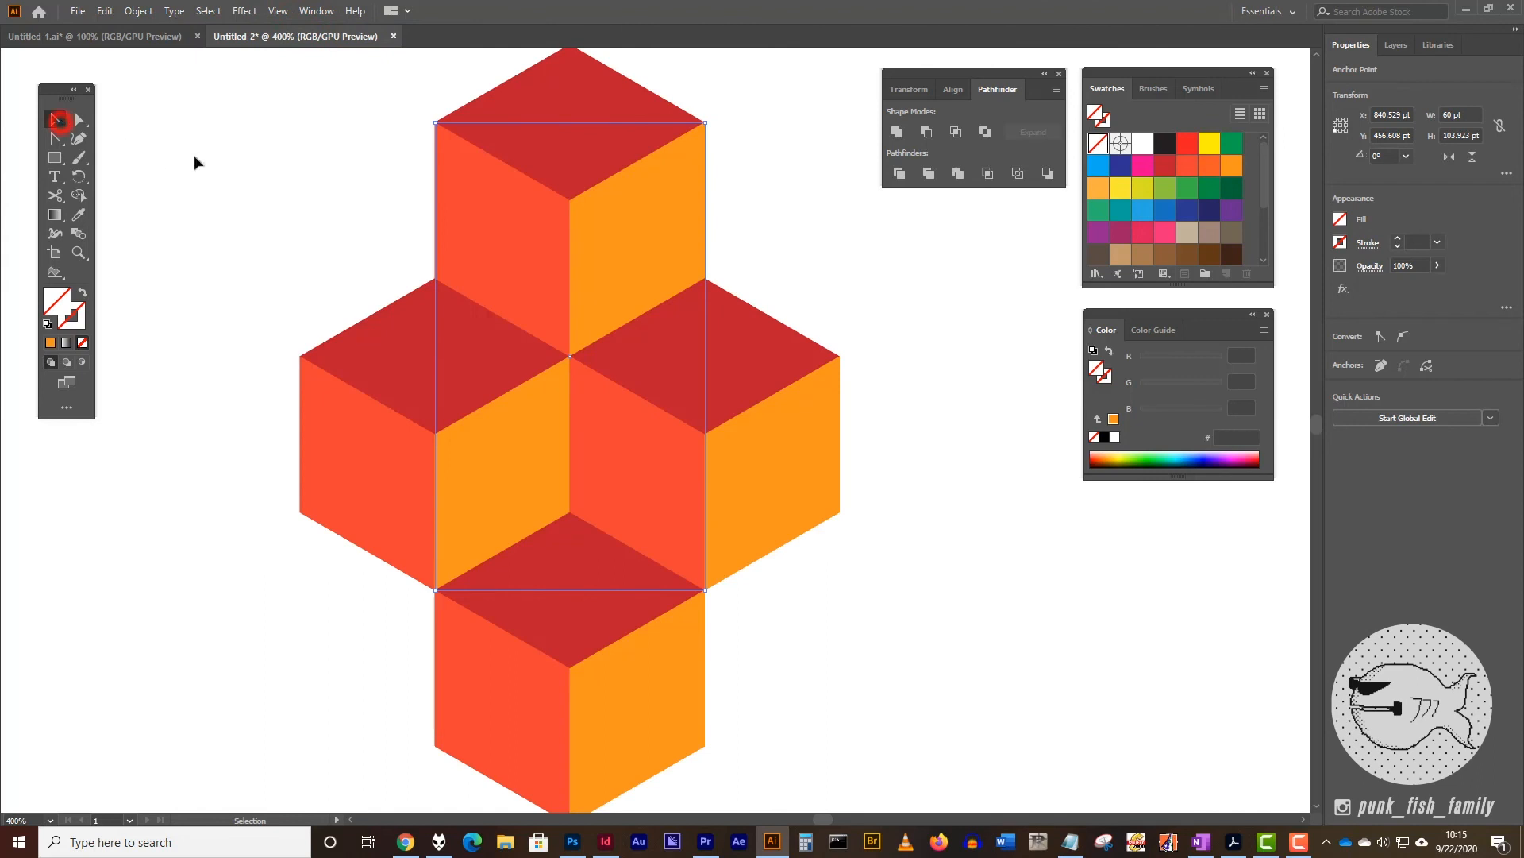
click(196, 161)
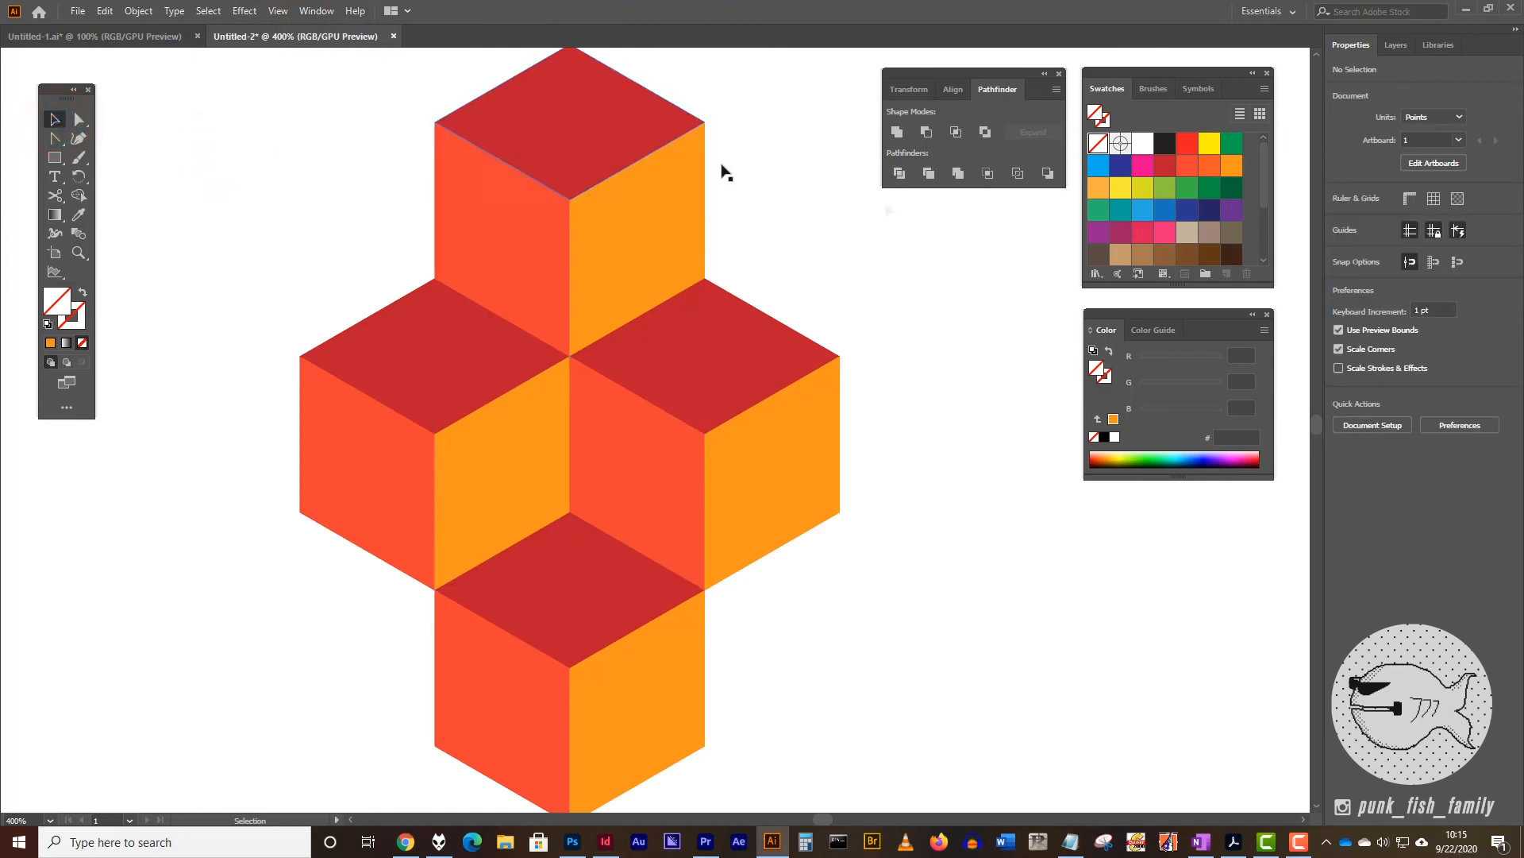
Move the Color panel down and enlarge the Swatches panel to show all of its swatches.
drag(1164, 315, 1160, 560)
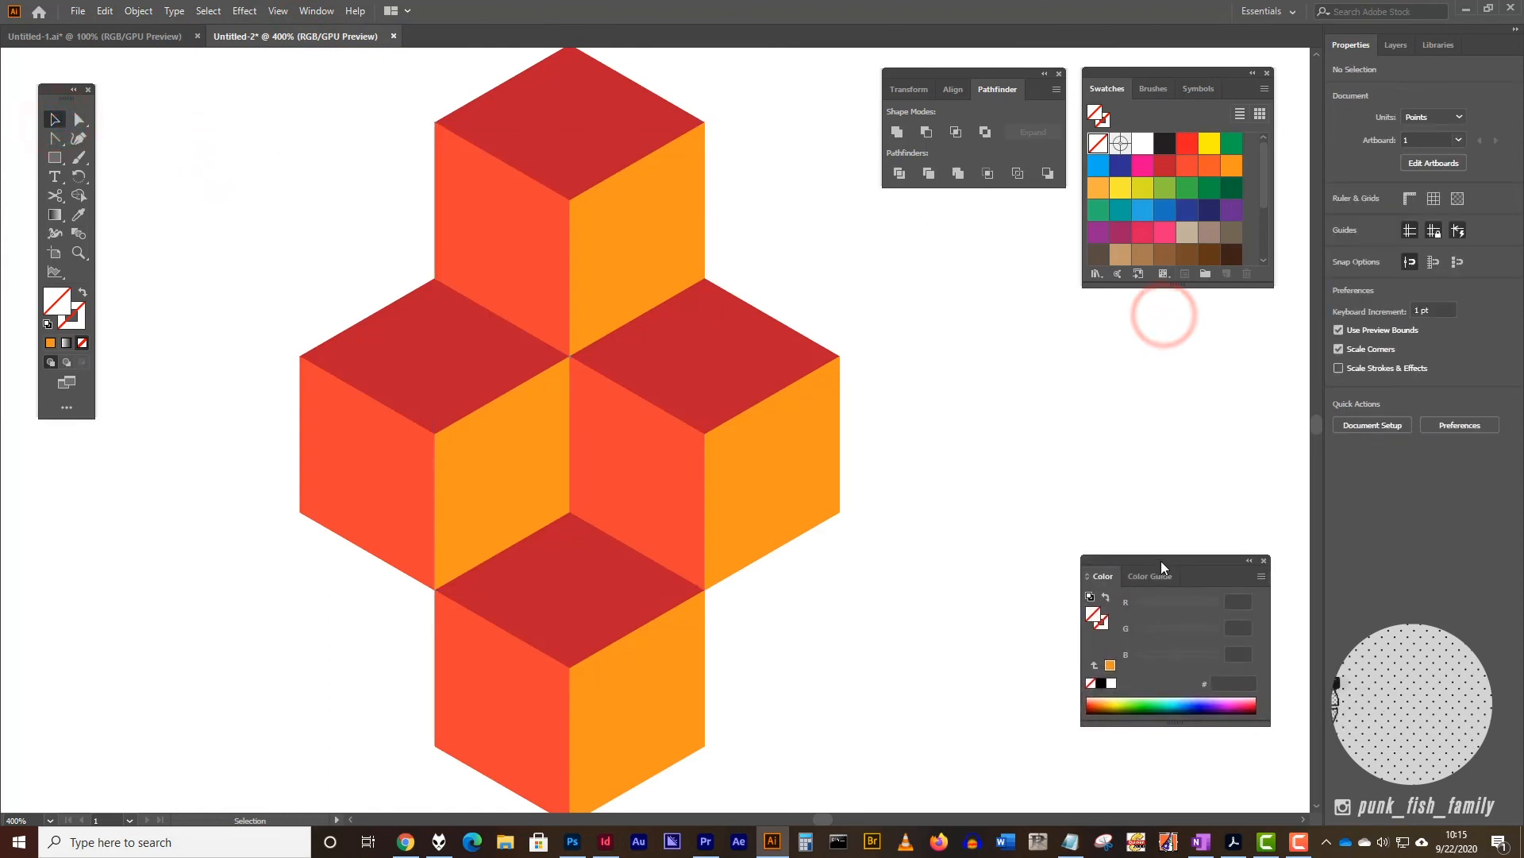
drag(1195, 284, 1192, 462)
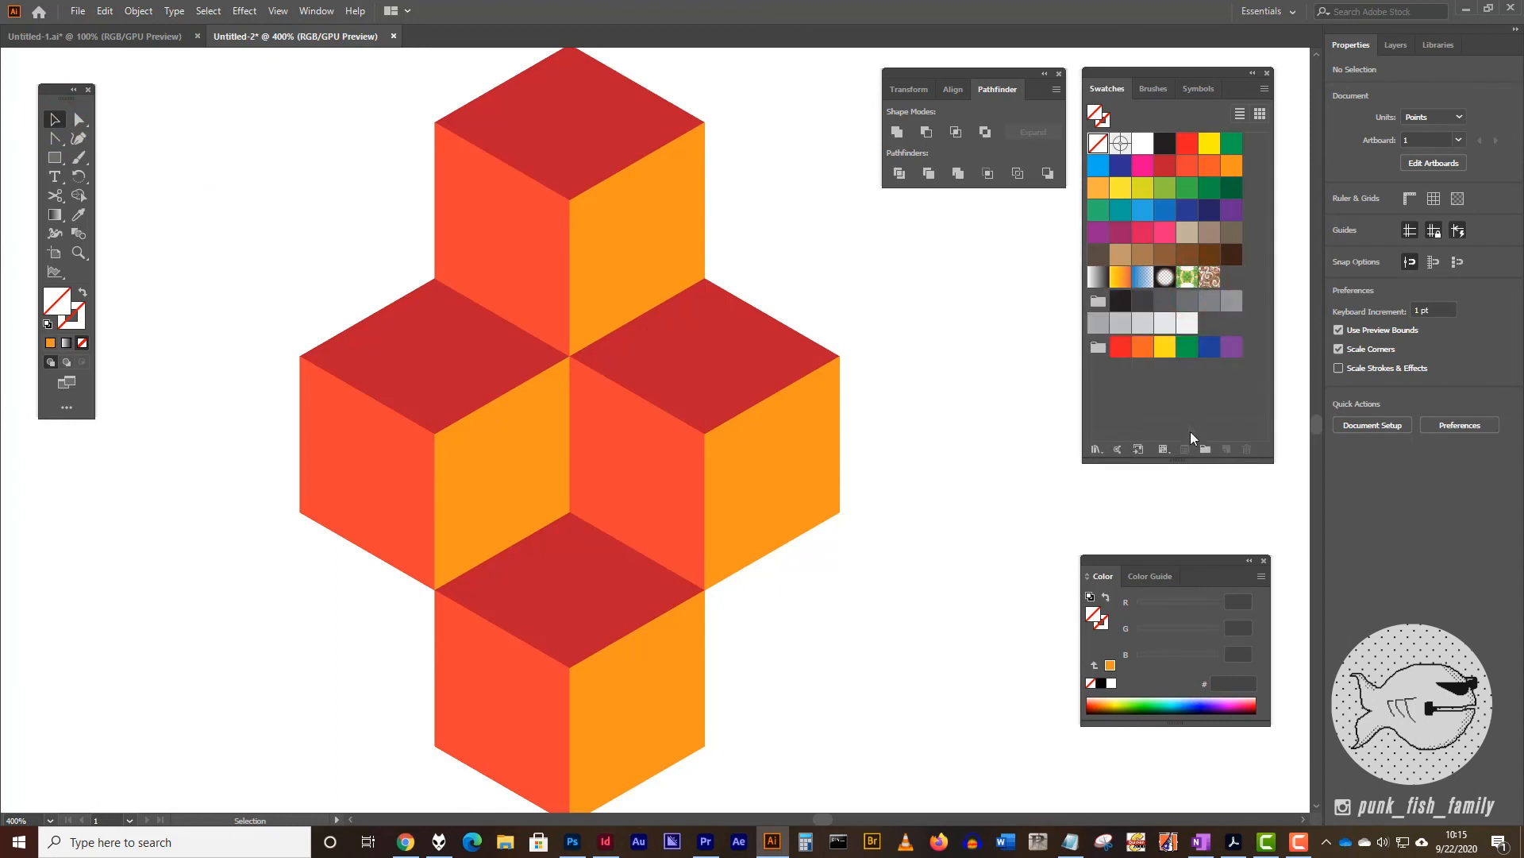
click(316, 13)
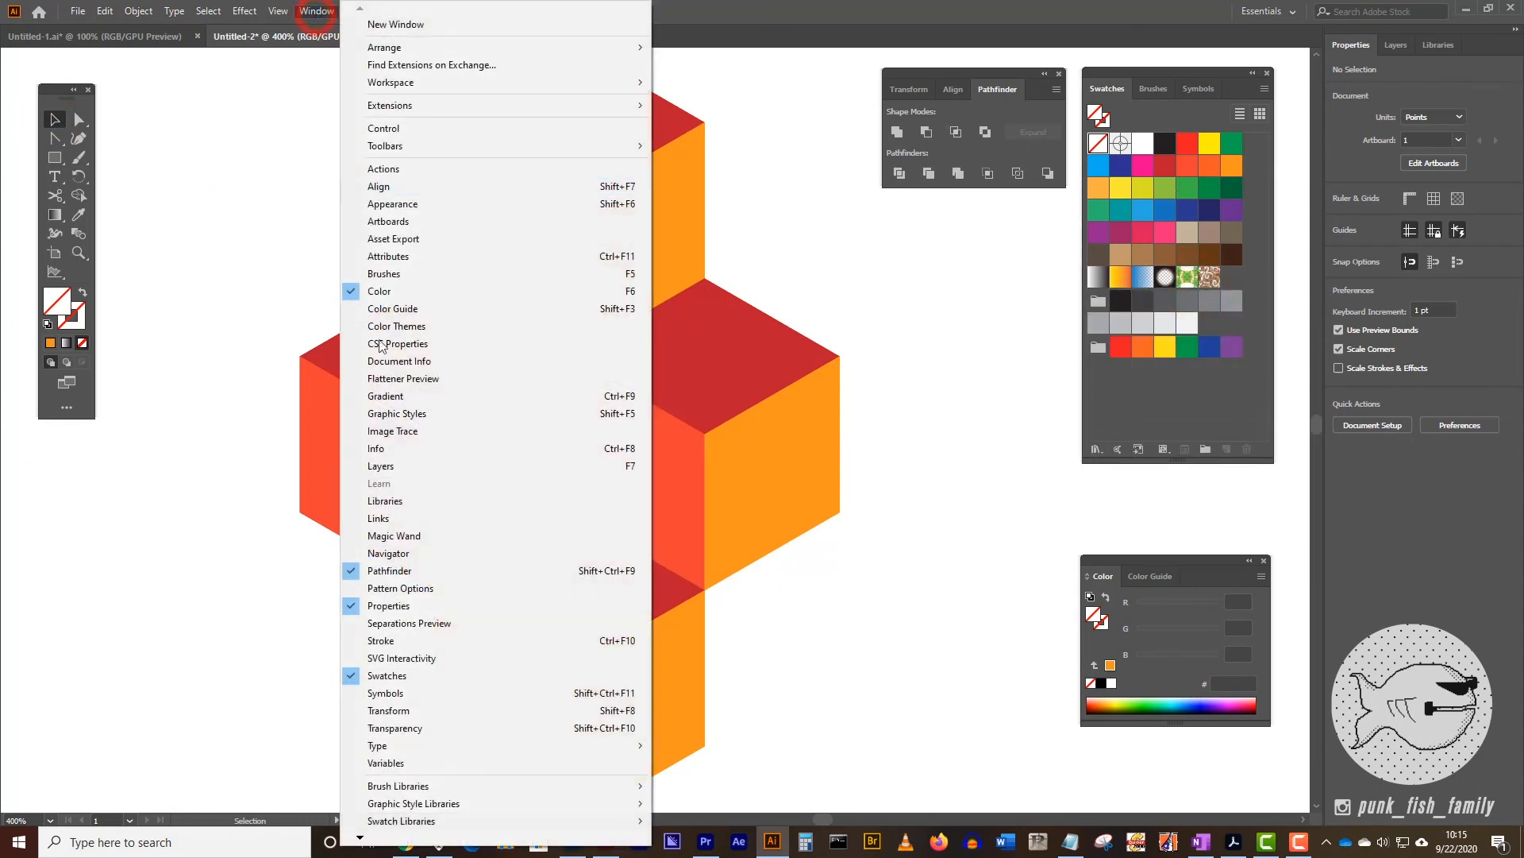
click(1197, 85)
click(1108, 89)
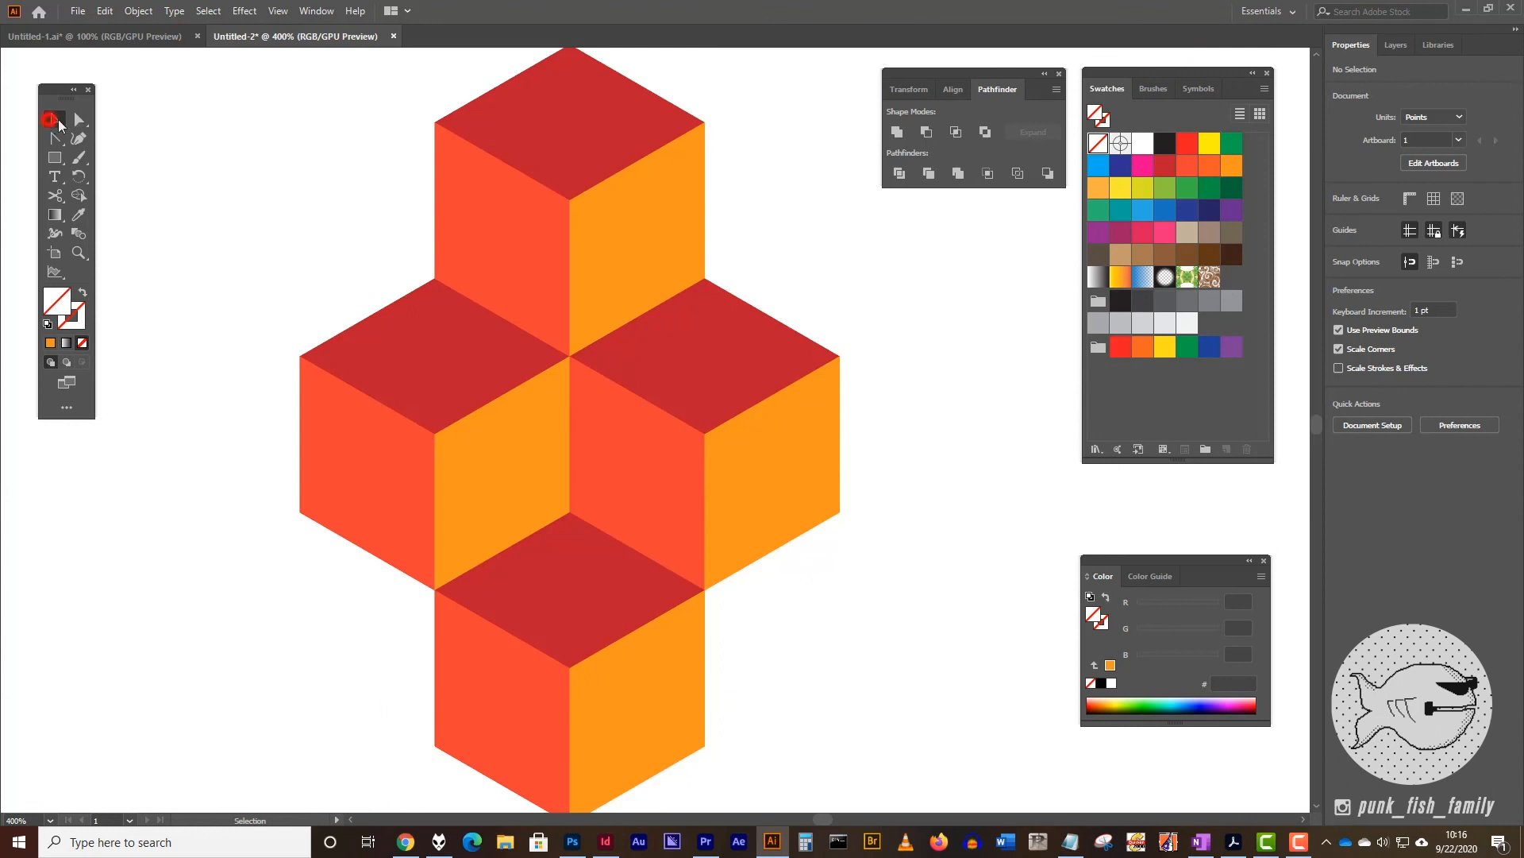
Add all four cubes together with the invisible rectangle to the Swatches panel as a pattern swatch, and deselect the artwork.
drag(365, 99, 753, 707)
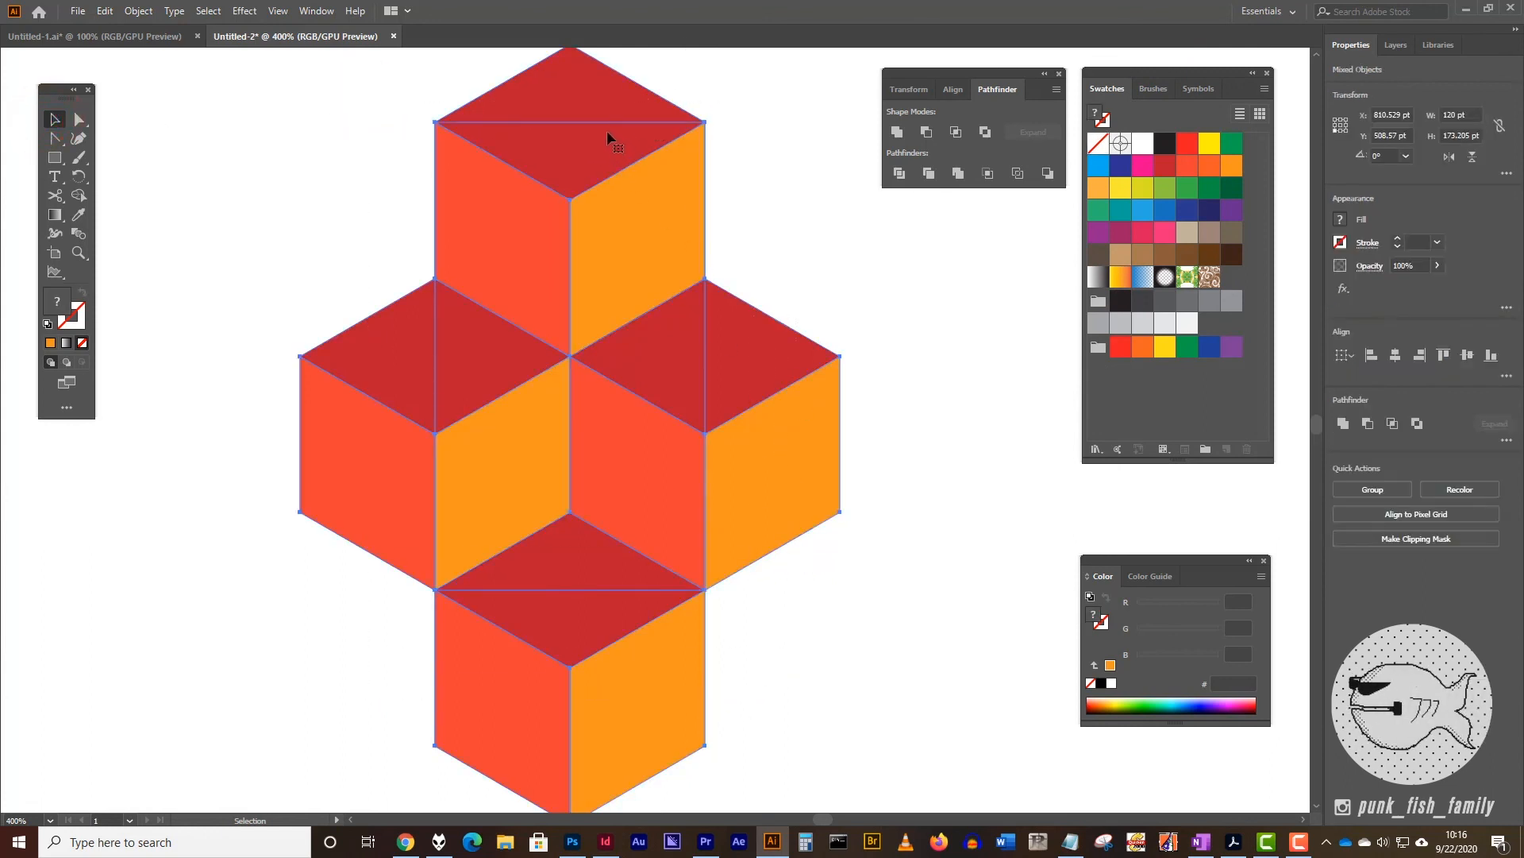
drag(589, 126, 1235, 279)
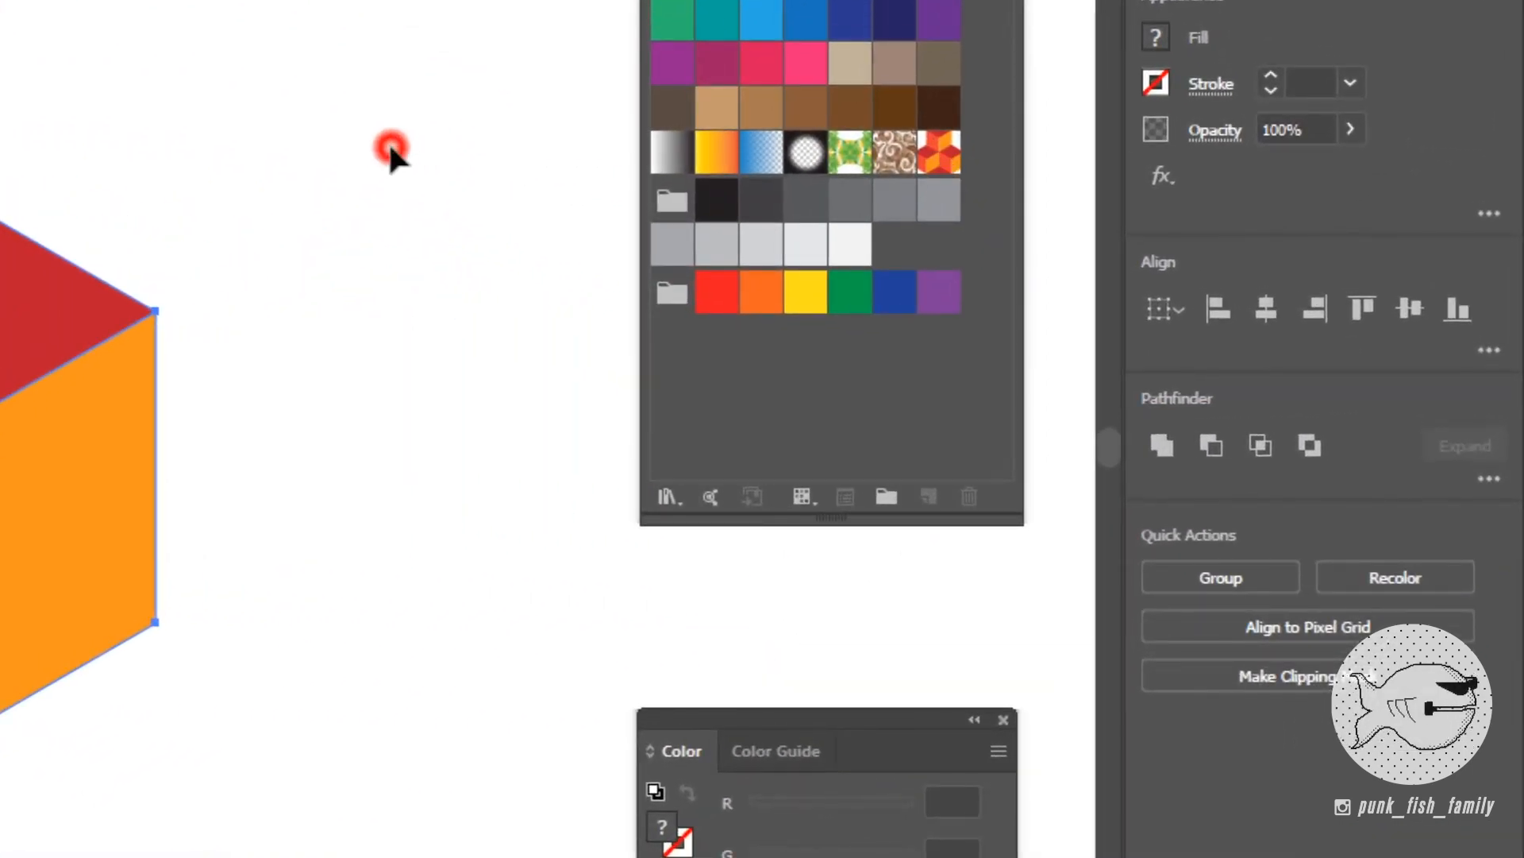
click(388, 141)
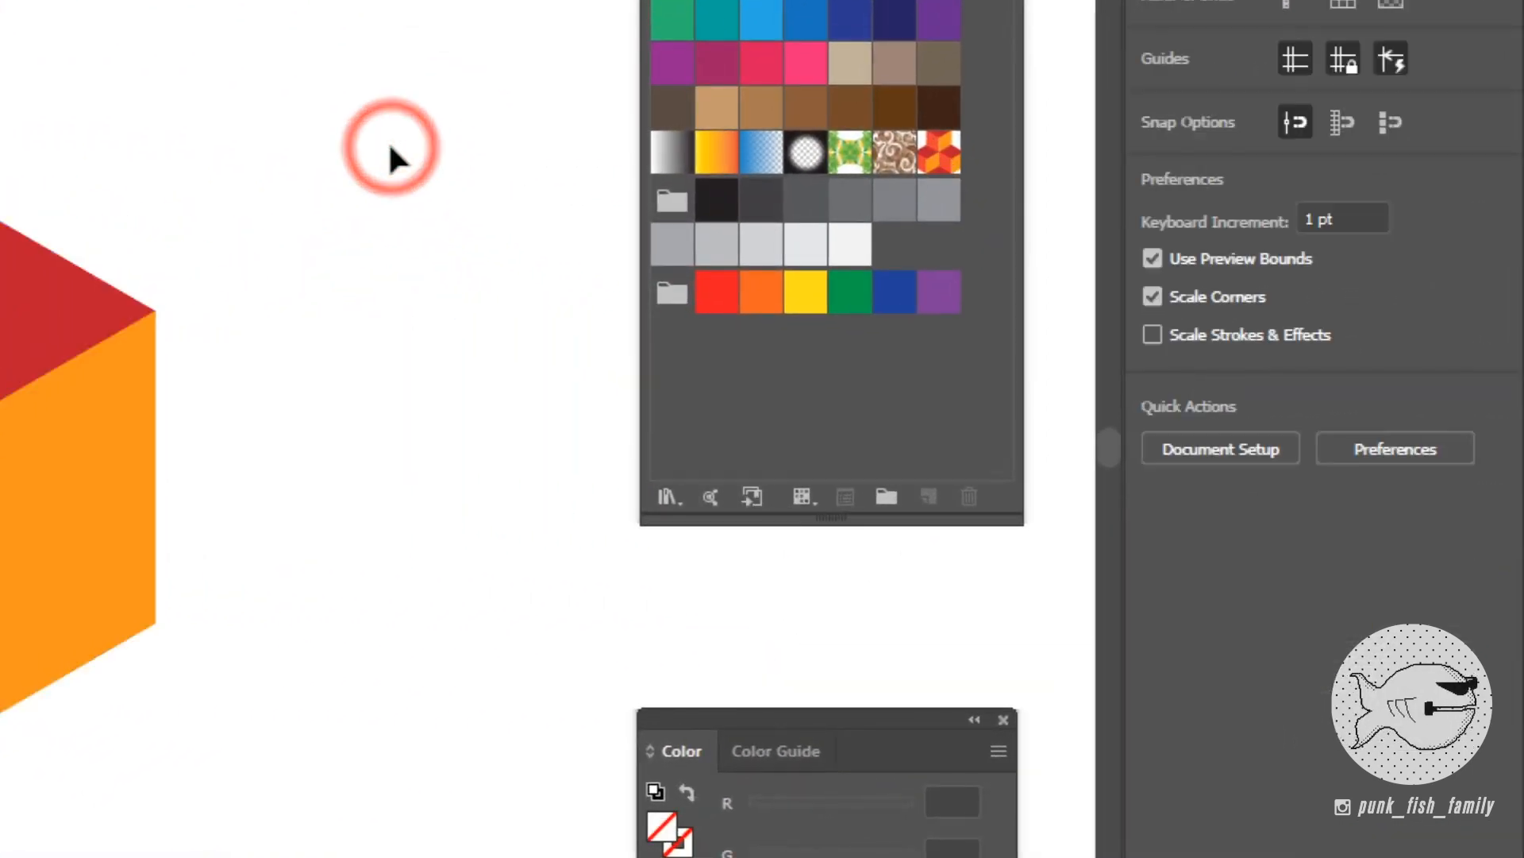
Draw a rectangle about 746 × 596 pt on the empty area beside the cubes and fill it with the cube pattern swatch.
key(ctrl+minus)
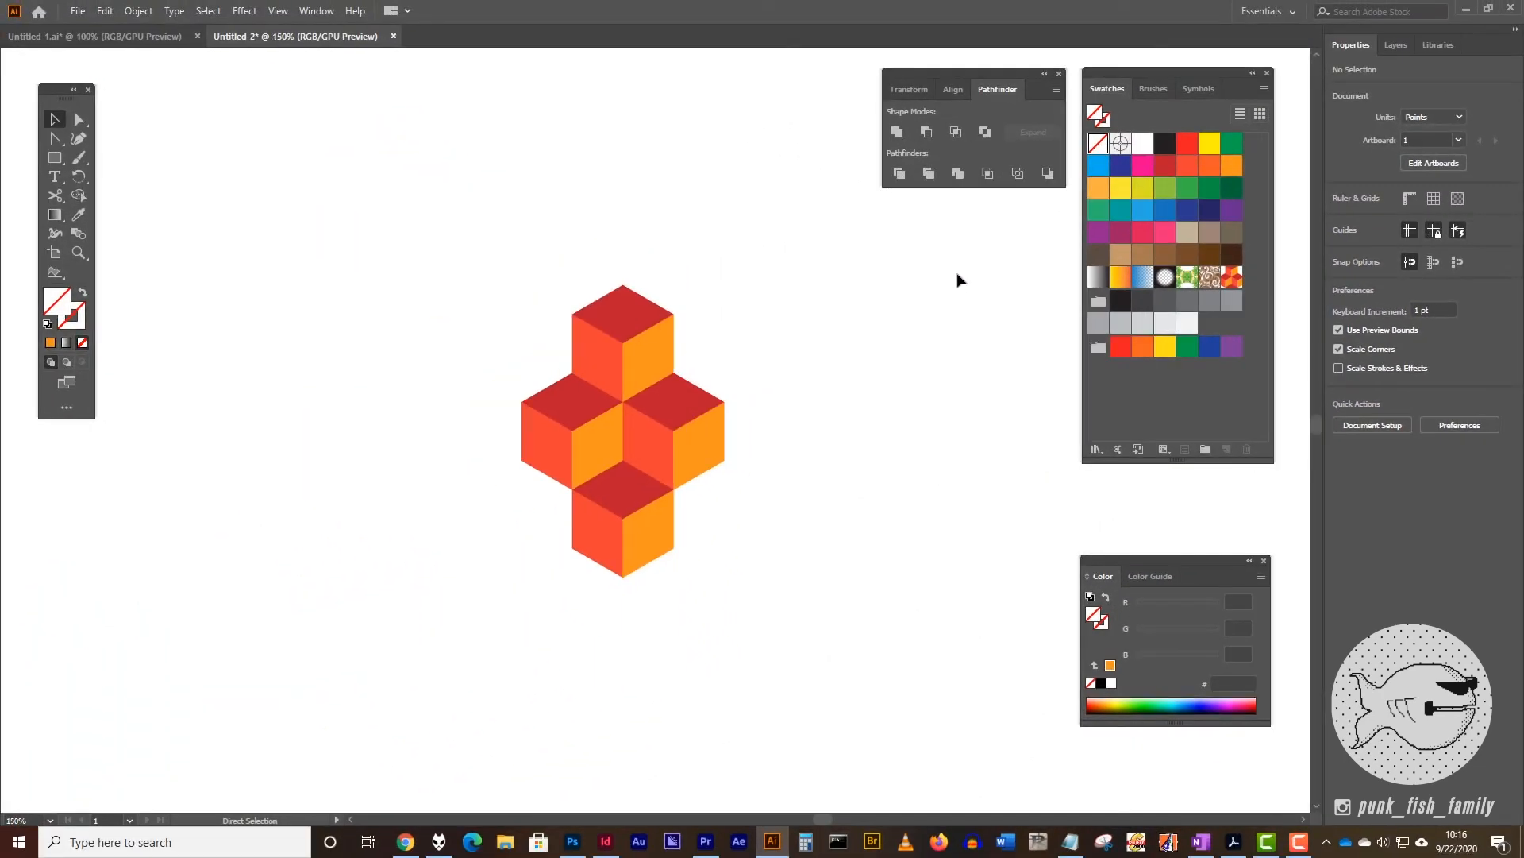
key(ctrl+minus)
drag(645, 496, 1040, 422)
click(50, 160)
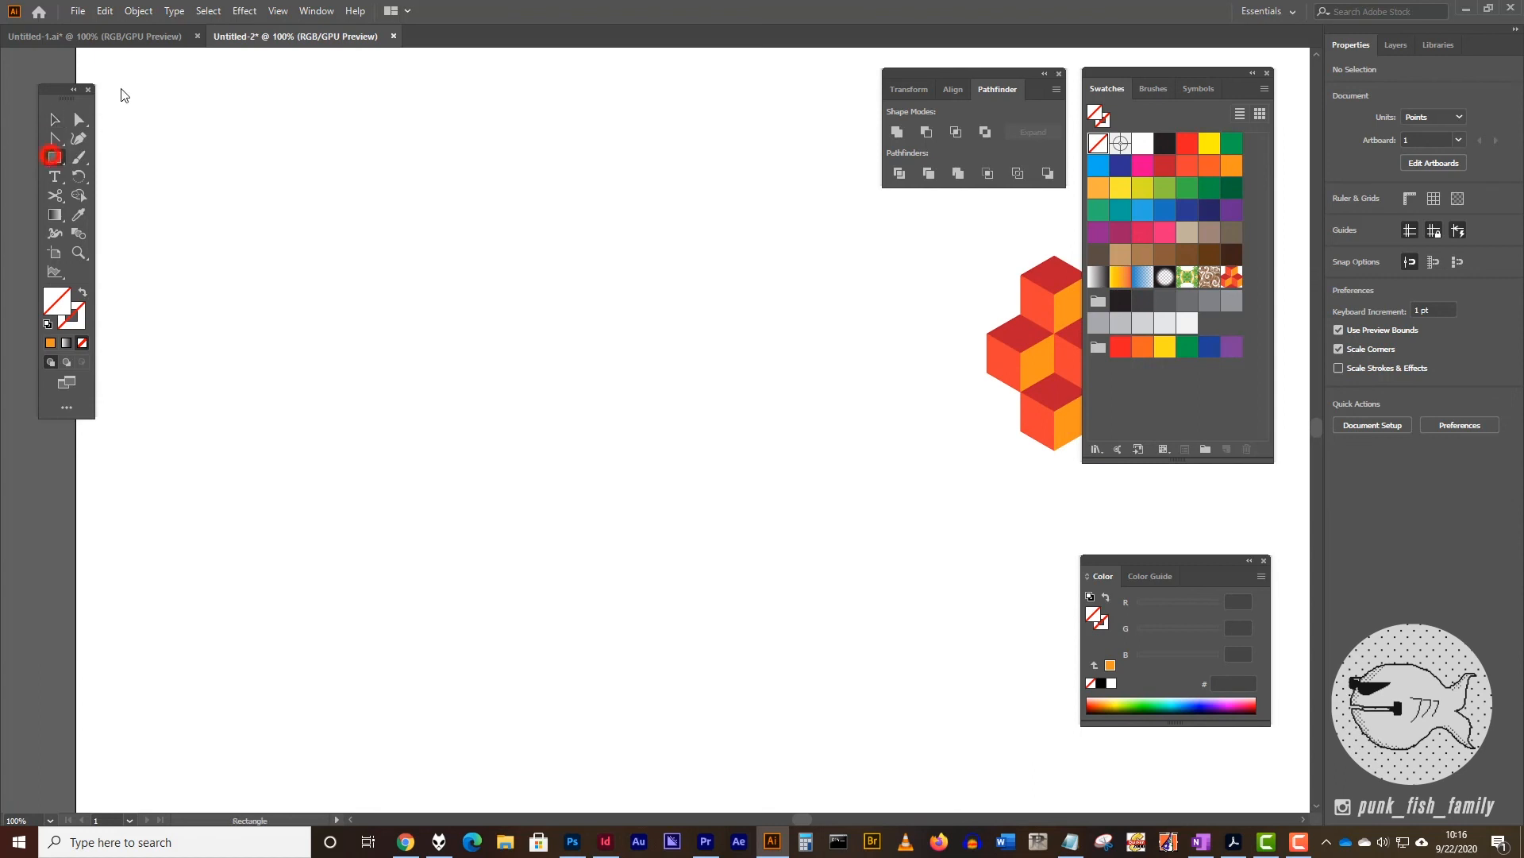
drag(124, 89, 963, 757)
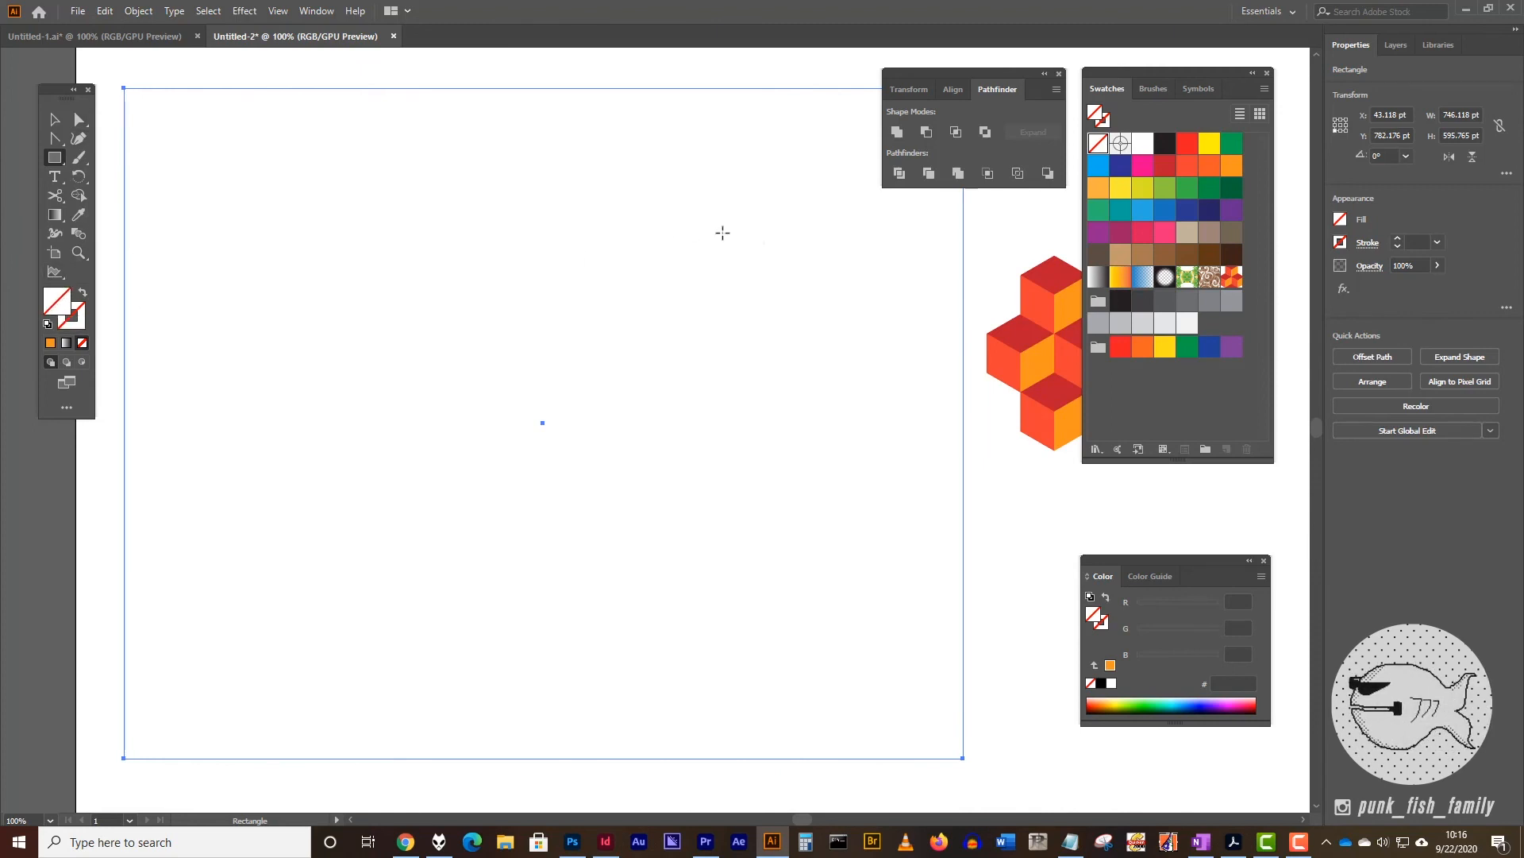
click(1232, 276)
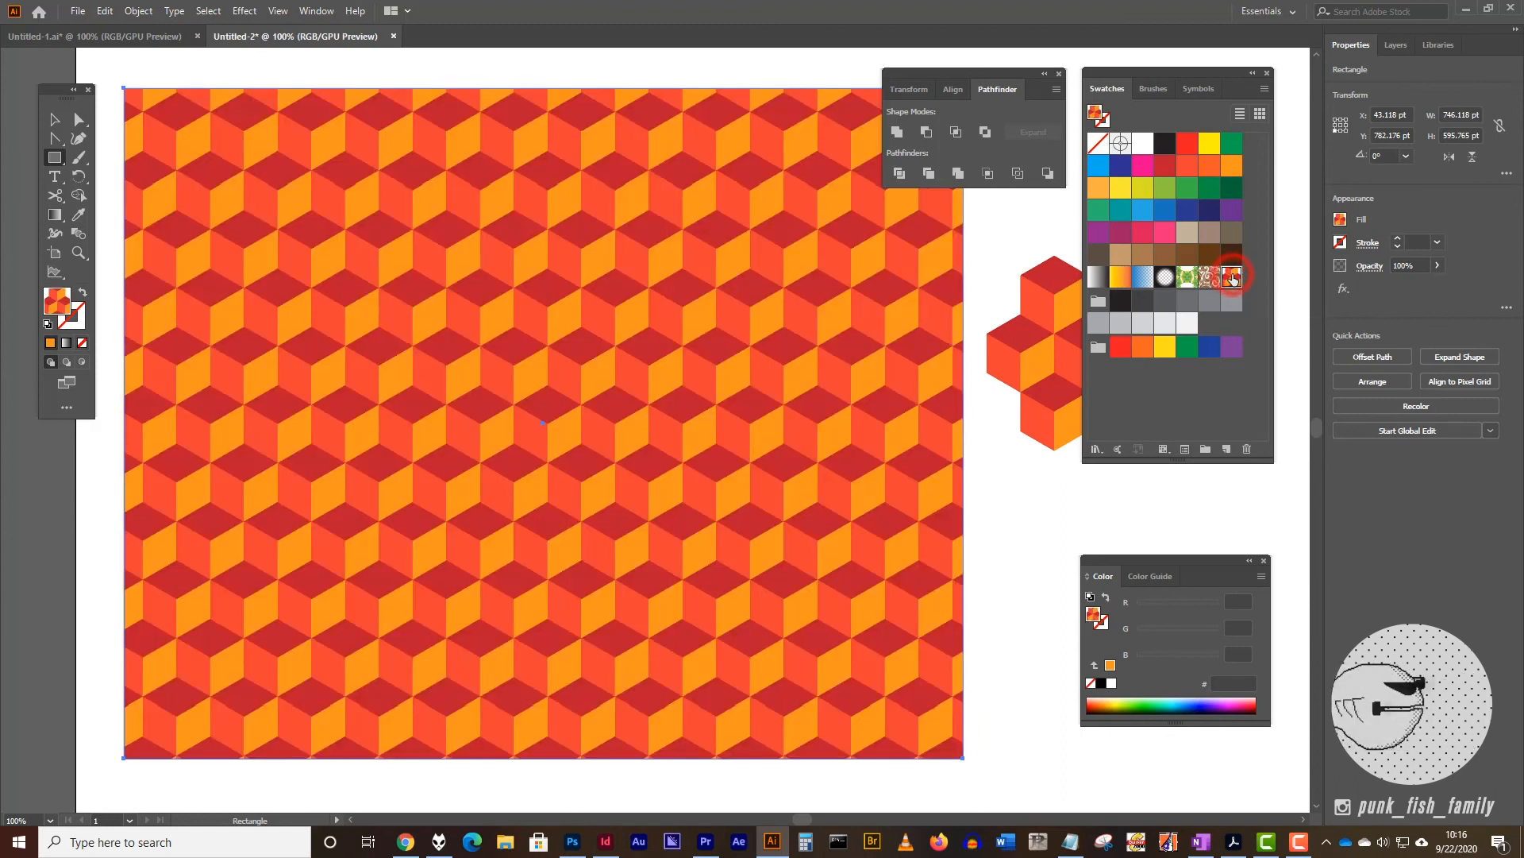